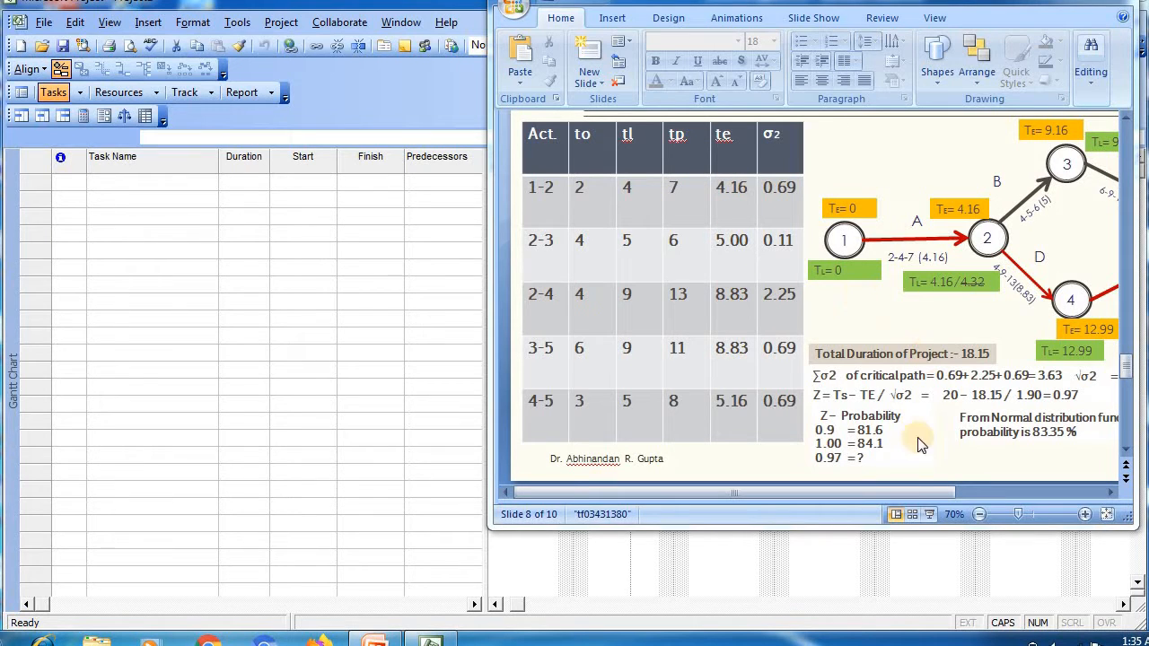
# - Examine the activity time estimates table and the whole PERT network diagram with its critical path on slide 8
pyautogui.click(903, 495)
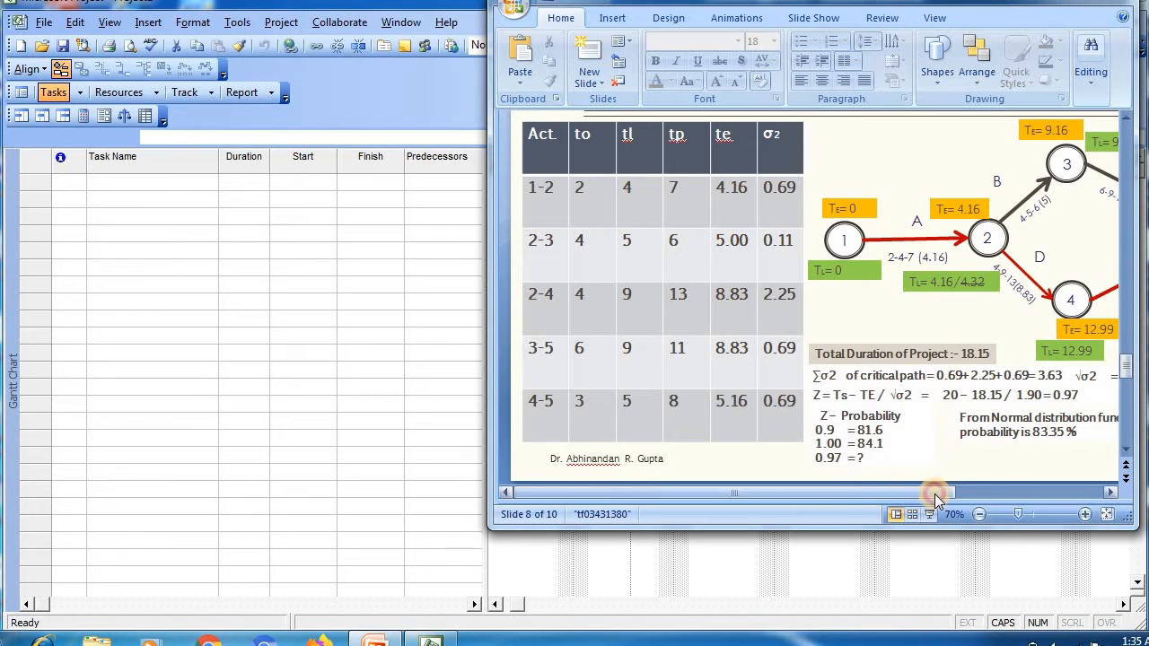
pyautogui.click(1113, 494)
pyautogui.click(1113, 494)
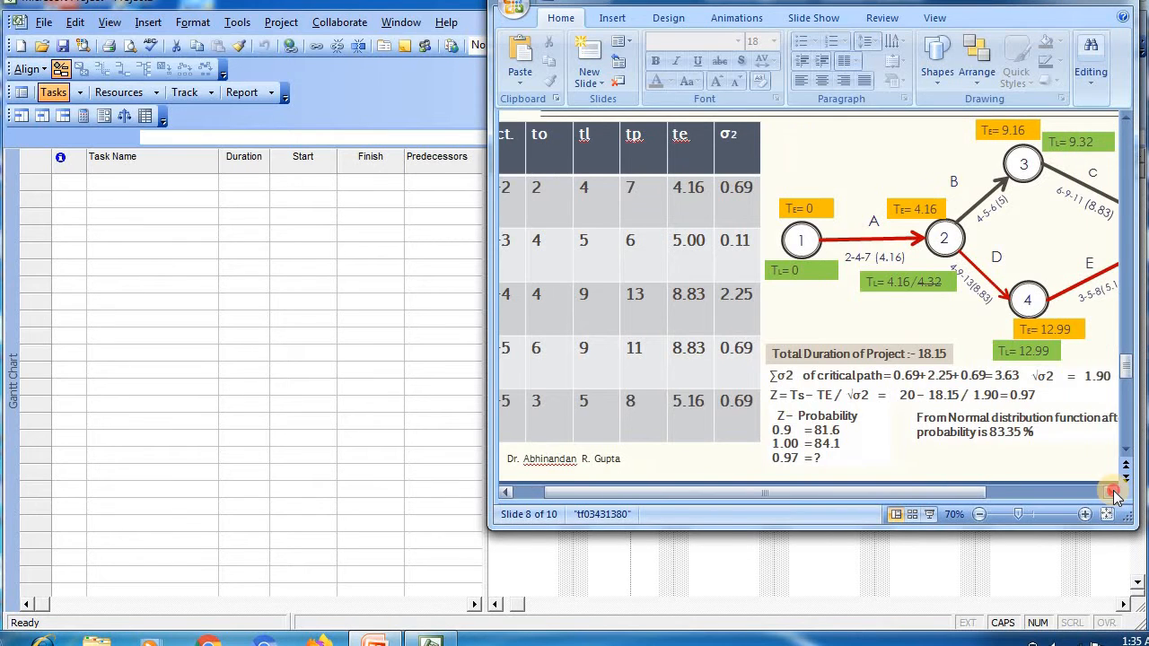
pyautogui.click(1113, 494)
pyautogui.click(1113, 494)
pyautogui.click(1113, 494)
pyautogui.click(1113, 494)
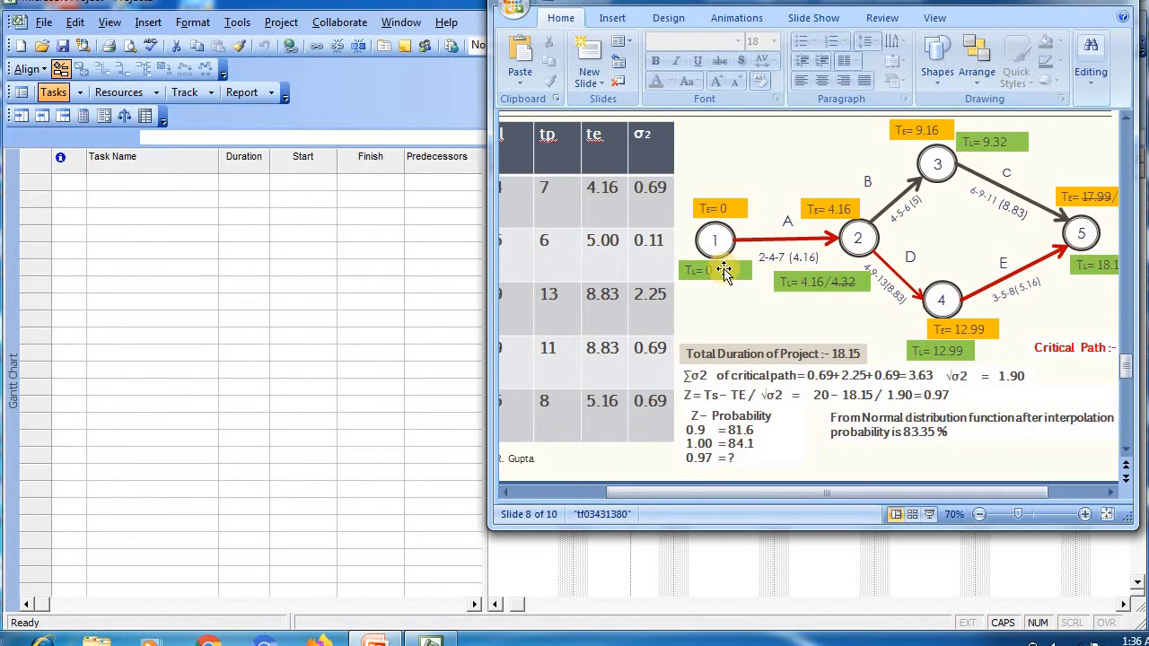
pyautogui.click(1111, 492)
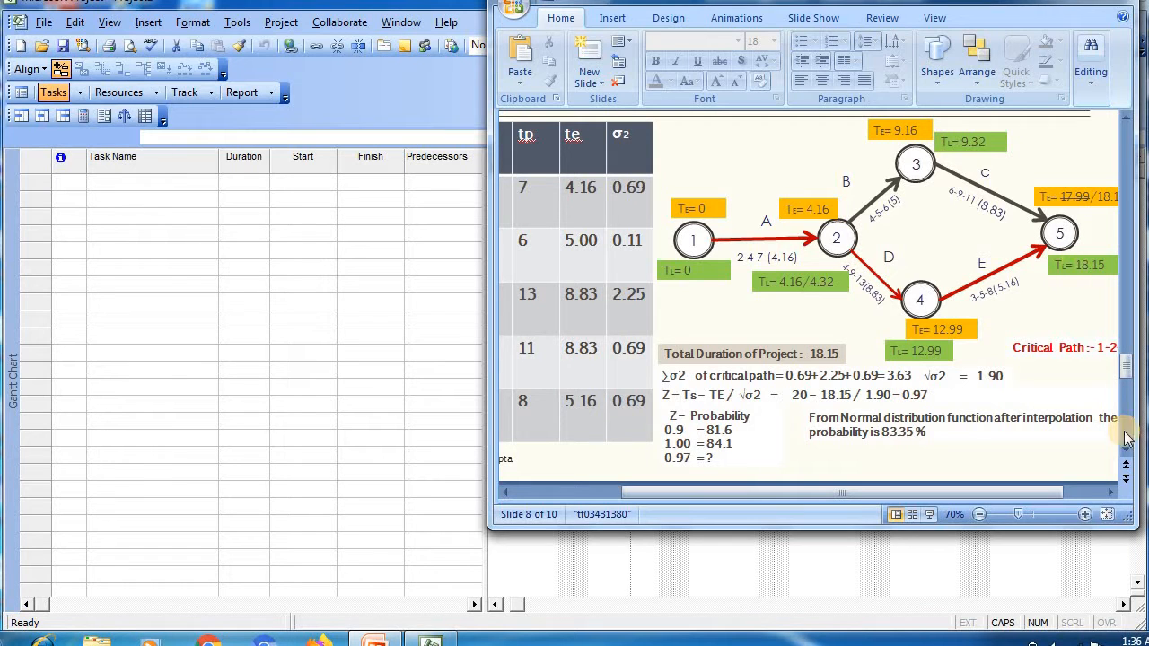
pyautogui.click(1111, 492)
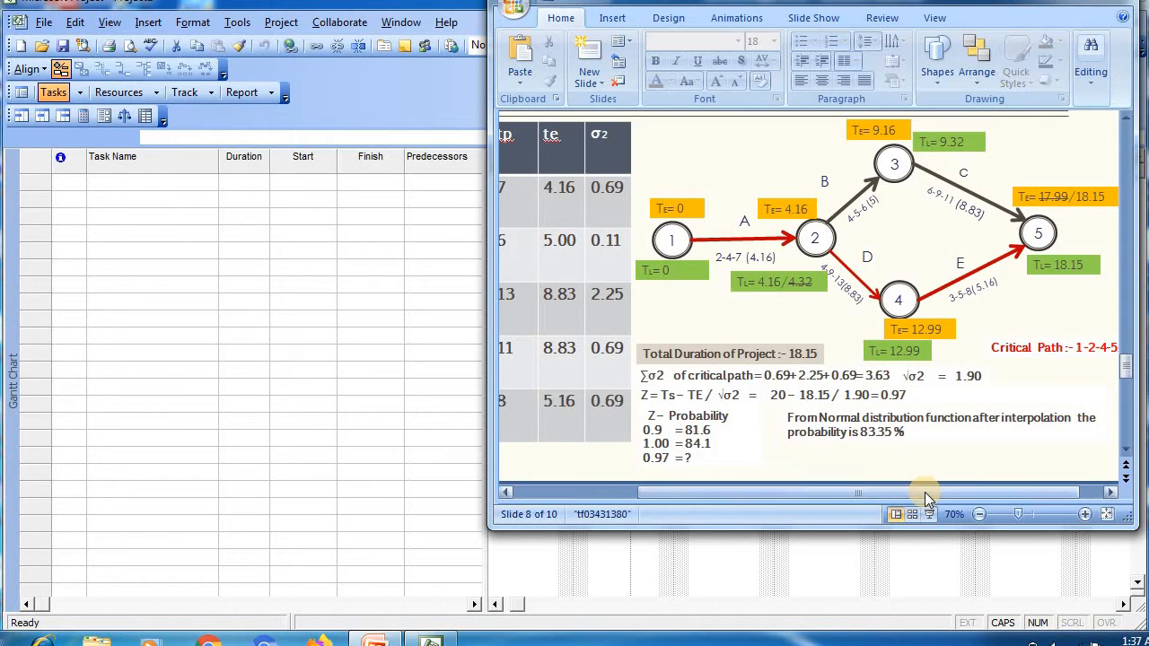
pyautogui.moveTo(927, 499); pyautogui.dragTo(923, 499)
pyautogui.moveTo(921, 493); pyautogui.dragTo(919, 492)
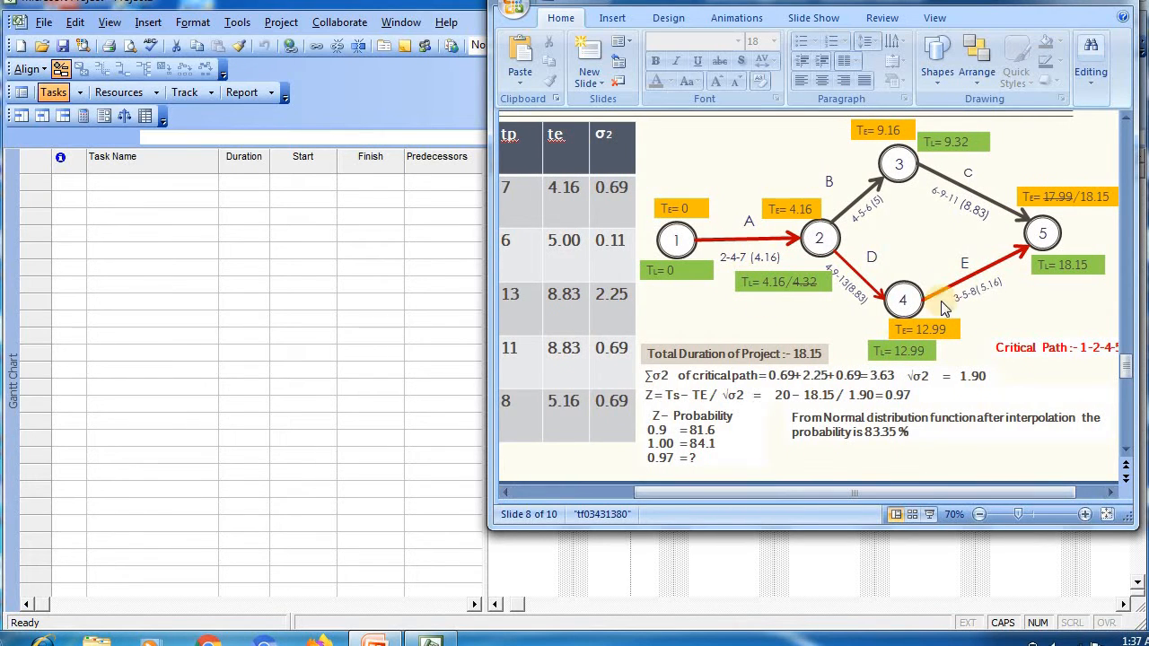
pyautogui.moveTo(810, 496); pyautogui.dragTo(709, 496)
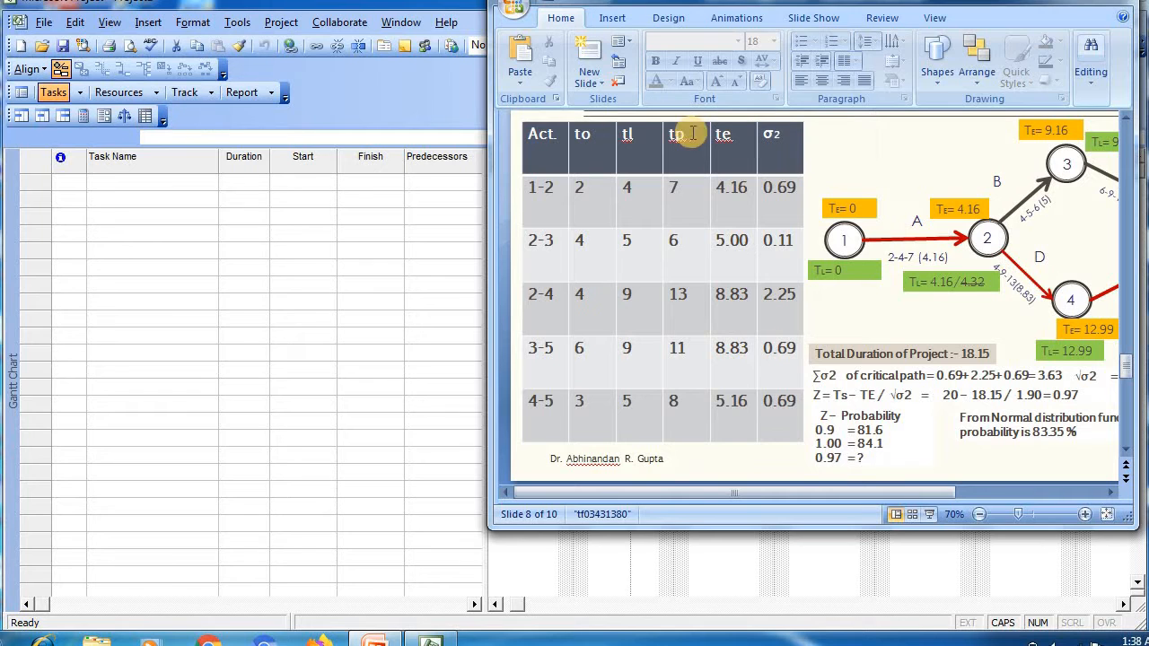
# - Switch to Microsoft Project and set the project's start date to Mon 6/1/20 in the project information
pyautogui.click(391, 94)
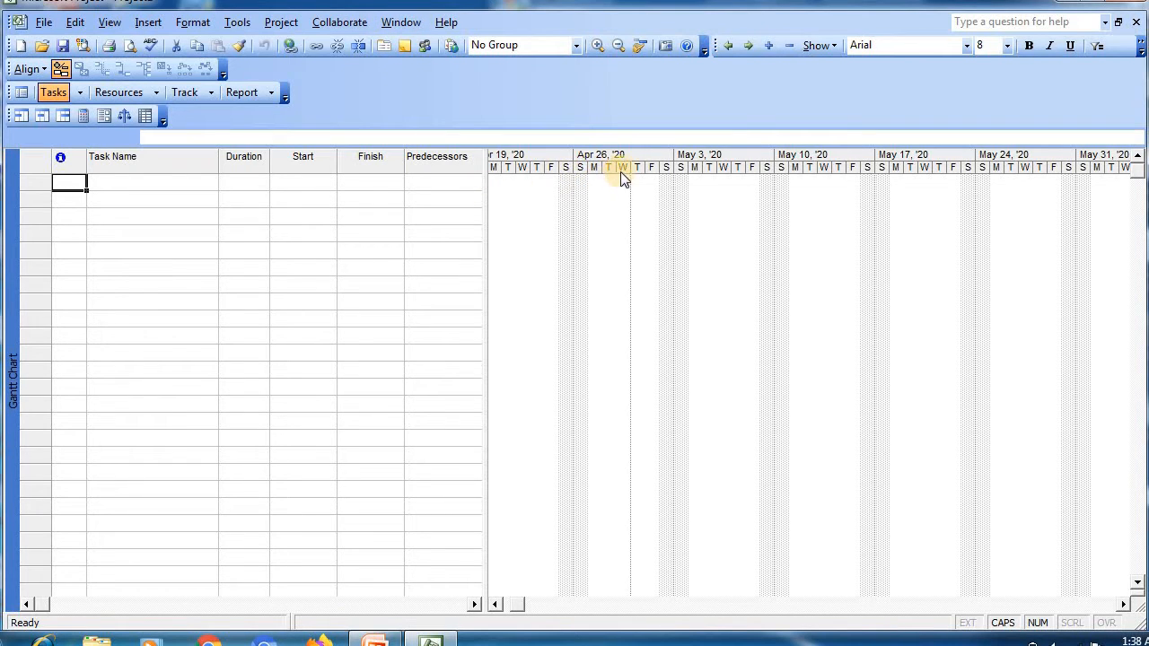
pyautogui.click(298, 25)
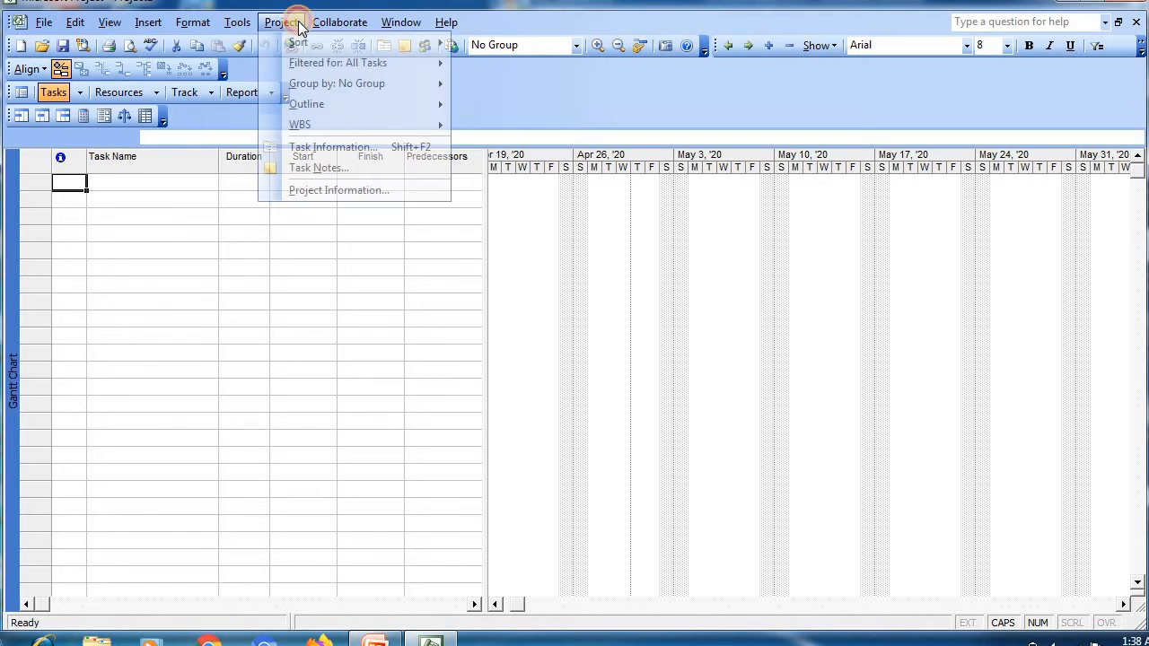
pyautogui.click(338, 191)
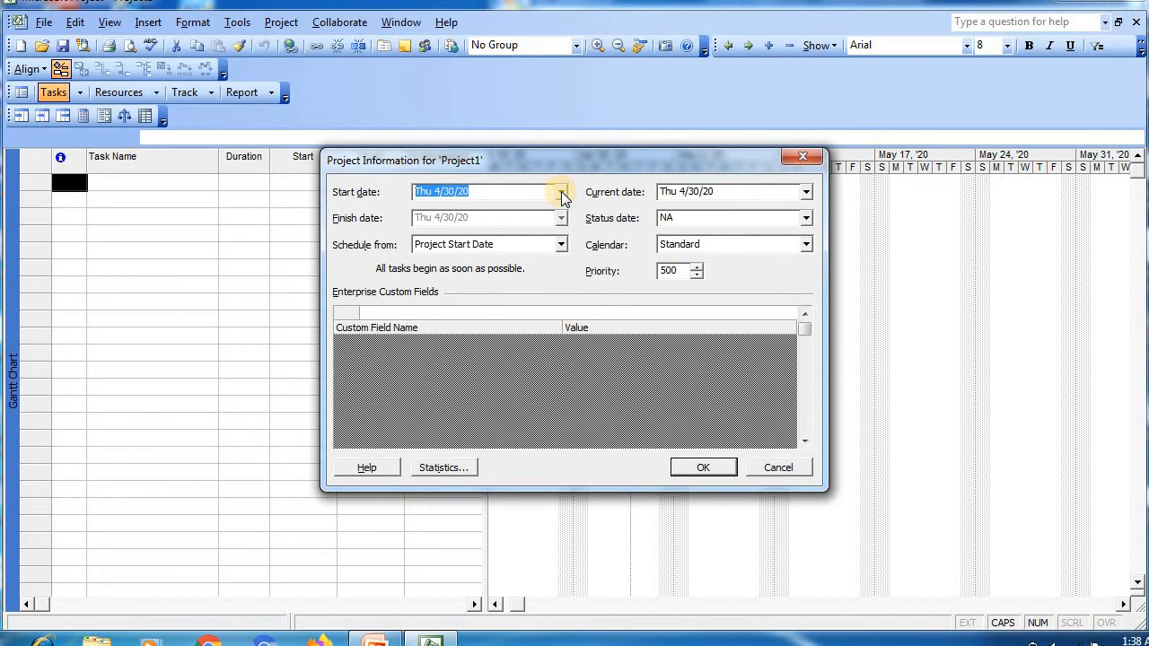
pyautogui.click(561, 192)
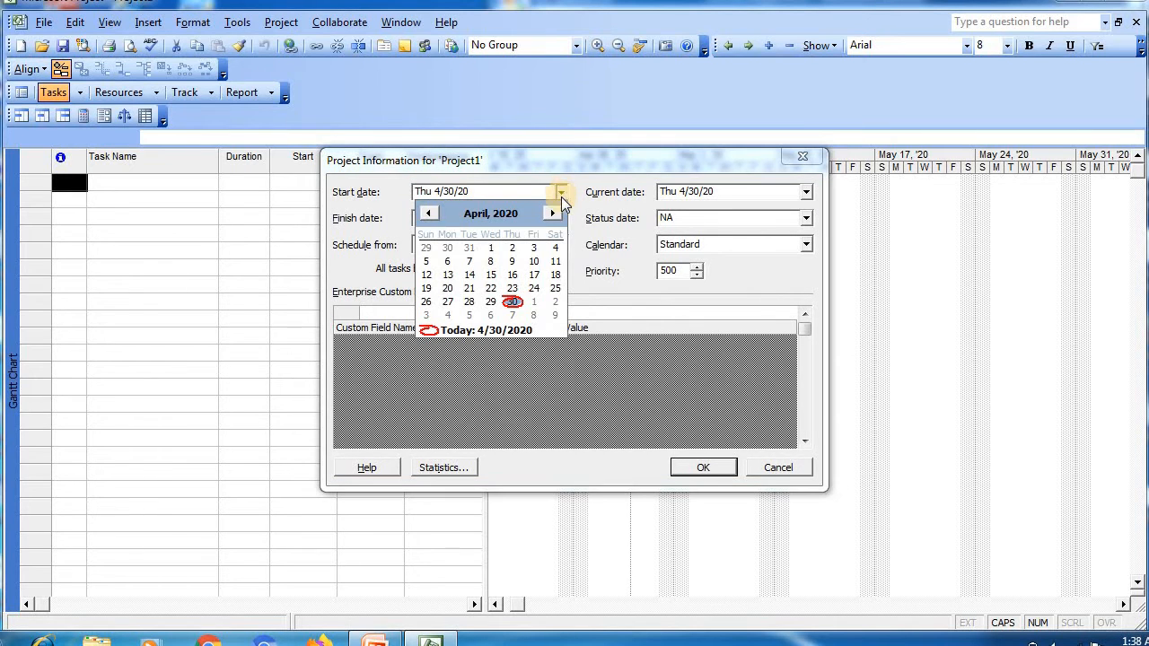
pyautogui.click(554, 213)
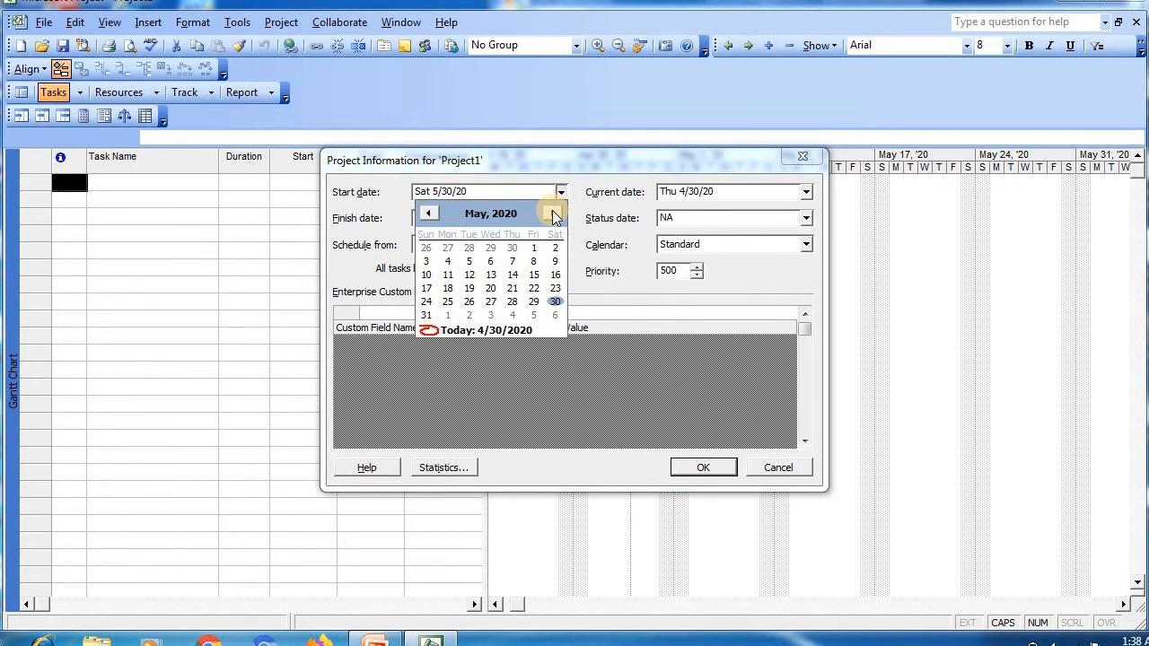
pyautogui.click(554, 215)
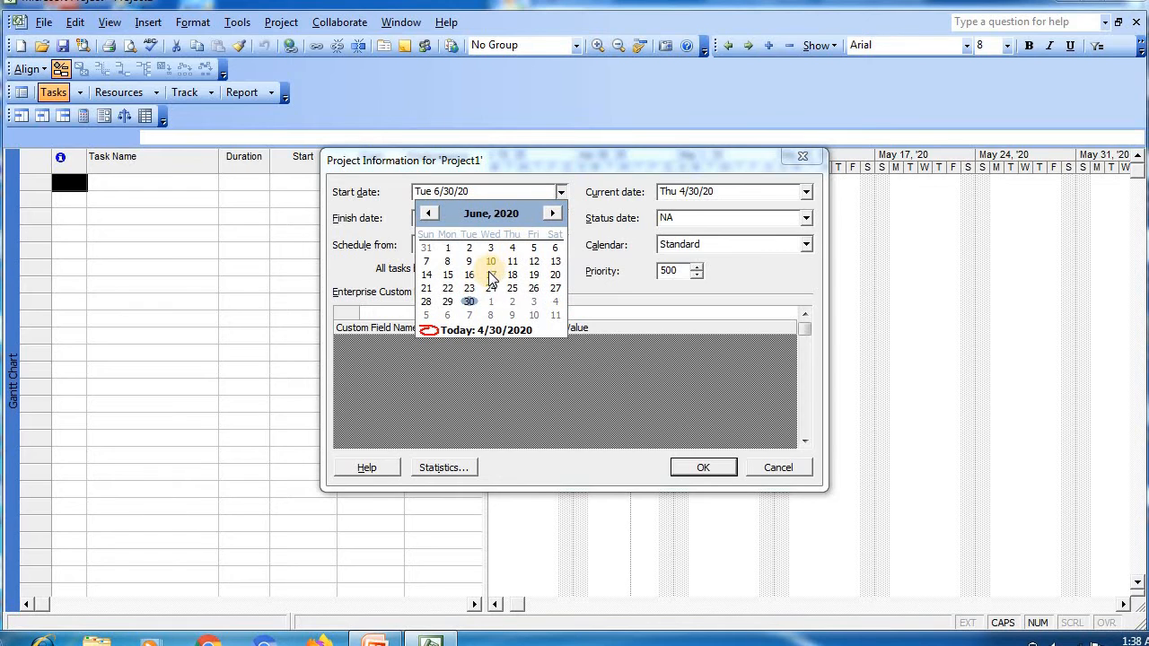
pyautogui.click(447, 249)
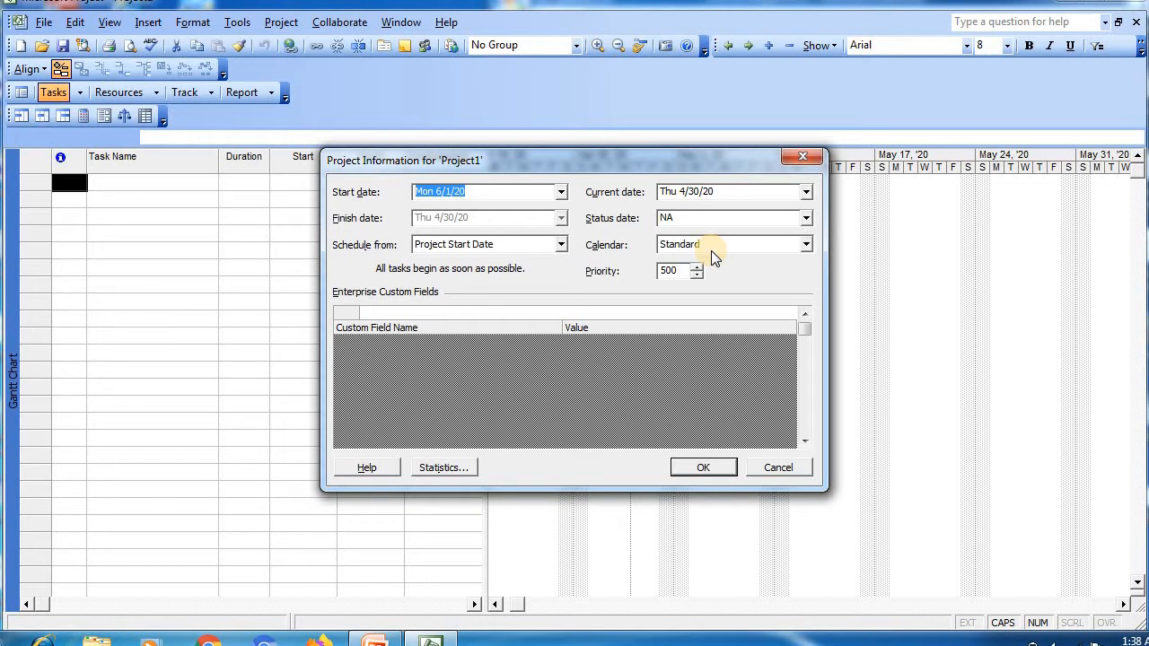
pyautogui.click(703, 467)
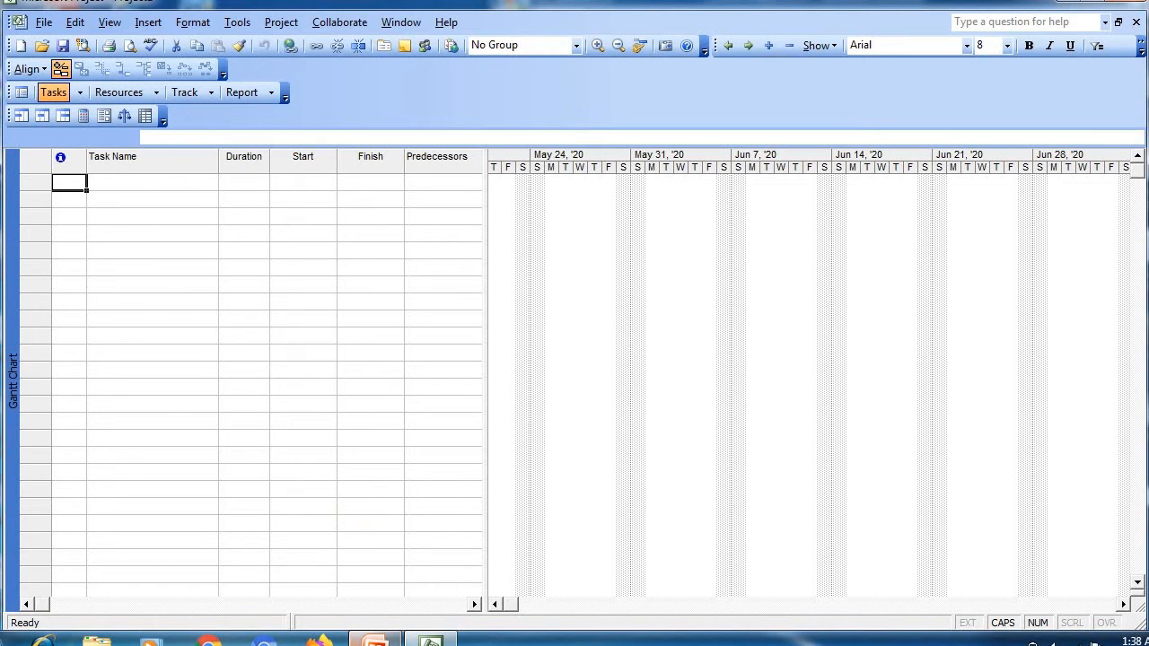
# - Enter the five activities A, B, C, D and E as tasks, checking them against the network diagram in PowerPoint
pyautogui.click(375, 642)
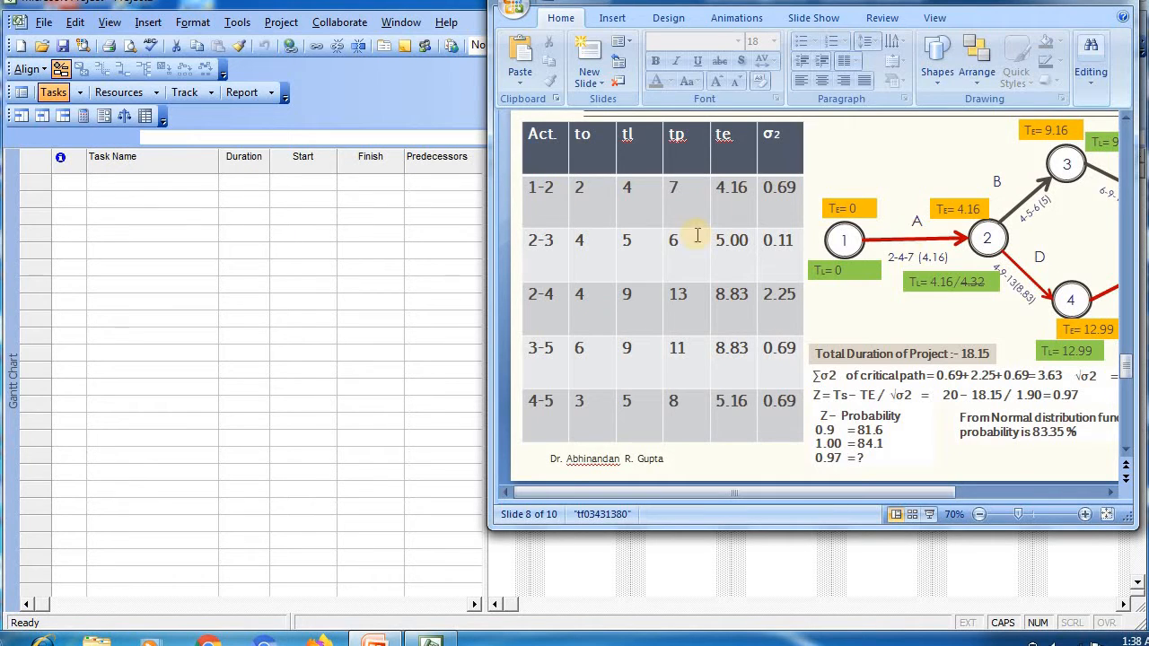
pyautogui.click(123, 181)
pyautogui.press('capslock')
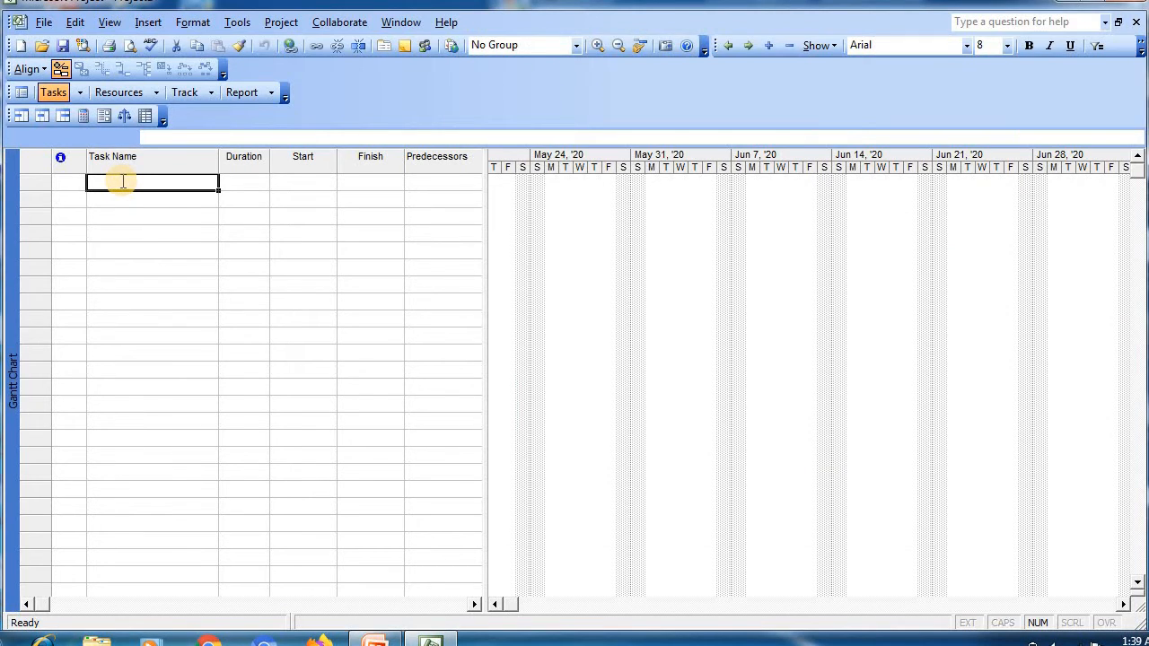
pyautogui.write('s')
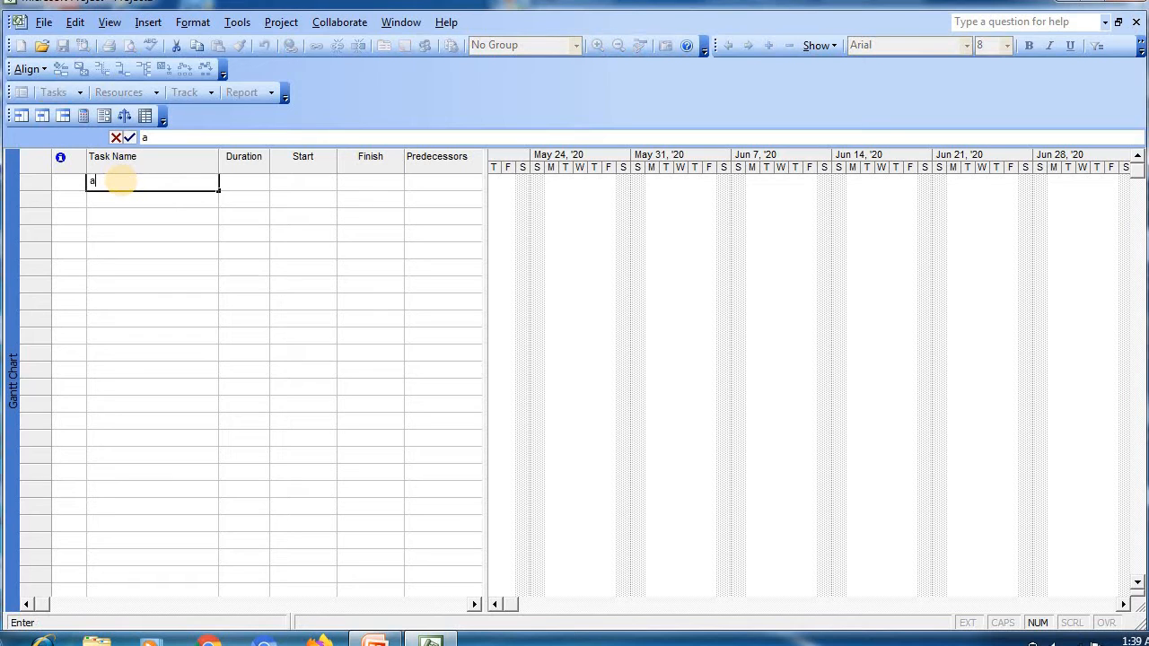
pyautogui.press('capslock')
pyautogui.write('A')
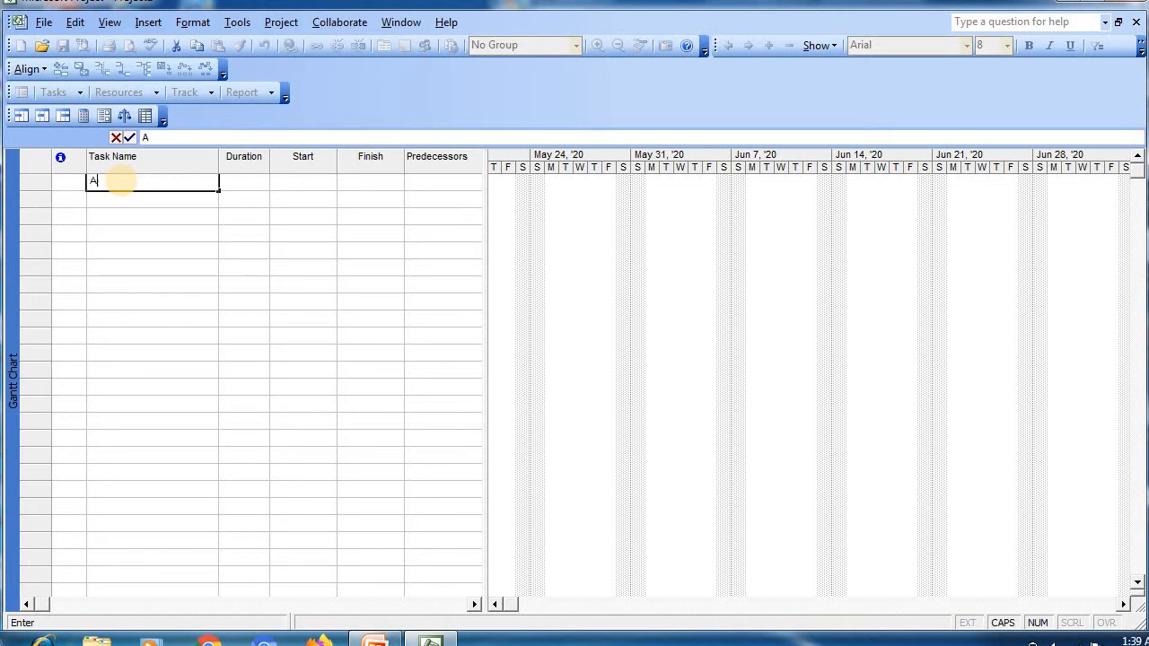
pyautogui.click(114, 200)
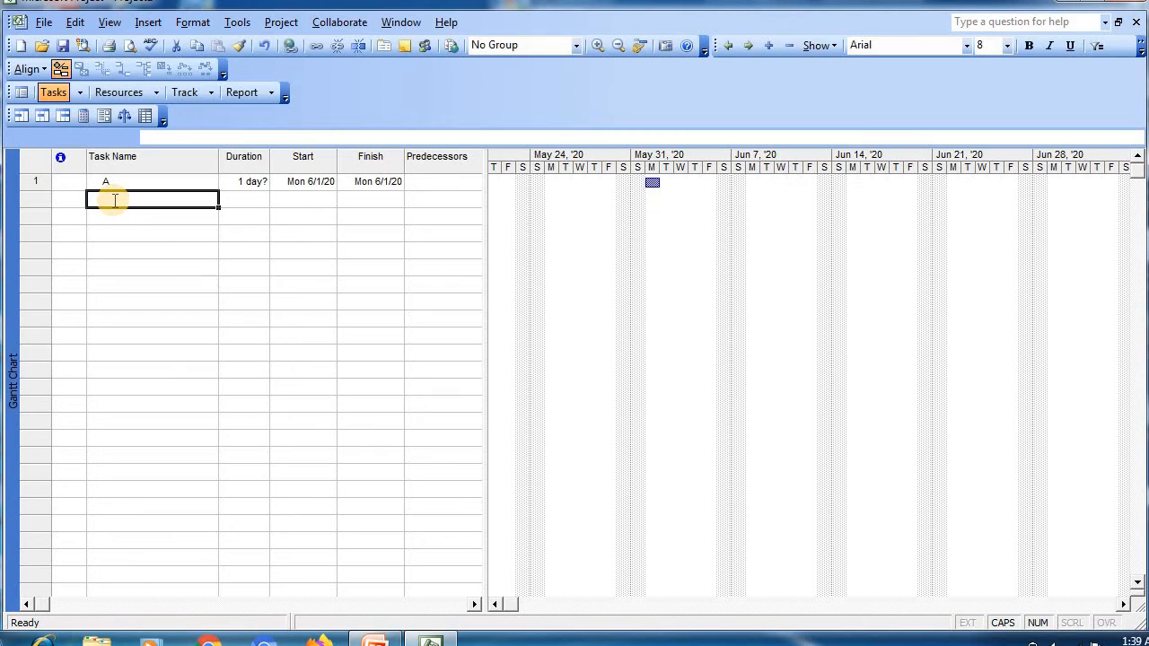
pyautogui.write('B')
pyautogui.click(110, 216)
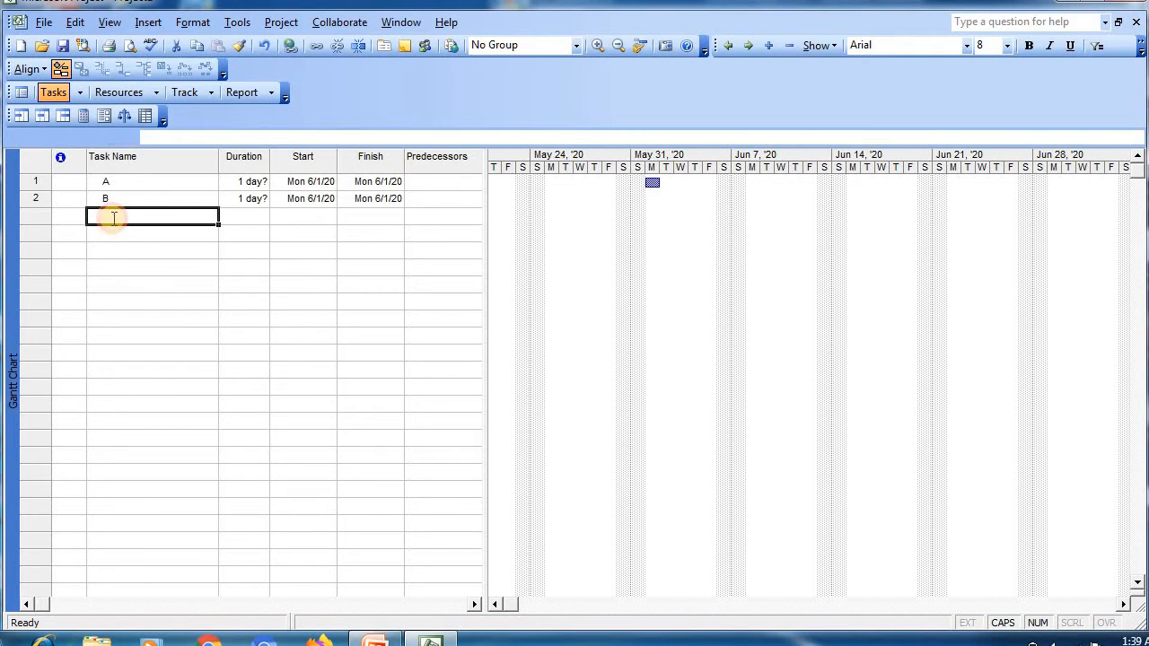
pyautogui.write('C')
pyautogui.click(123, 233)
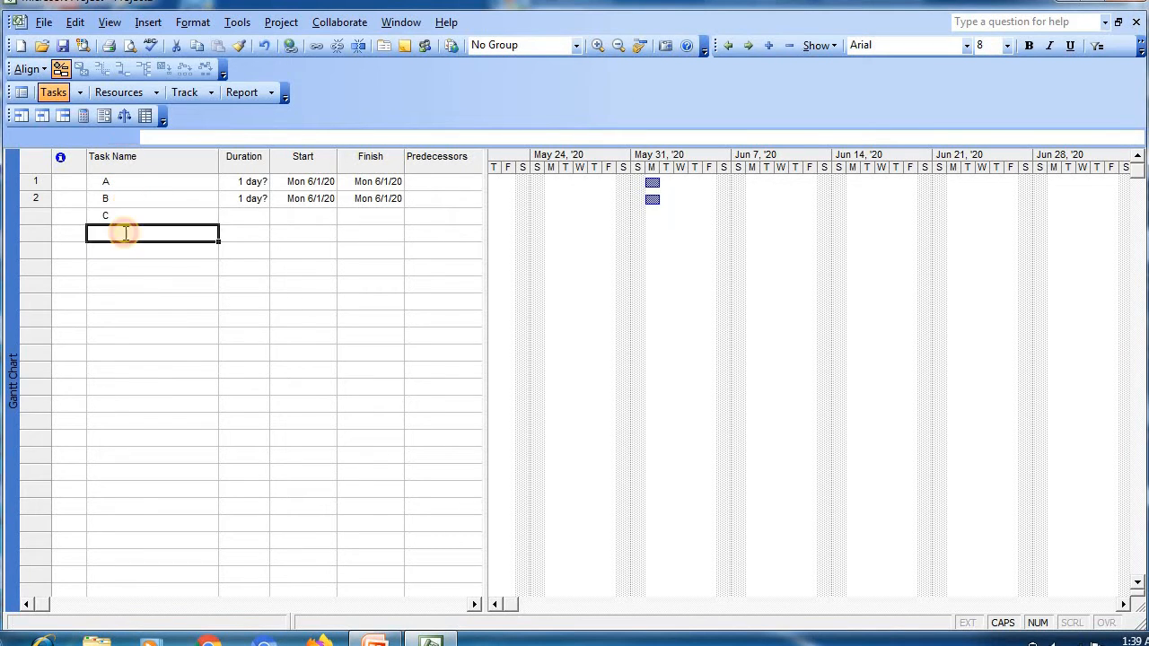
pyautogui.write('D')
pyautogui.click(132, 251)
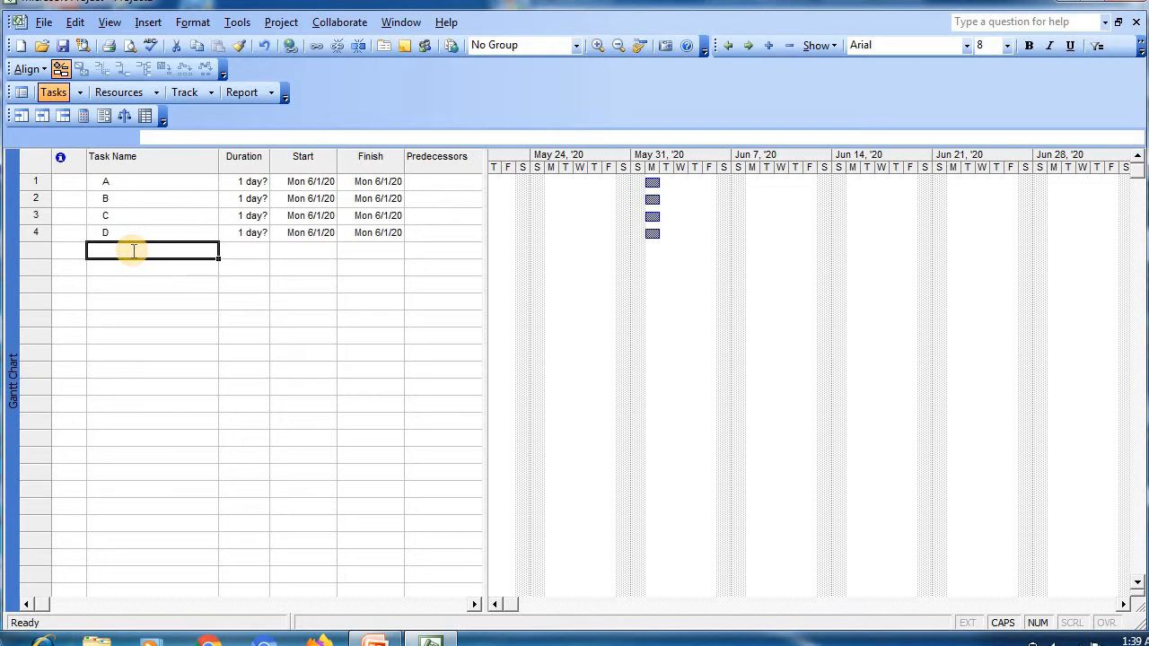
pyautogui.write('E')
pyautogui.click(374, 641)
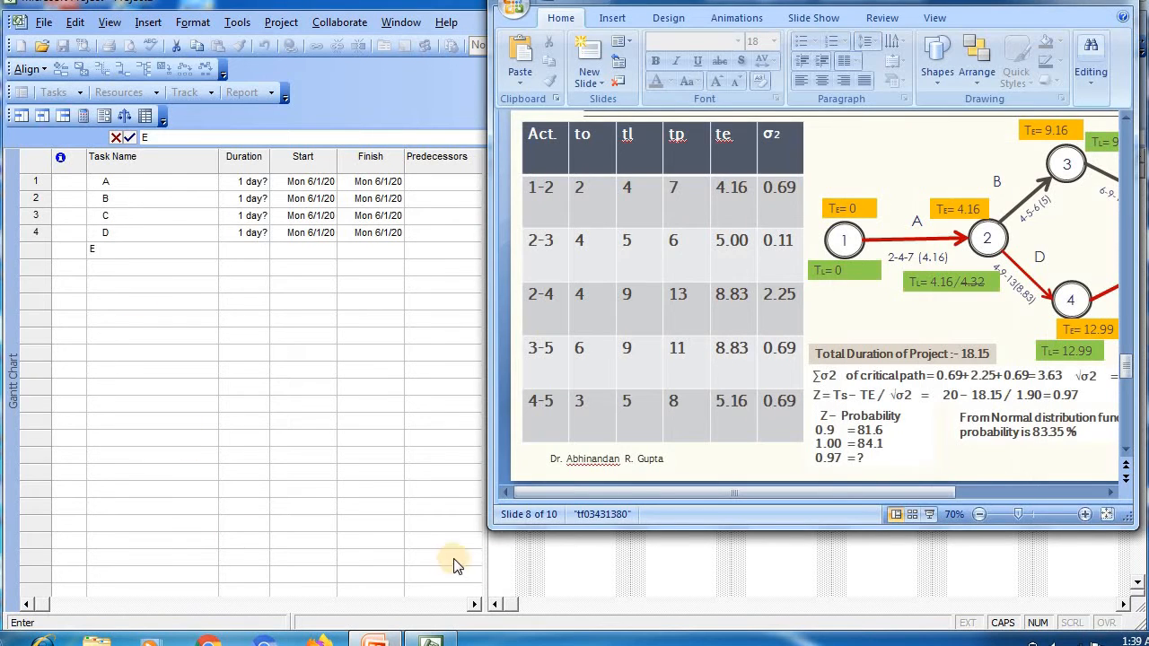
pyautogui.click(1112, 492)
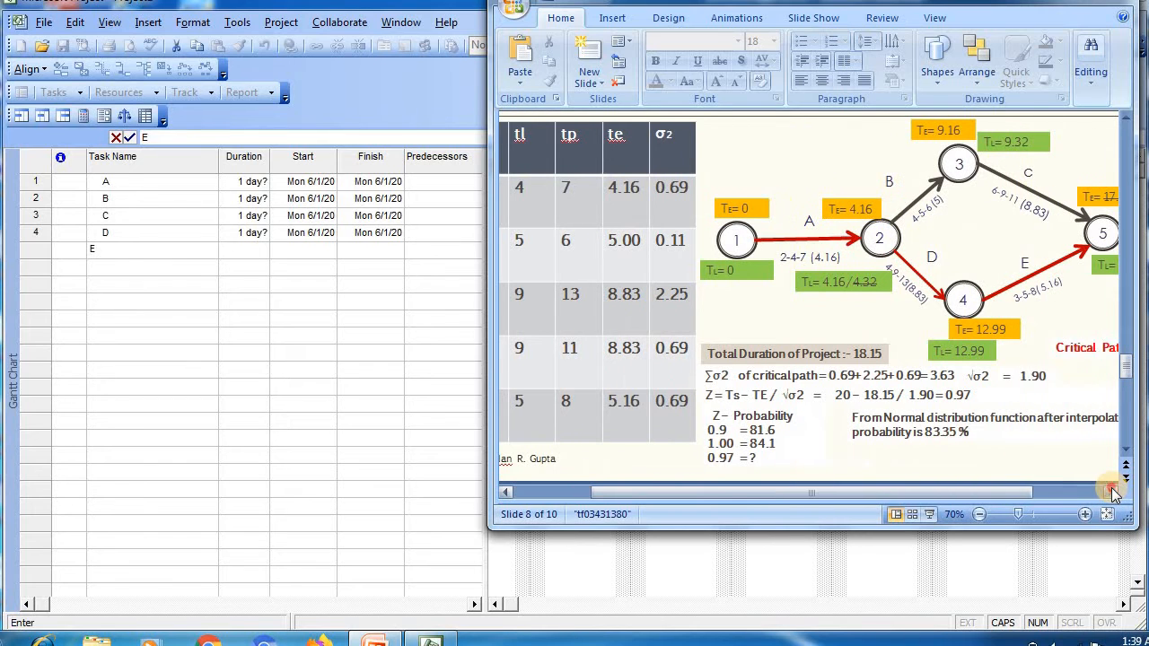
pyautogui.click(1111, 492)
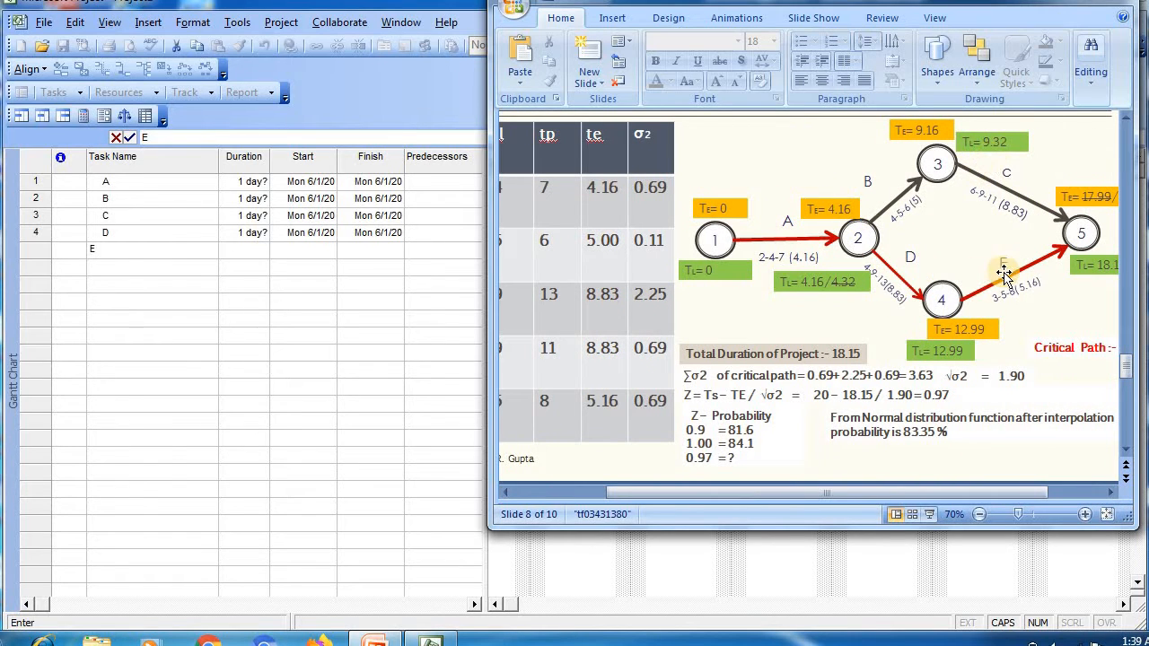
pyautogui.click(254, 266)
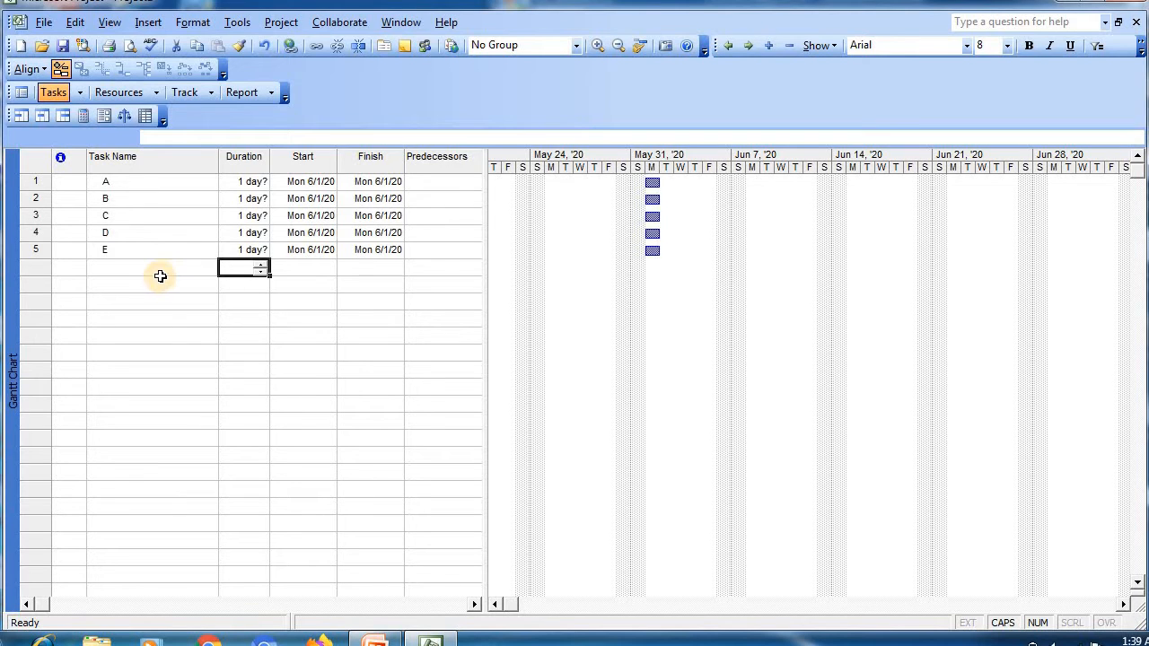
# - Turn off the PERT Analysis toolbar
pyautogui.click(106, 25)
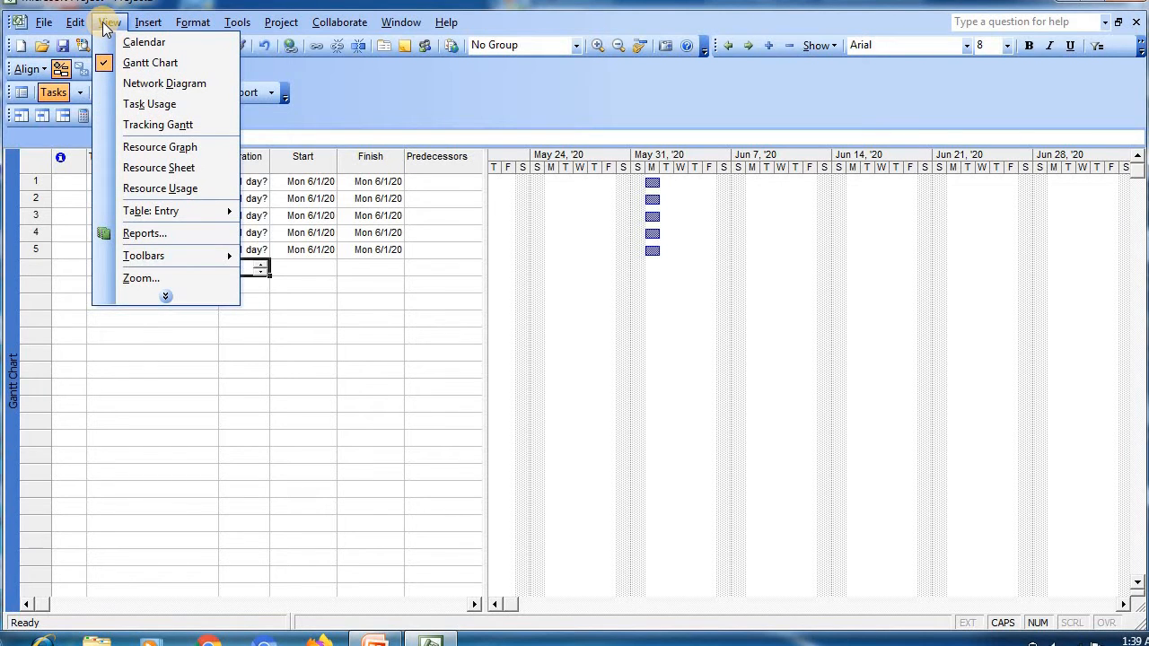
pyautogui.moveTo(77, 26)
pyautogui.moveTo(117, 25)
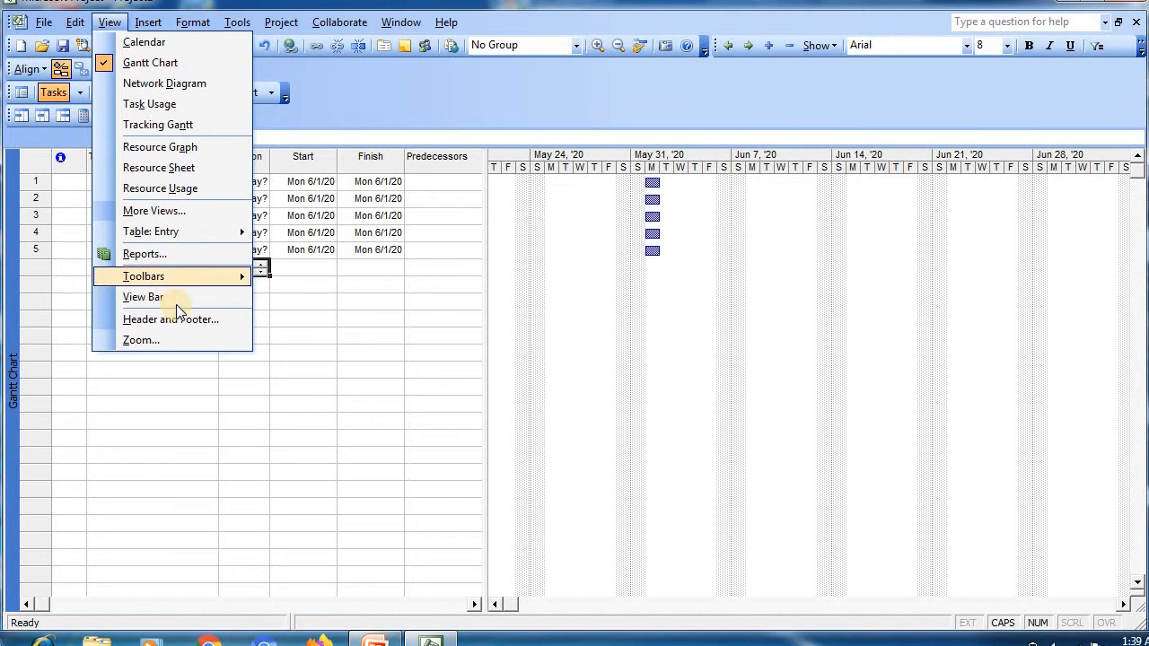
pyautogui.moveTo(170, 279)
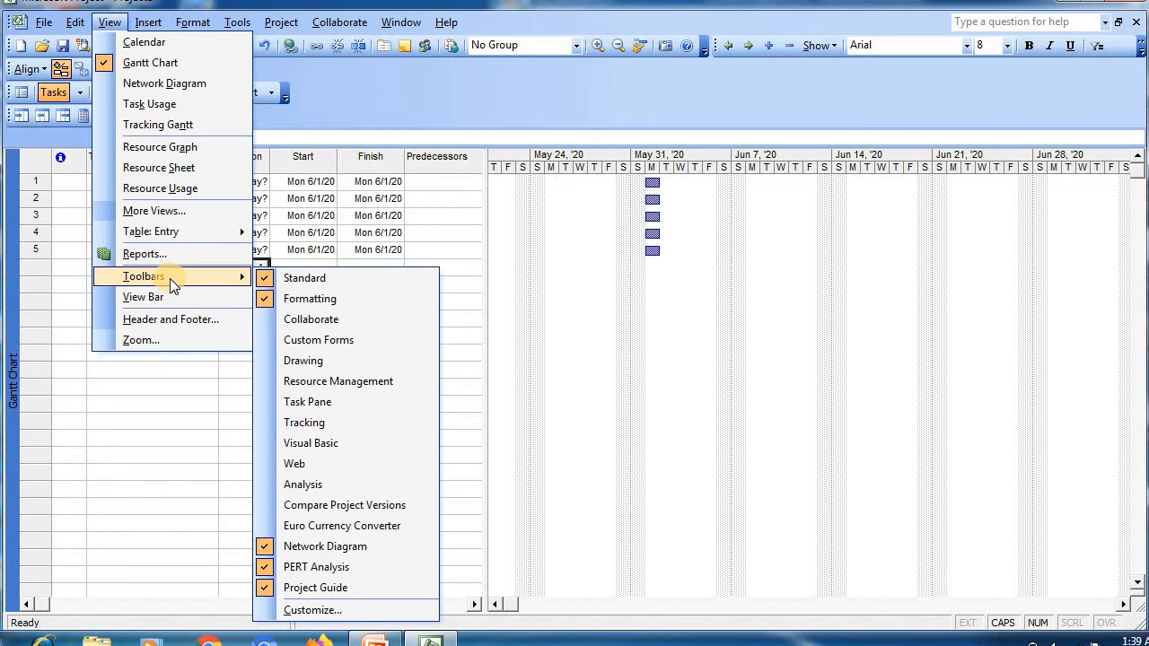
pyautogui.click(269, 567)
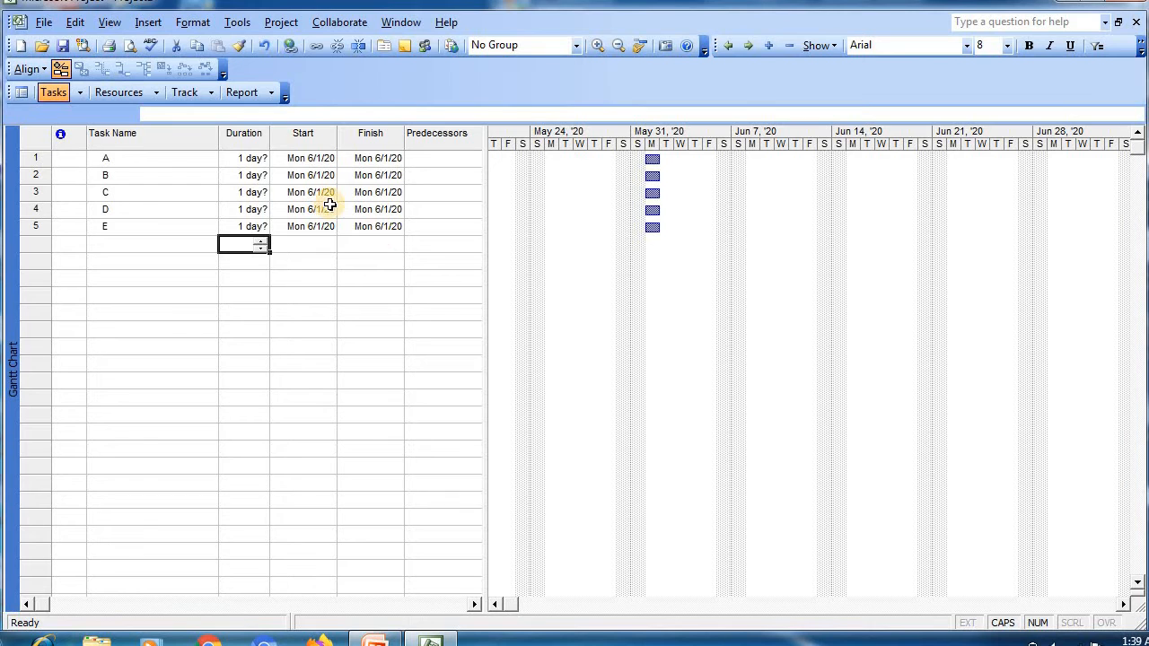
# - Display the PERT Analysis toolbar and open the PERT Entry Sheet for the five tasks
pyautogui.click(109, 23)
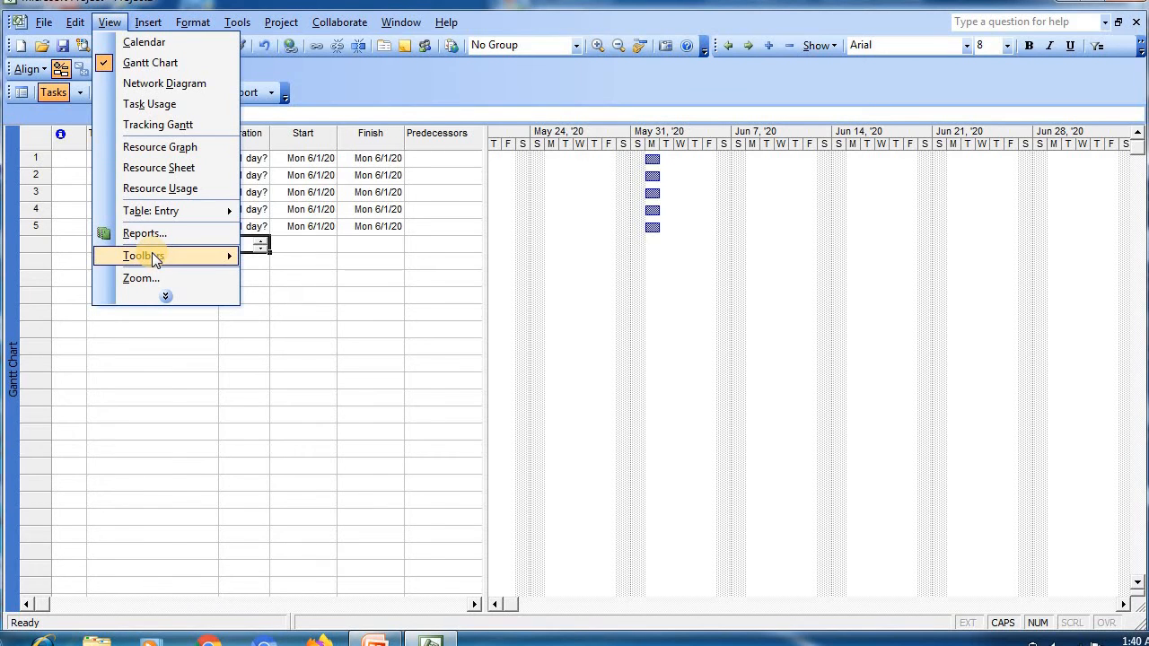
pyautogui.moveTo(150, 257)
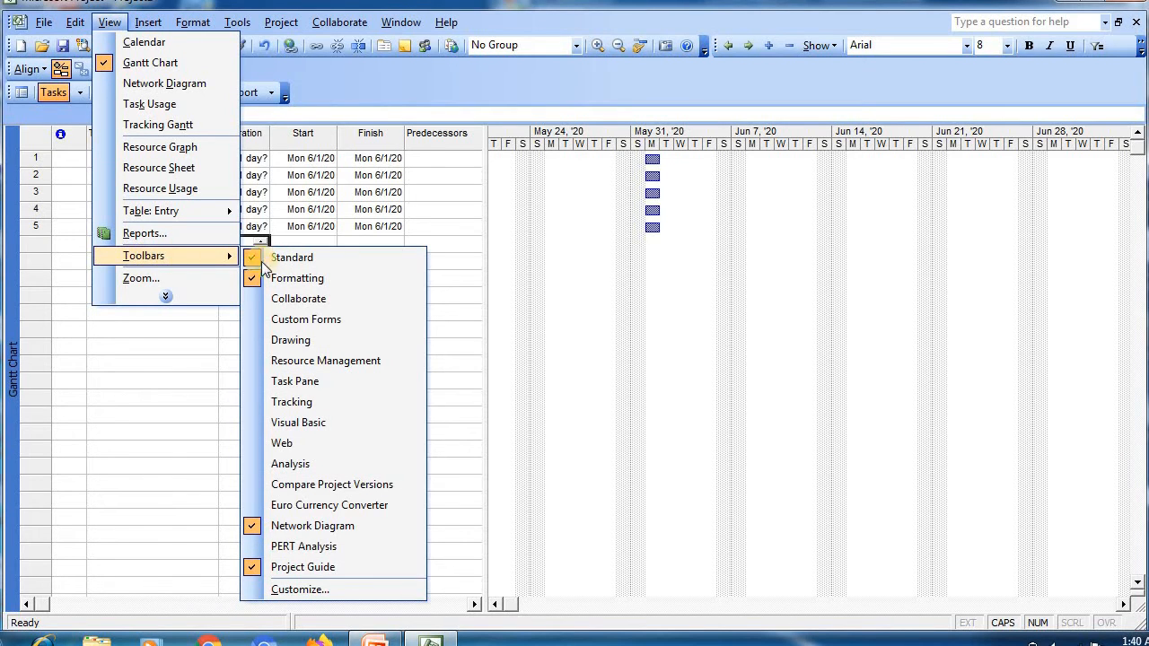
pyautogui.click(258, 550)
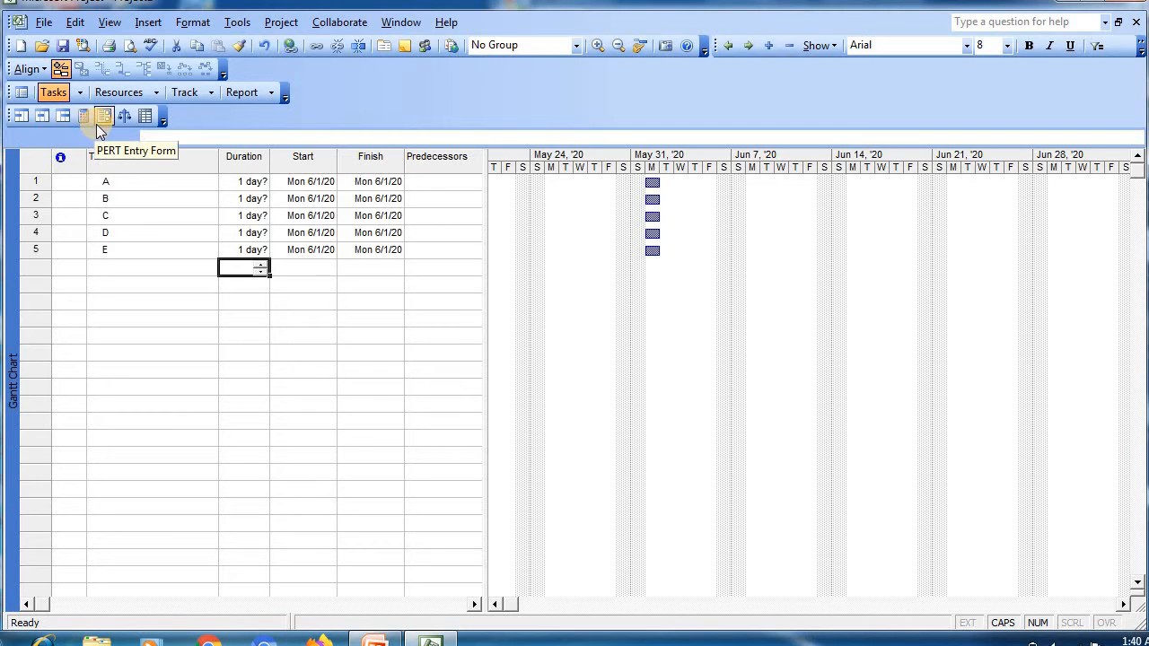
pyautogui.click(147, 119)
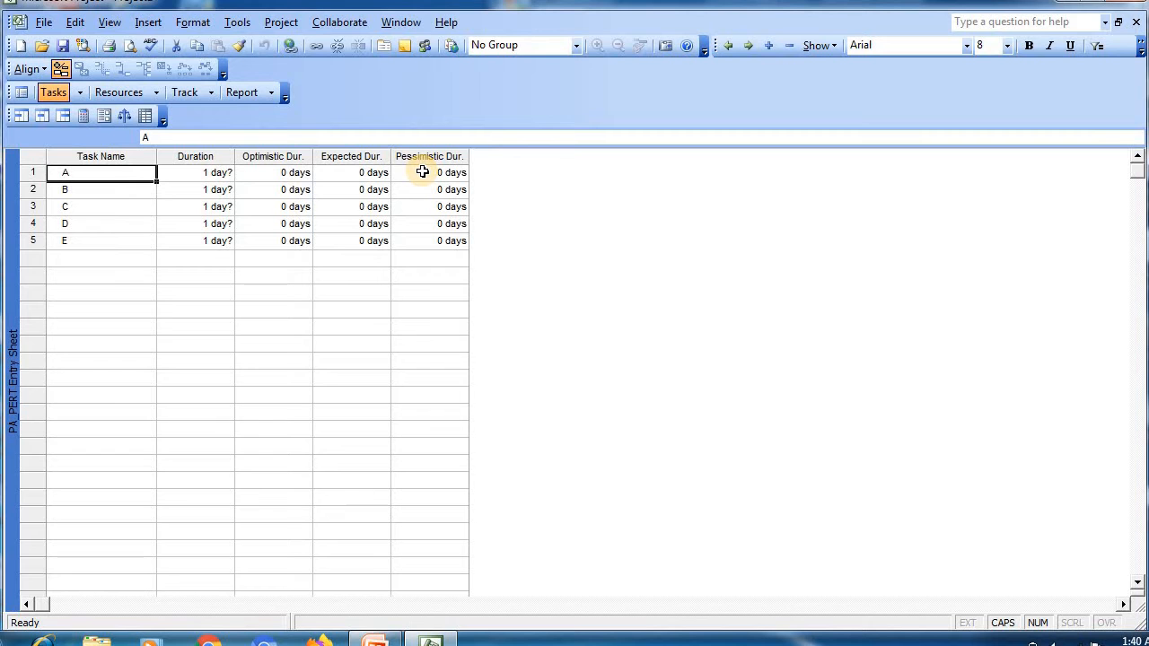
# - Look up activity A's time estimates in the PowerPoint table and enter optimistic 2, expected 4 and pessimistic 7 days for task A in Project
pyautogui.click(374, 639)
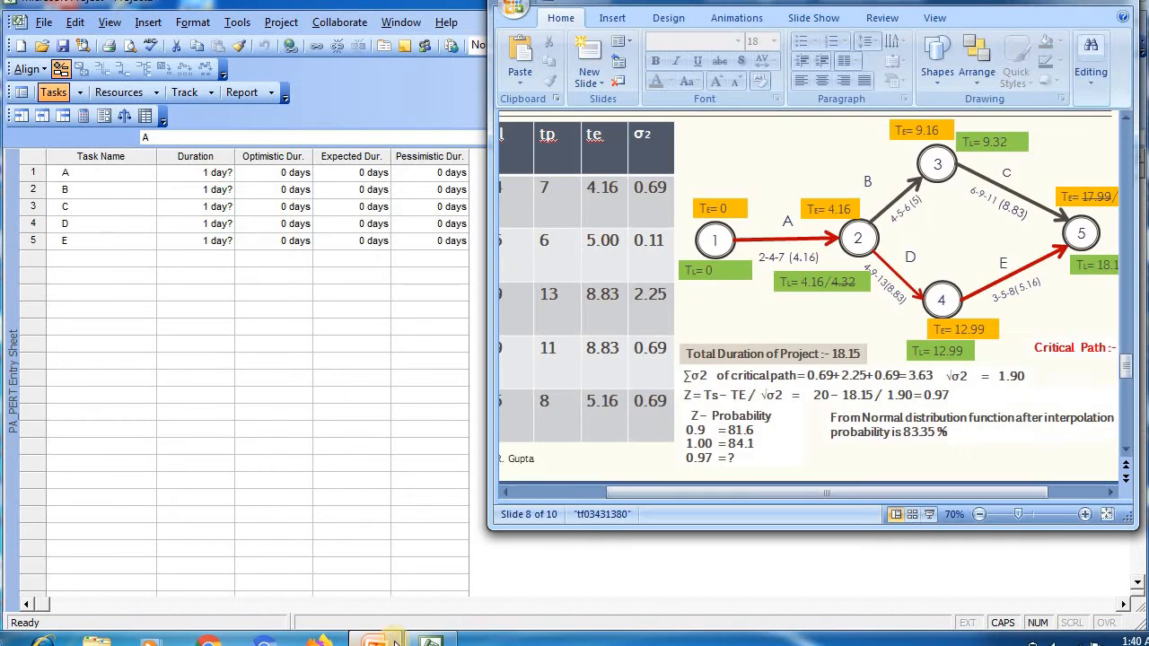
pyautogui.click(505, 493)
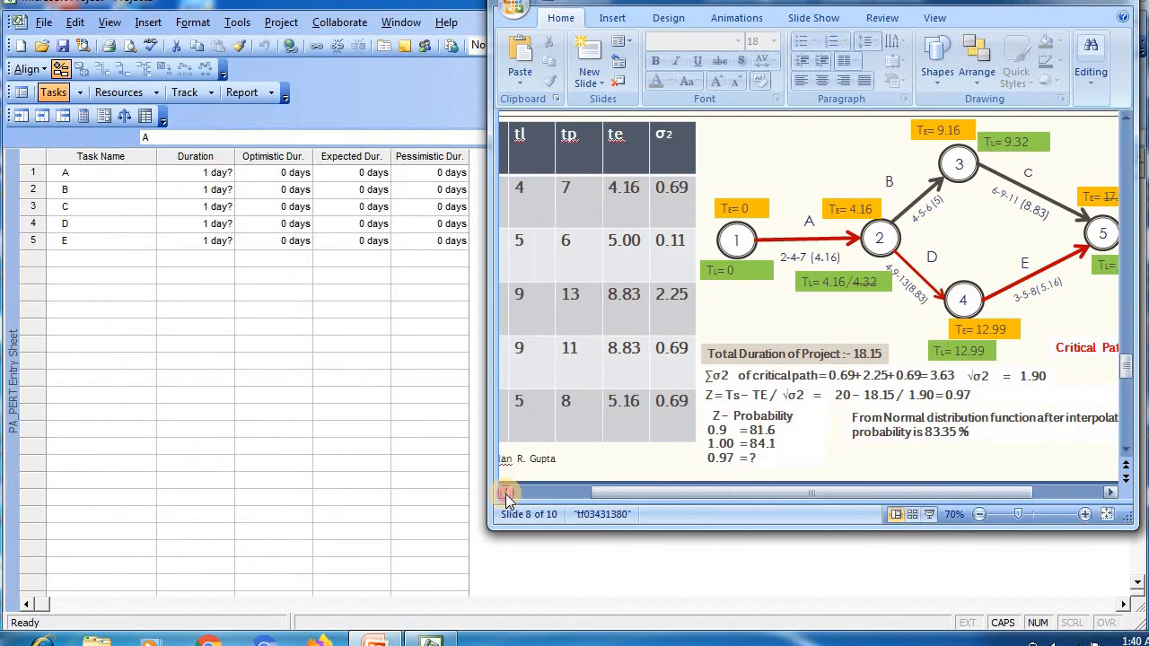
pyautogui.click(505, 496)
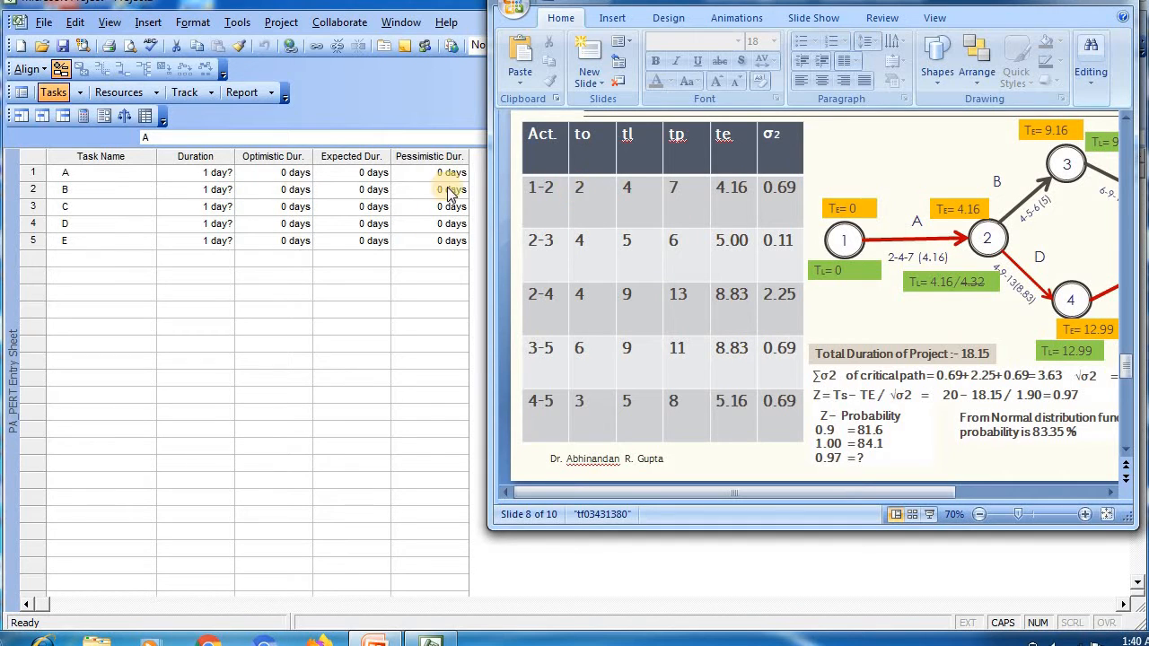
pyautogui.click(282, 176)
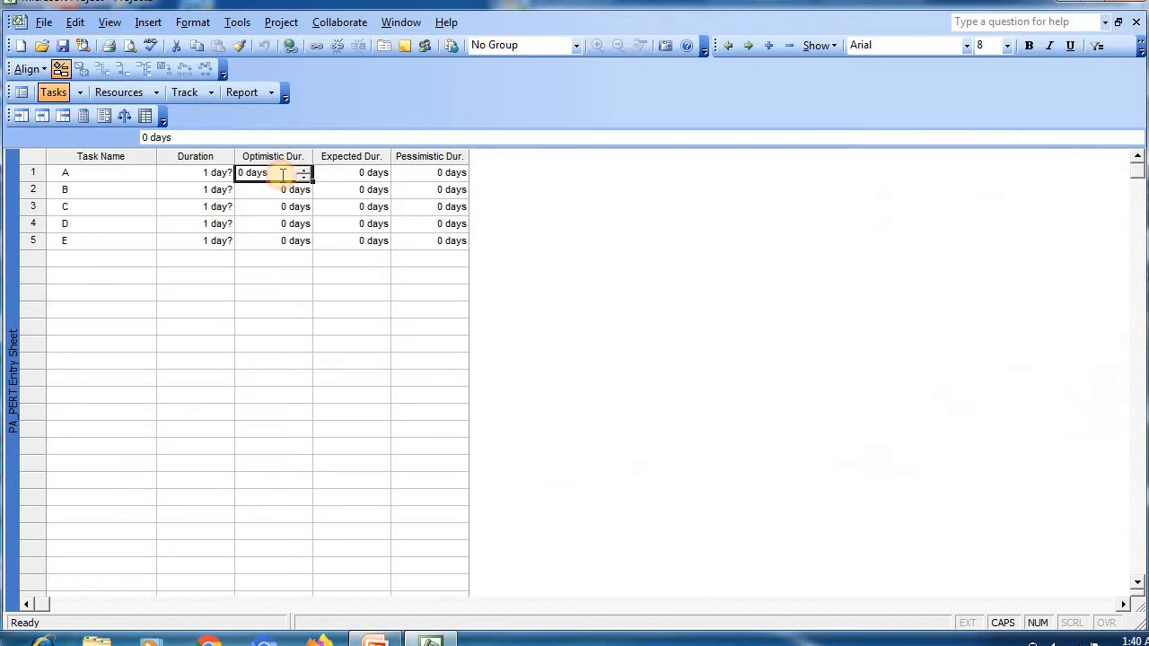
pyautogui.write('2')
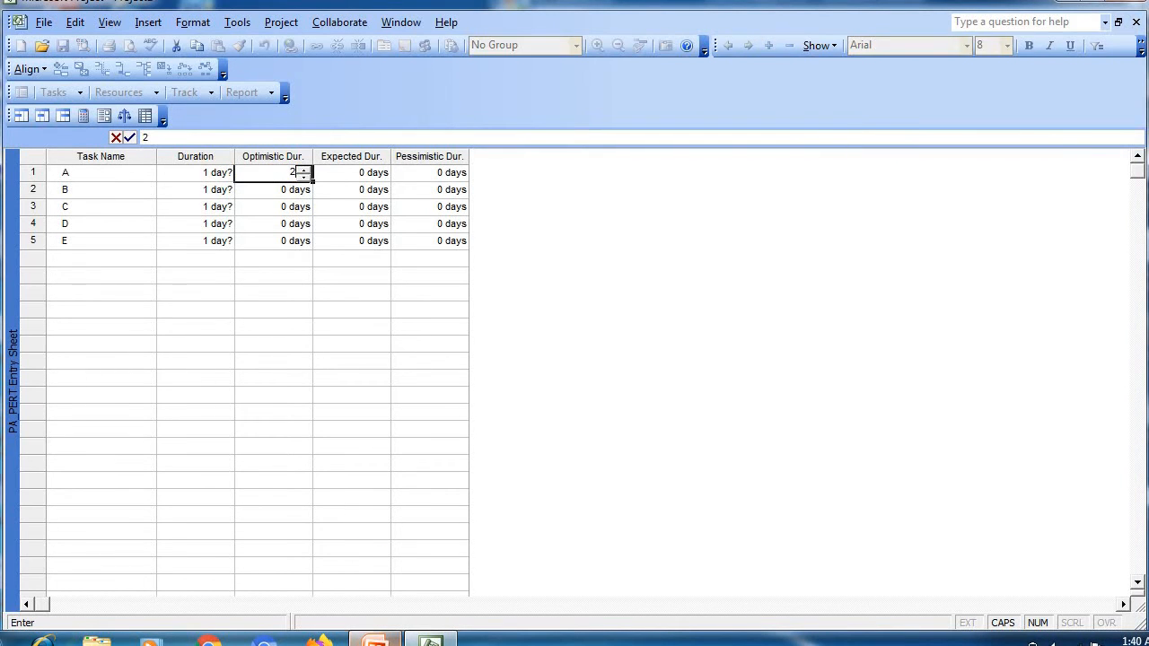
pyautogui.click(375, 641)
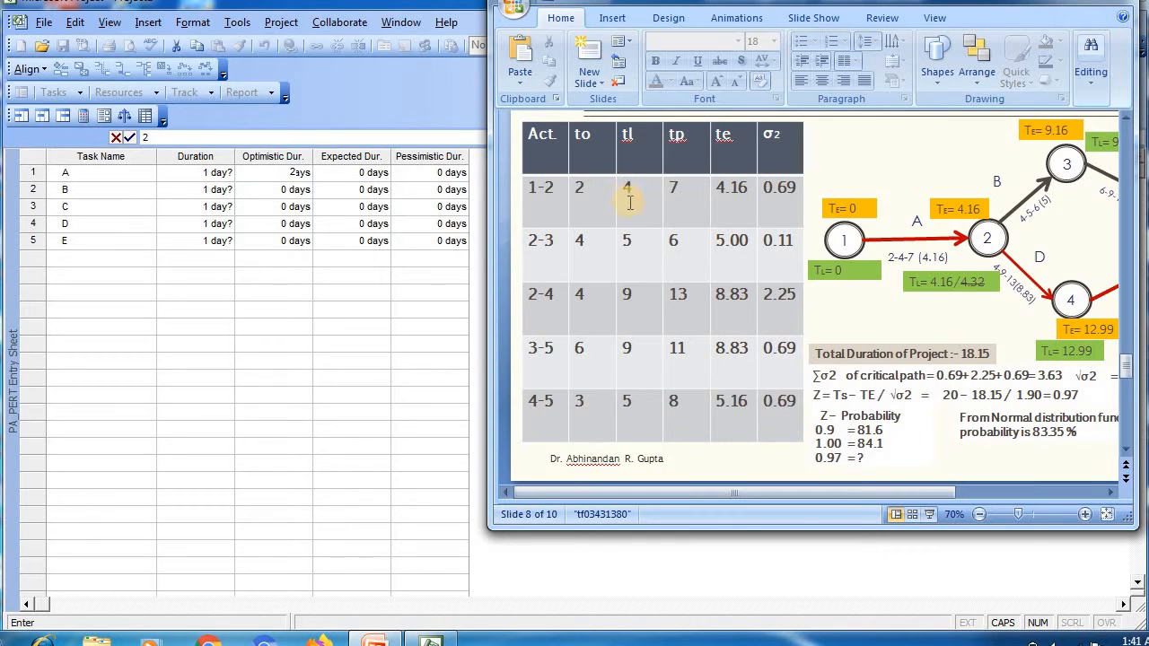
pyautogui.click(363, 173)
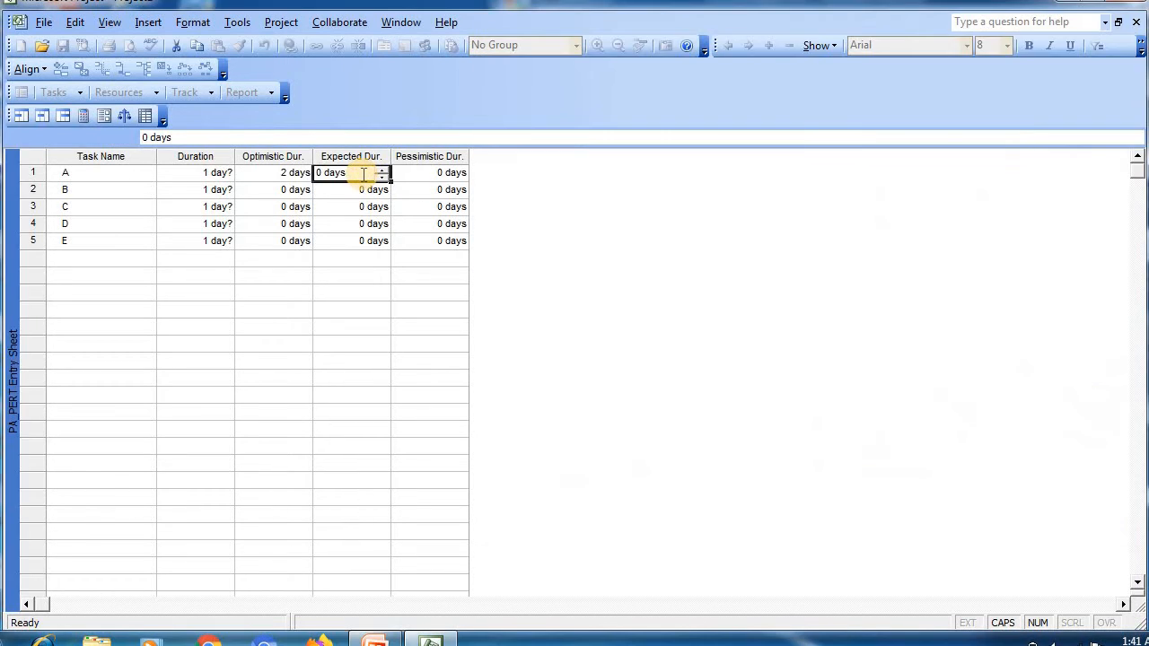
pyautogui.write('4')
pyautogui.click(418, 173)
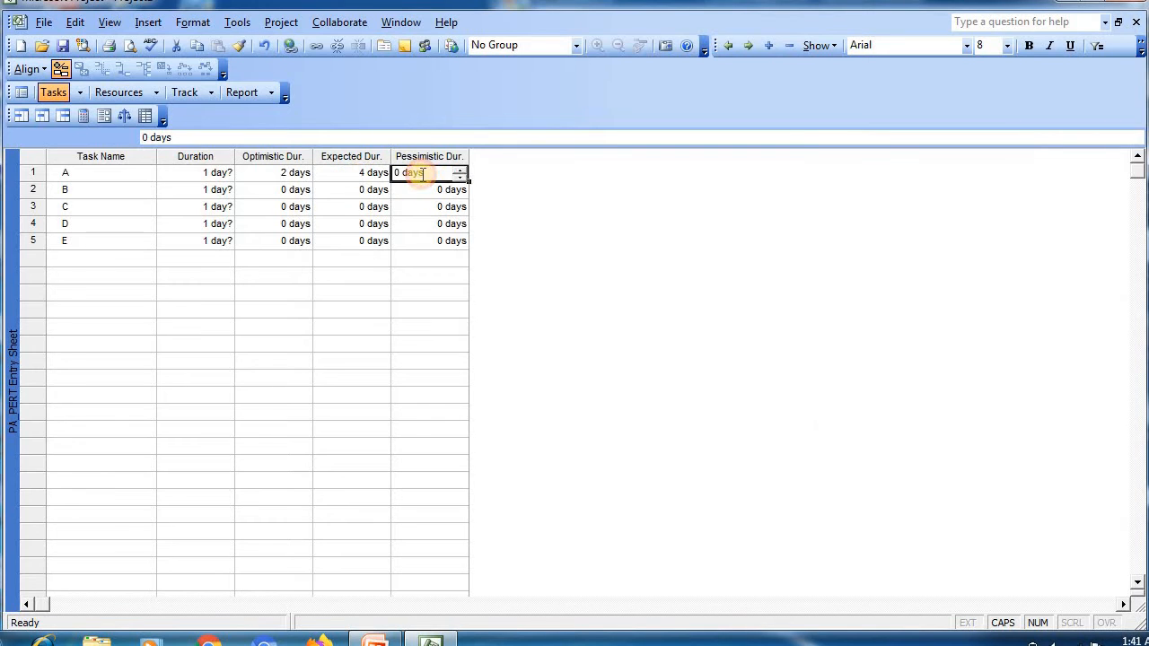
pyautogui.write('7')
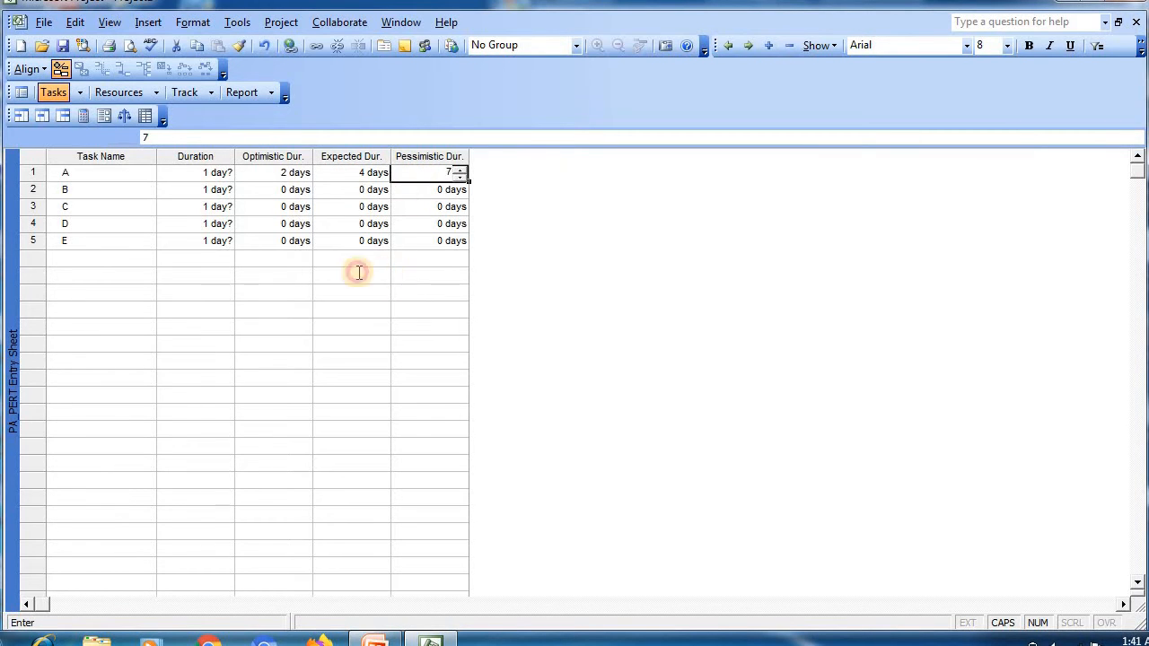
pyautogui.click(354, 274)
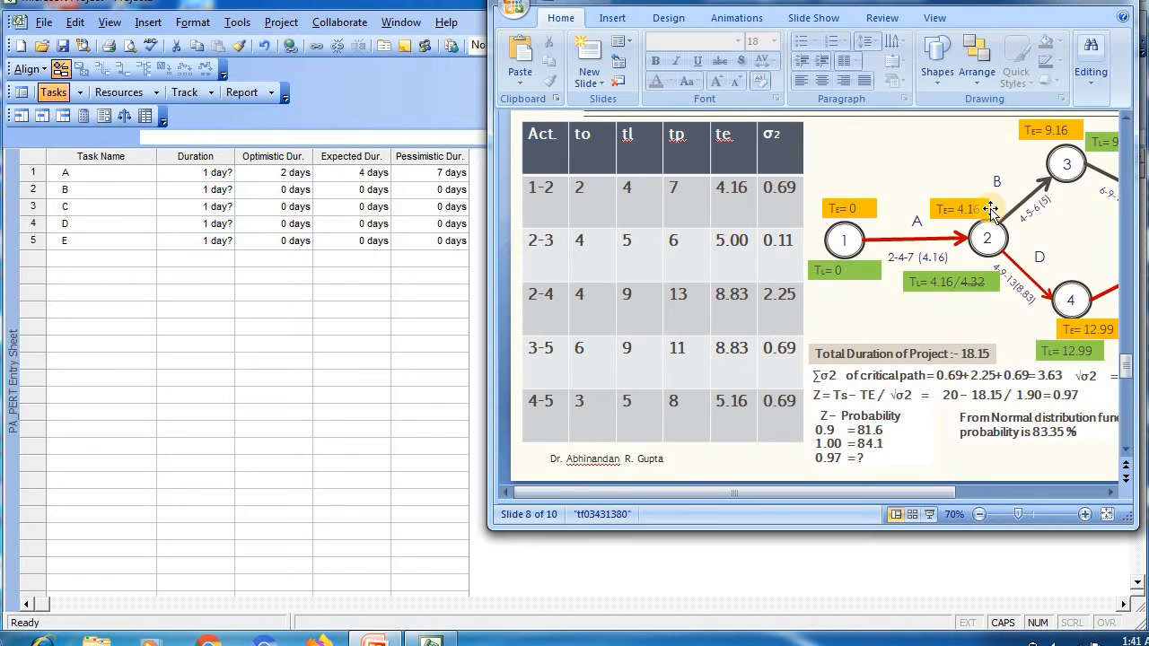
# - Enter task B's durations in the PERT Entry Sheet: optimistic 4, expected 5 and pessimistic 6 days
pyautogui.click(289, 190)
pyautogui.write('4')
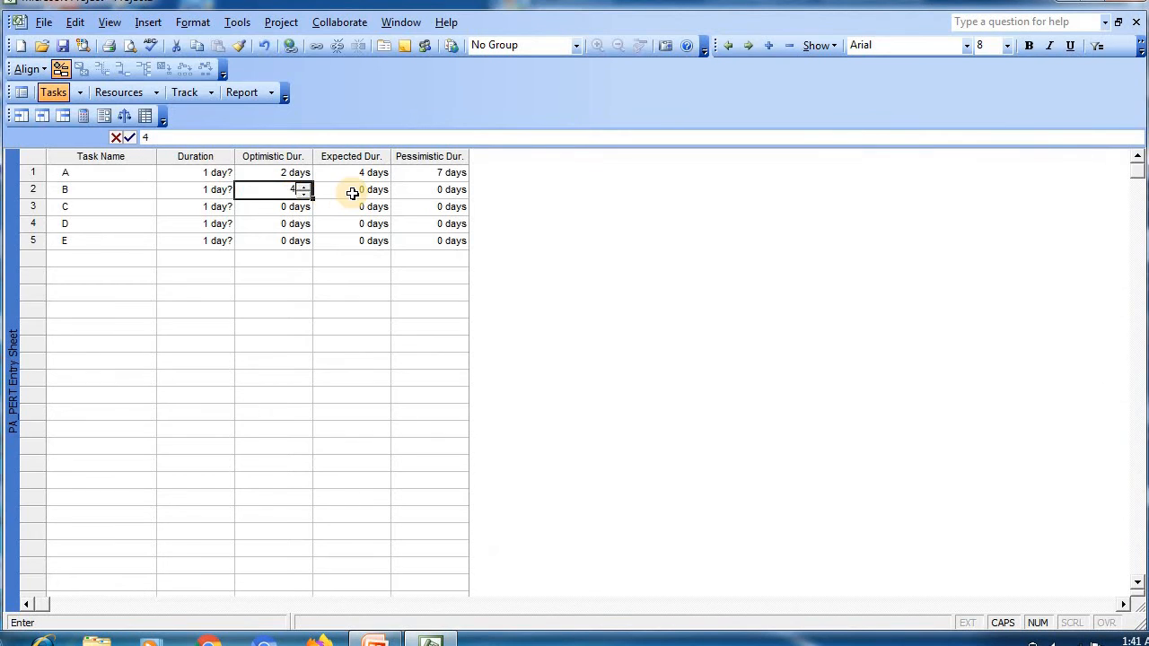
pyautogui.click(354, 190)
pyautogui.write('5')
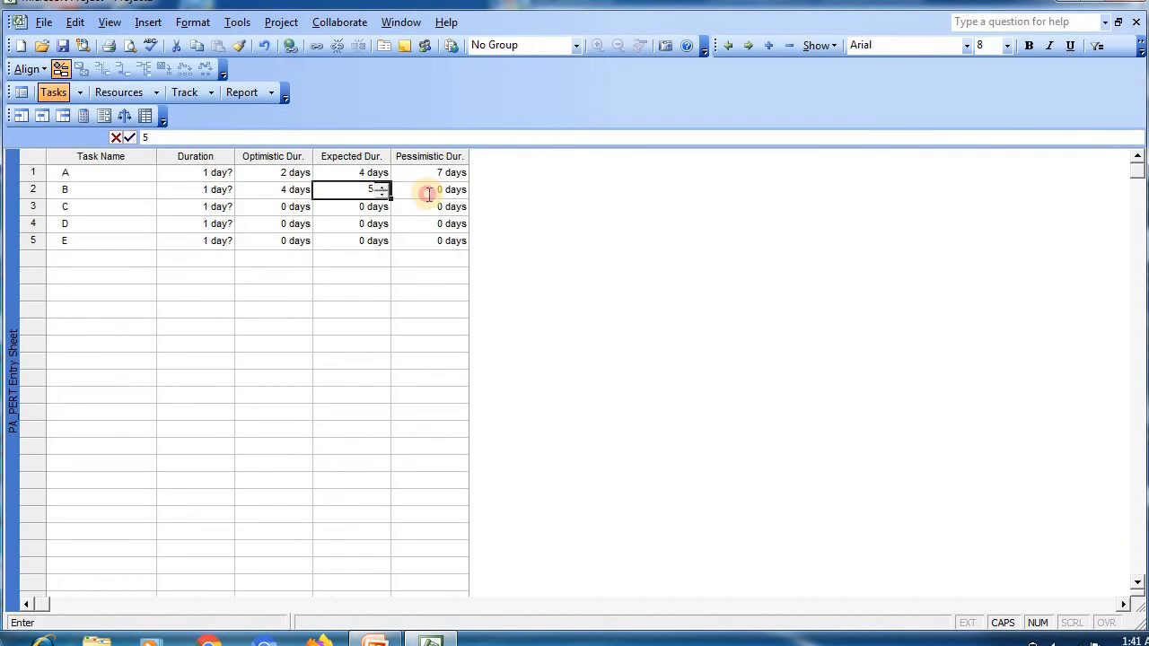
pyautogui.click(426, 192)
pyautogui.write('6')
# - Check activity C on the PowerPoint network and set task C's durations to optimistic 6, expected 9 and pessimistic 11 days
pyautogui.click(271, 211)
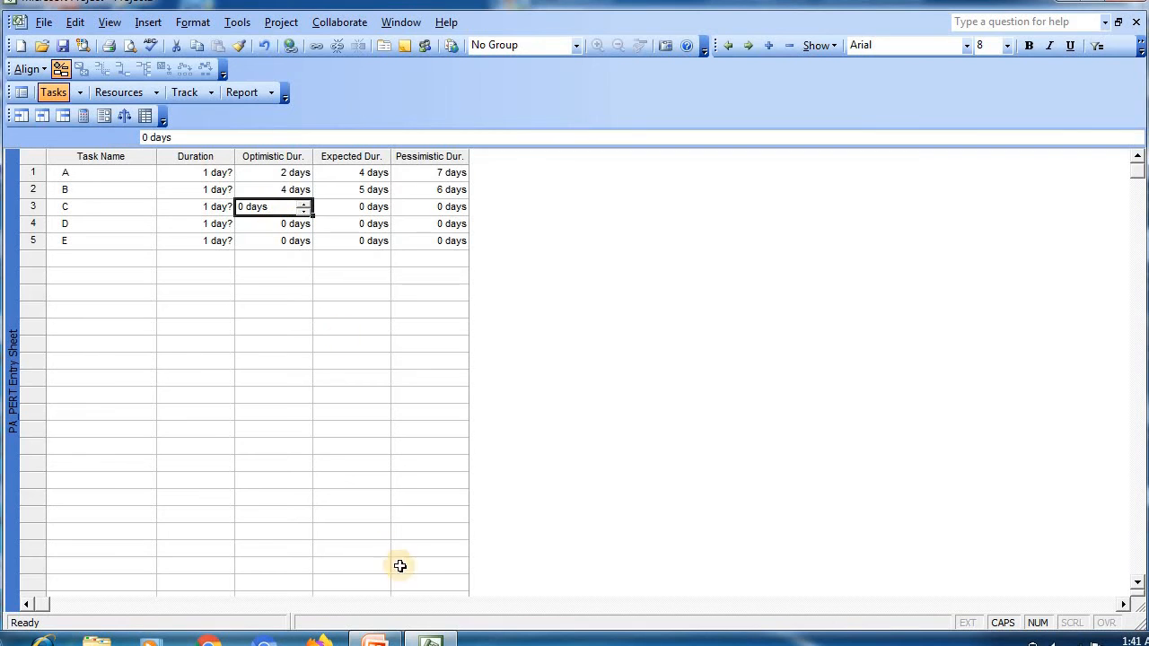
pyautogui.click(393, 643)
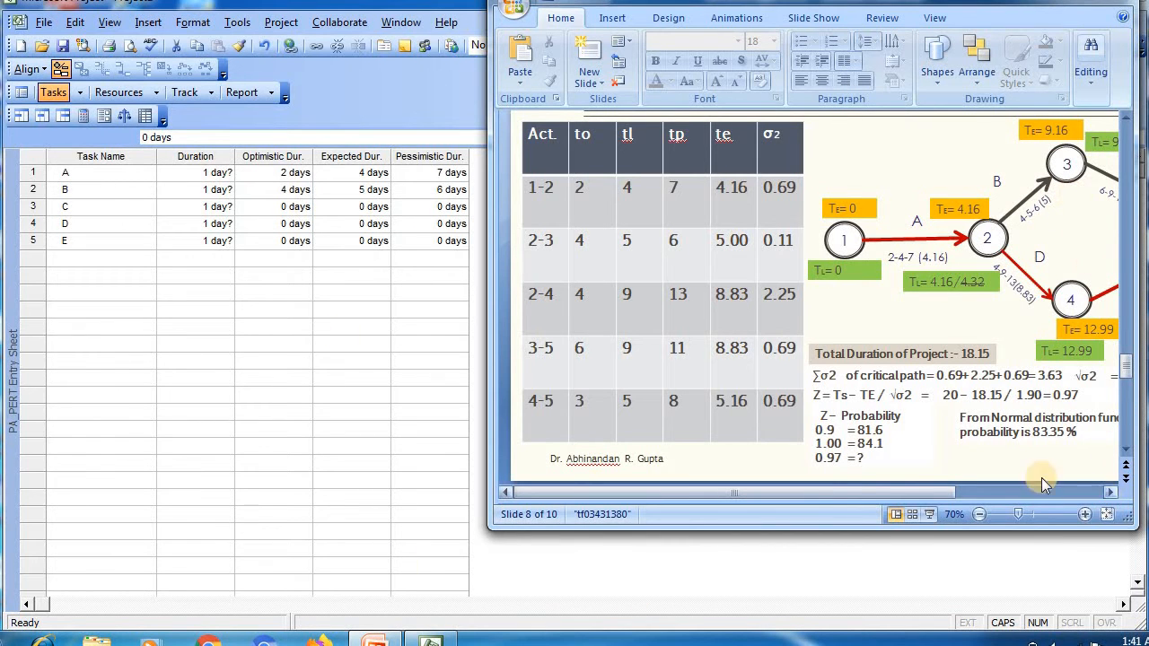
pyautogui.click(1110, 492)
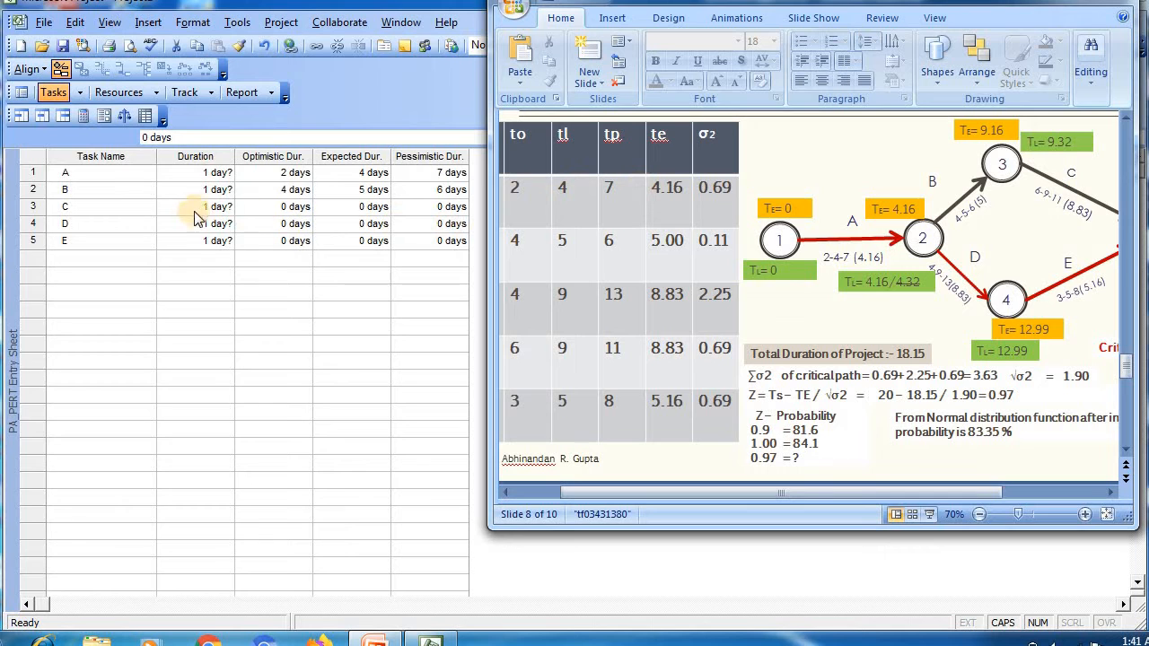
pyautogui.click(296, 206)
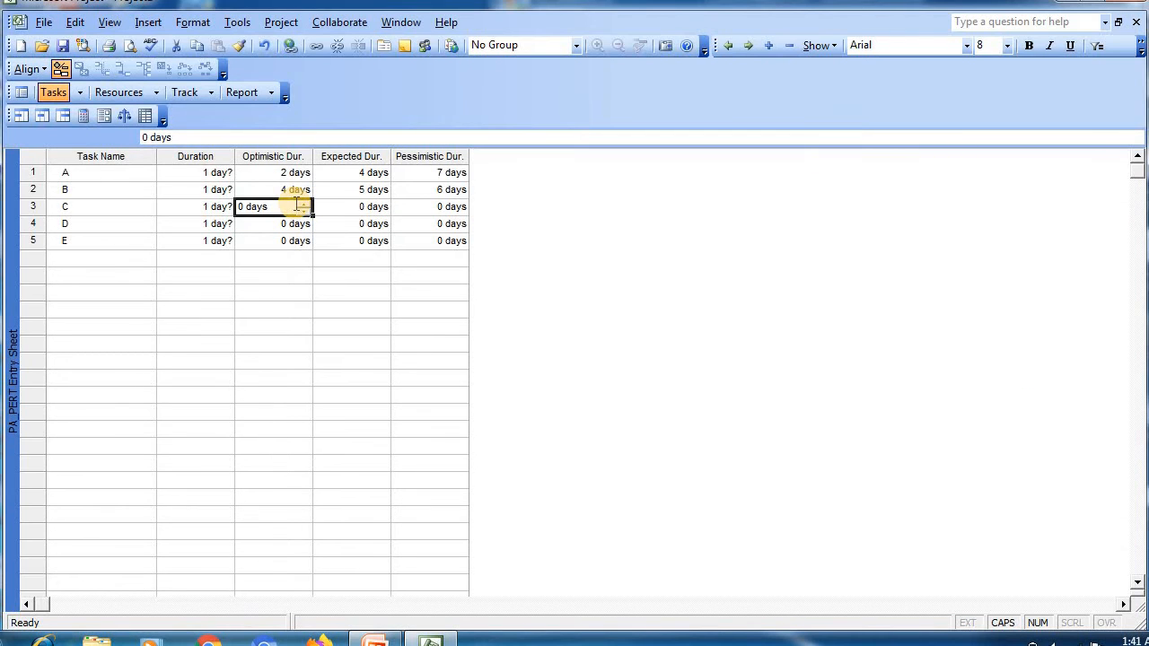
pyautogui.write('6')
pyautogui.click(346, 207)
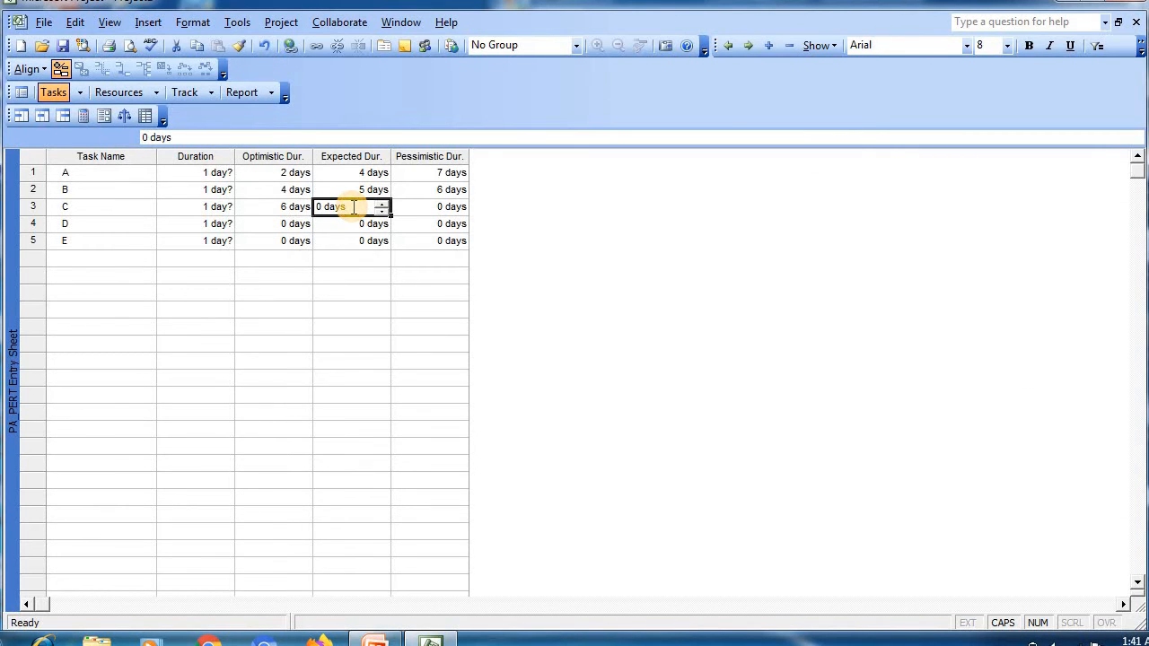
pyautogui.write('9')
pyautogui.click(420, 206)
pyautogui.write('1')
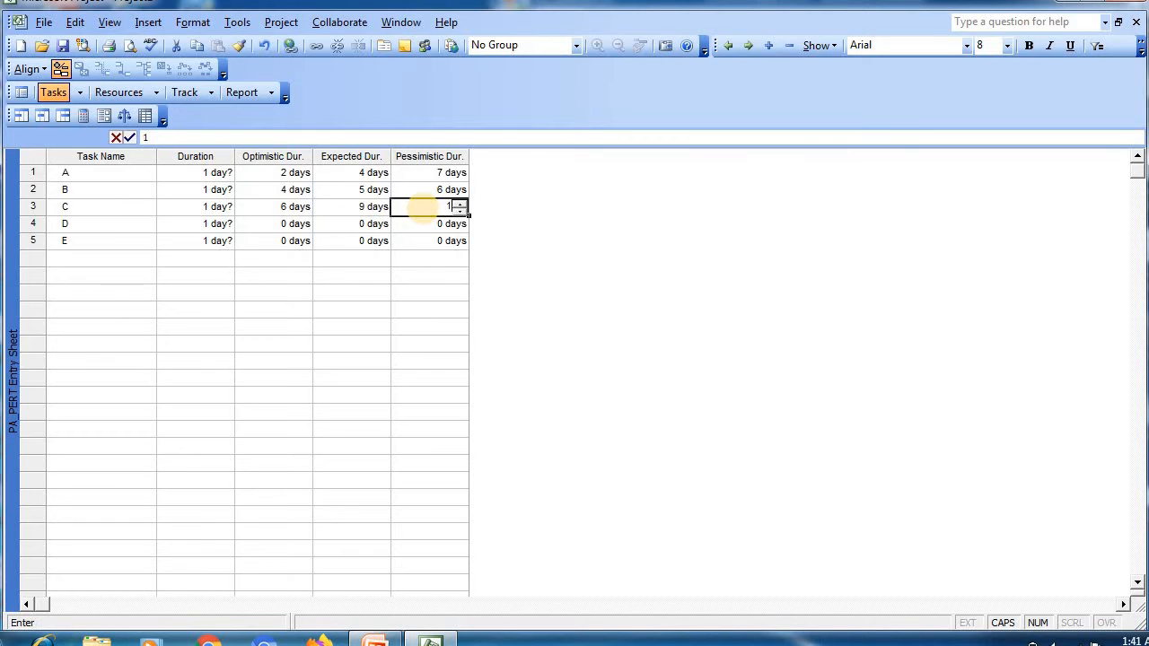
pyautogui.write('1')
# - Check activity D on the PowerPoint network and set task D's durations to optimistic 4, expected 9 and pessimistic 13 days
pyautogui.click(268, 224)
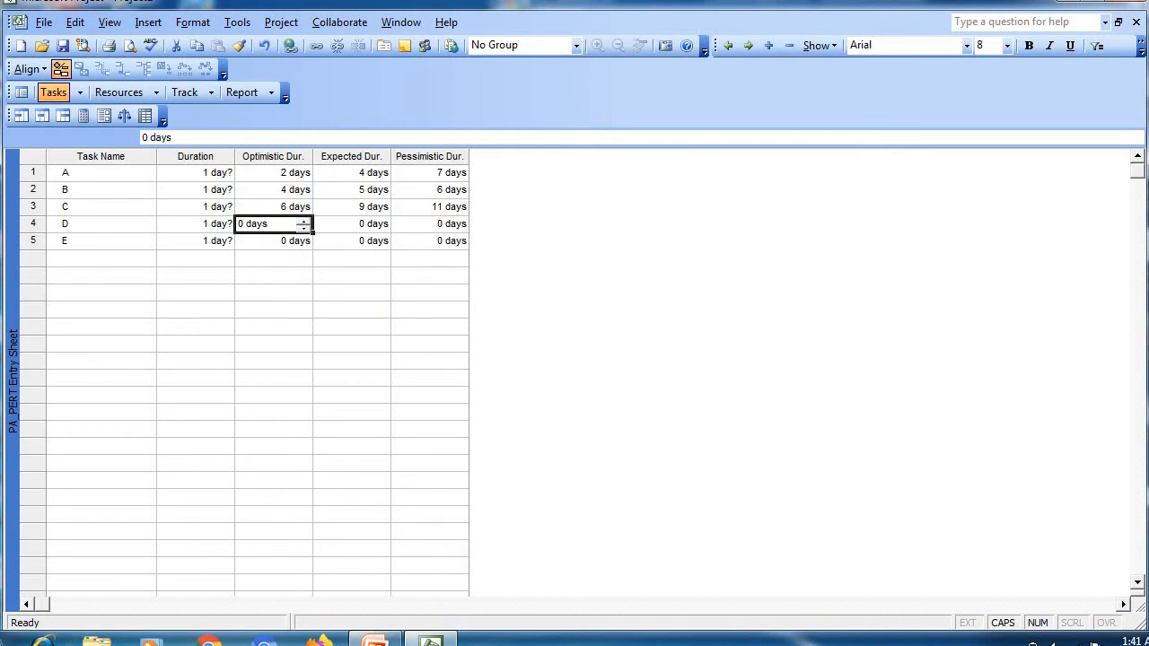
pyautogui.click(375, 640)
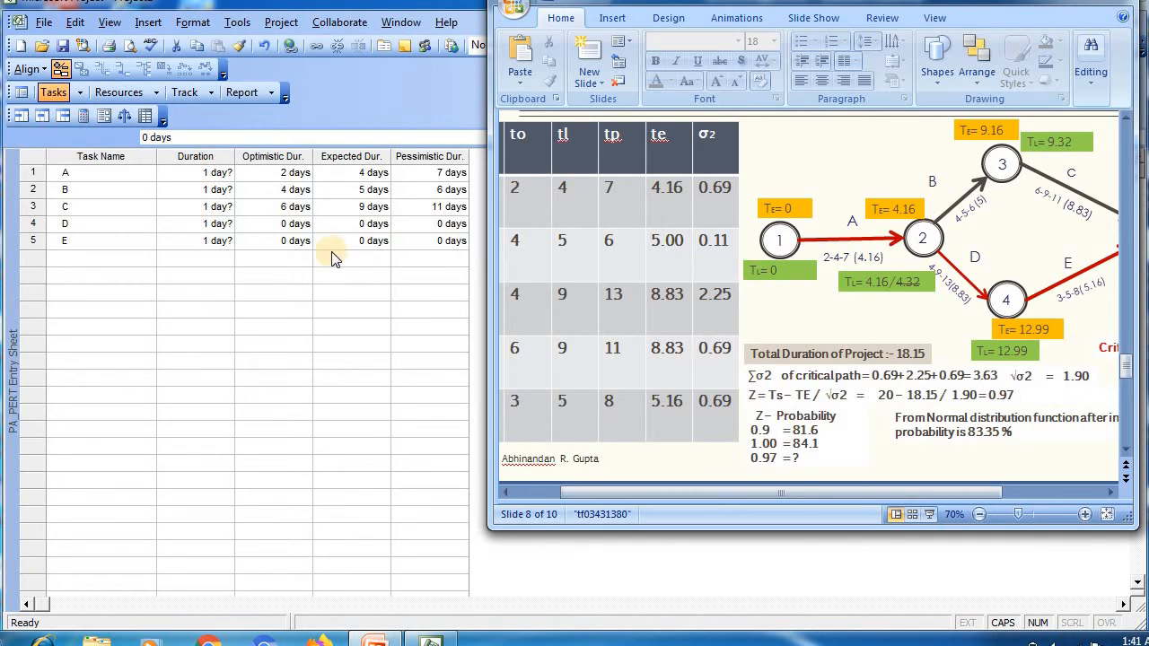
pyautogui.click(301, 224)
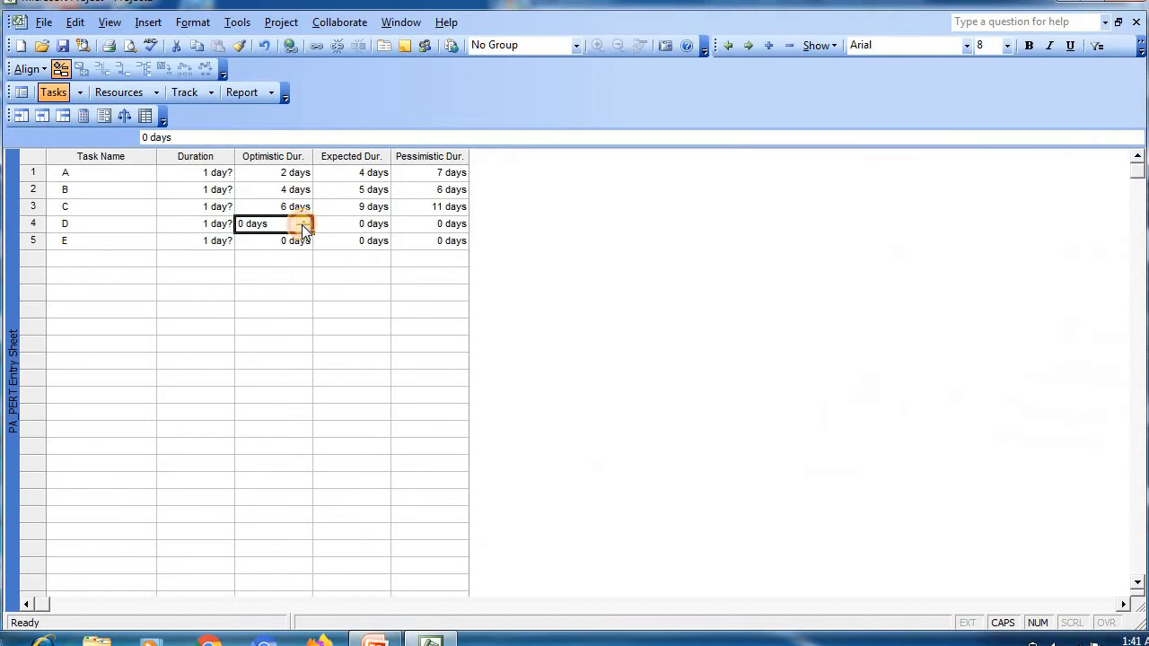
pyautogui.write('4')
pyautogui.click(355, 225)
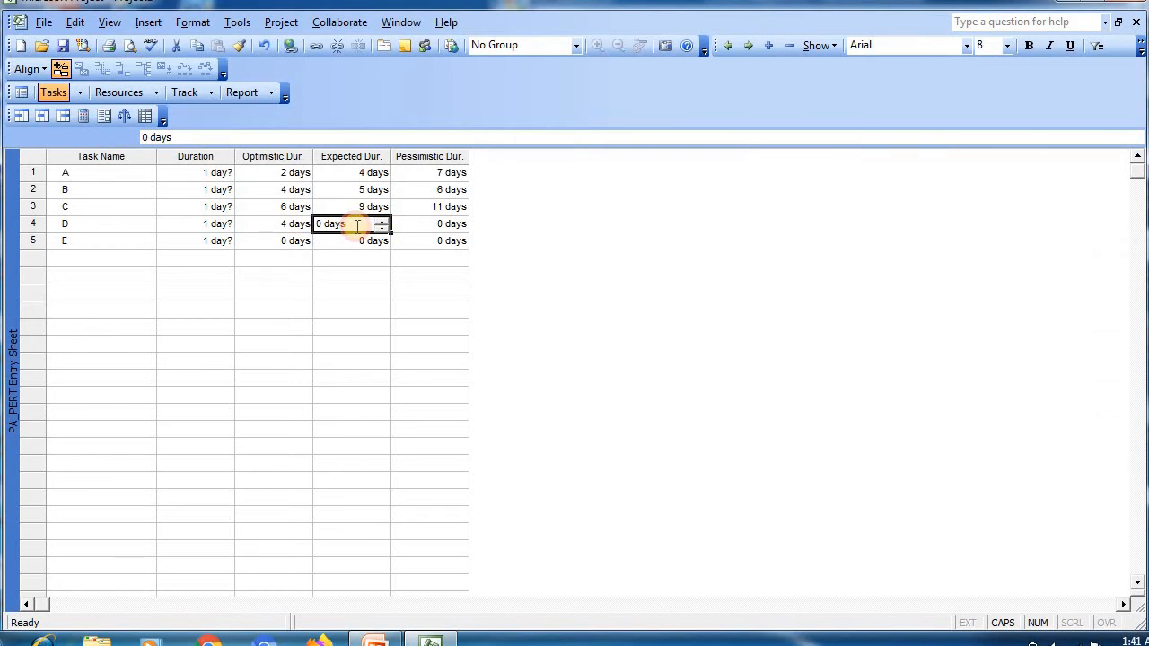
pyautogui.write('9')
pyautogui.click(427, 225)
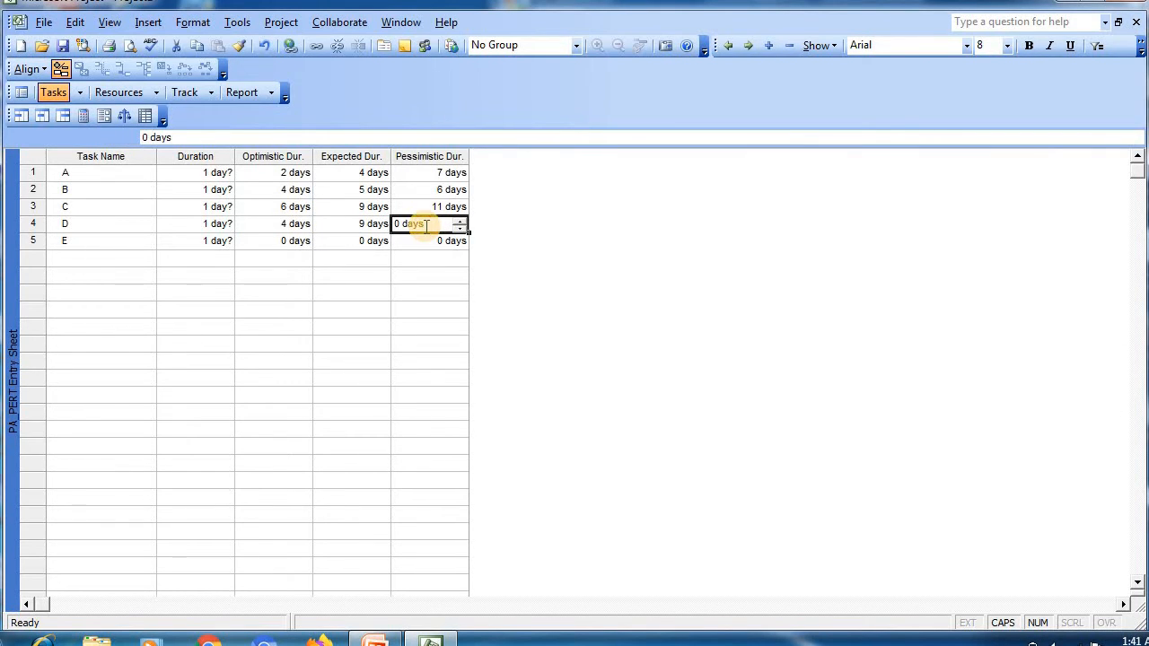
pyautogui.write('13')
# - Check activity E on the PowerPoint network and set task E's durations to optimistic 3, expected 5 and pessimistic 8 days
pyautogui.click(292, 241)
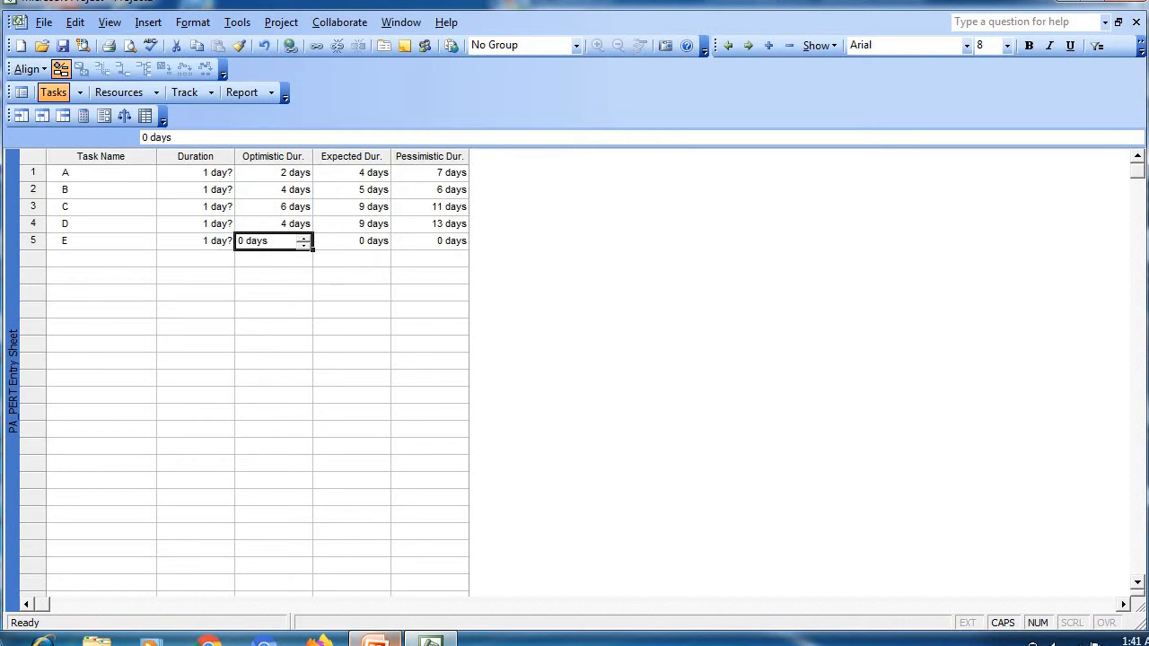
pyautogui.click(376, 641)
pyautogui.click(375, 639)
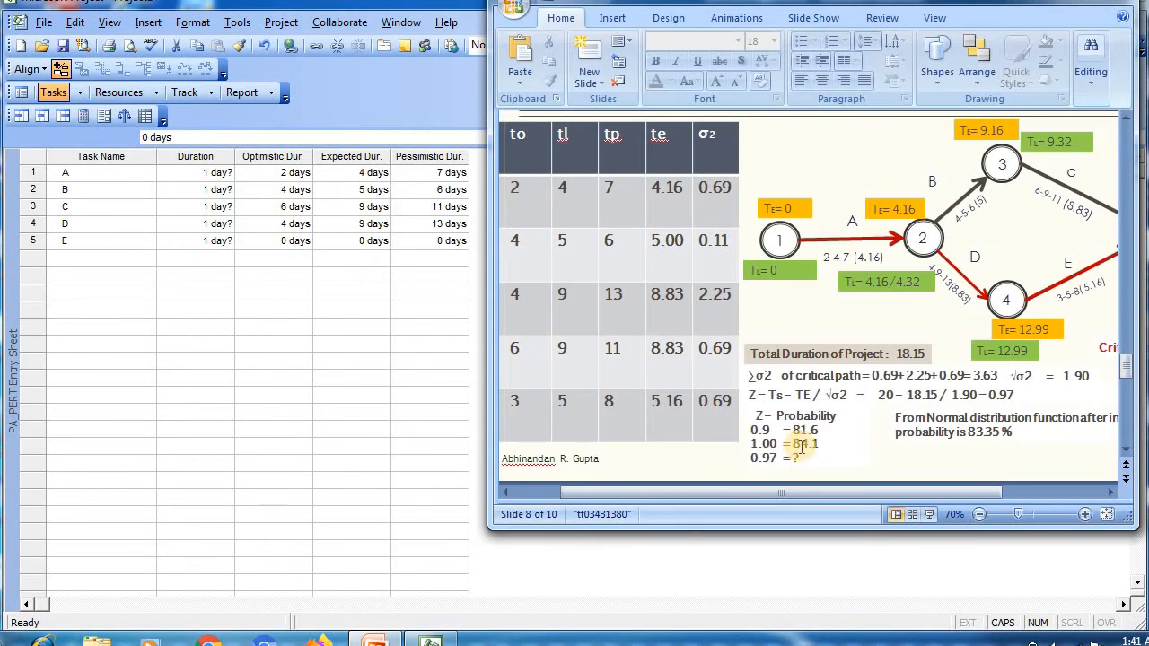
pyautogui.click(1109, 492)
pyautogui.click(1110, 492)
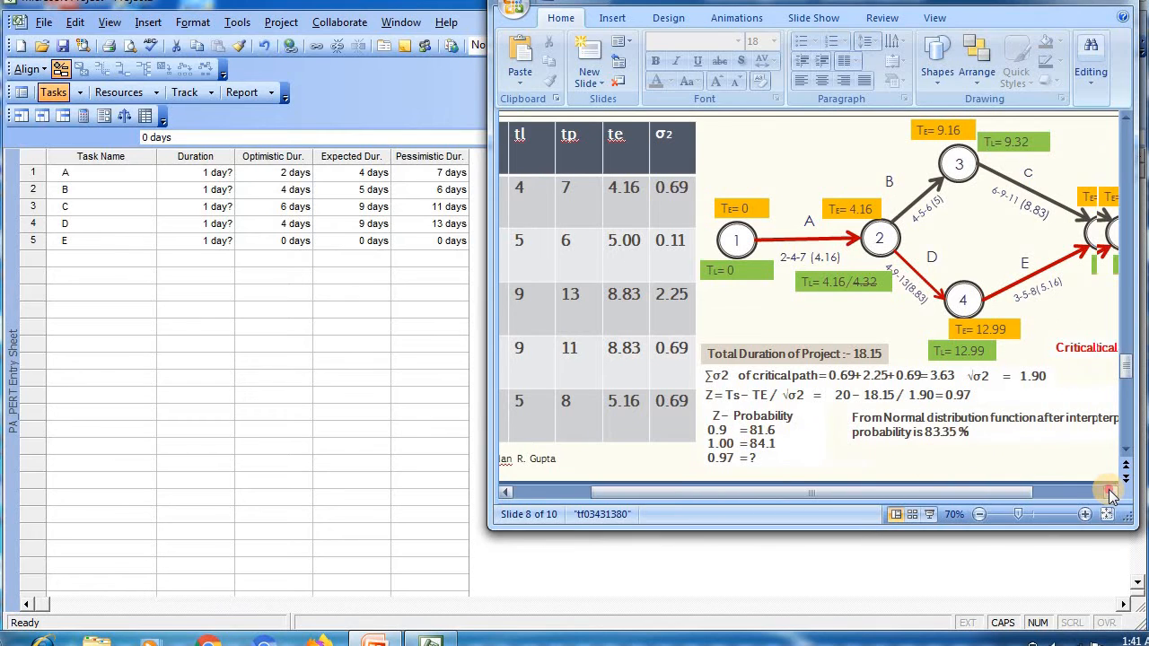
pyautogui.click(1109, 492)
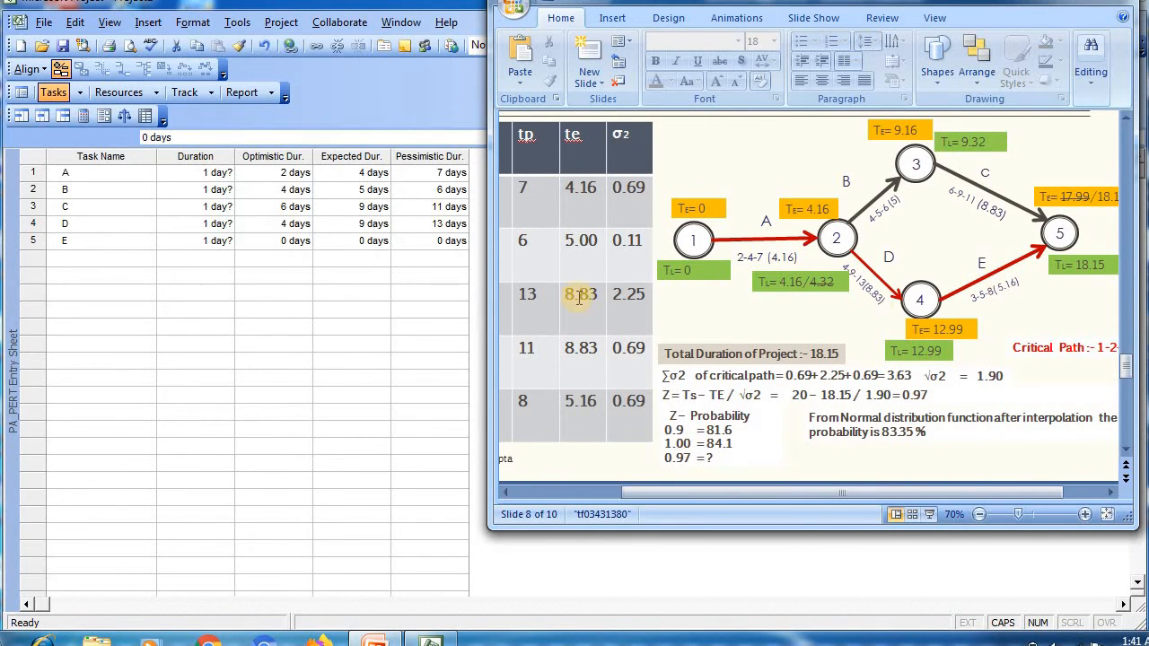
pyautogui.click(295, 242)
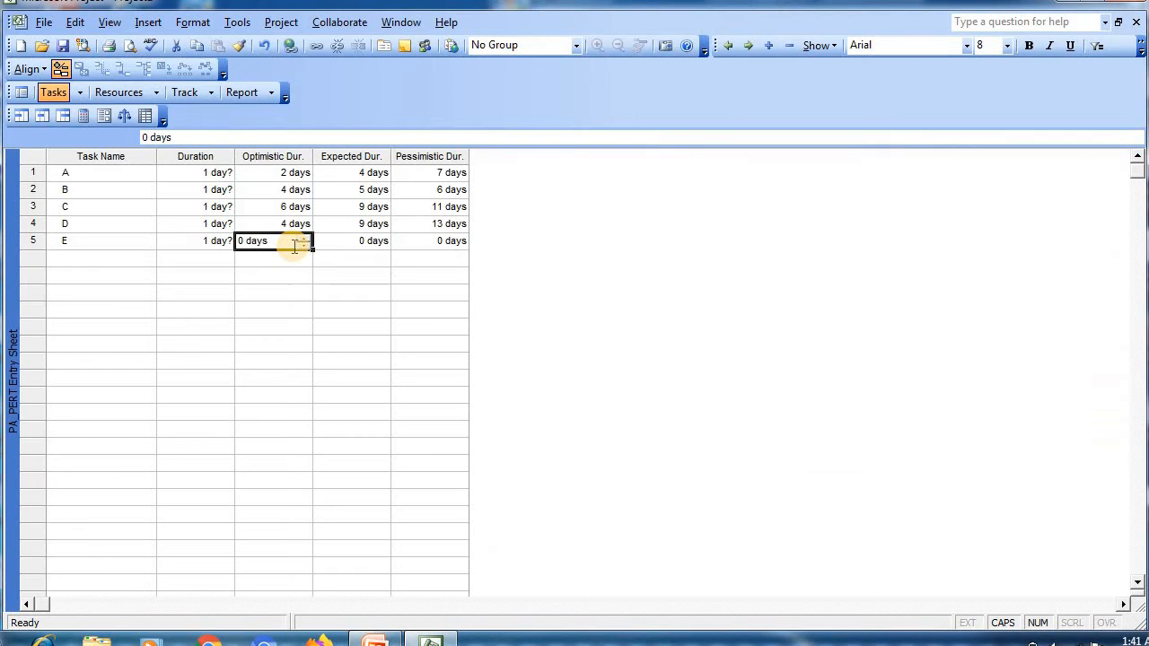
pyautogui.write('3')
pyautogui.click(341, 242)
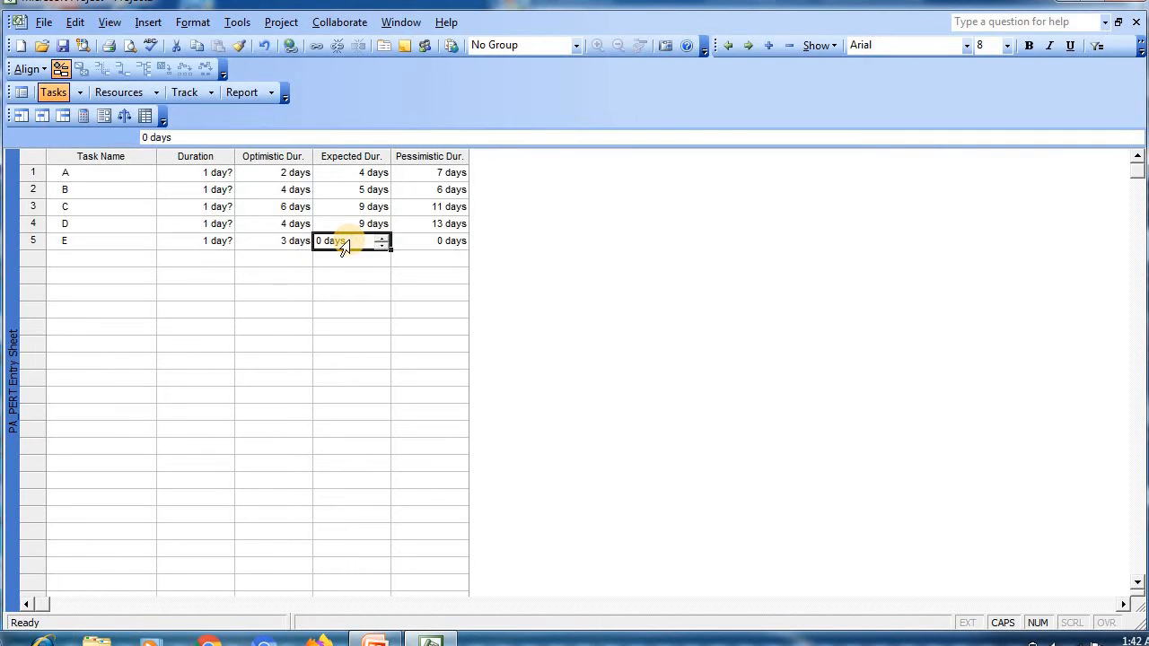
pyautogui.write('5')
pyautogui.click(428, 240)
pyautogui.write('8')
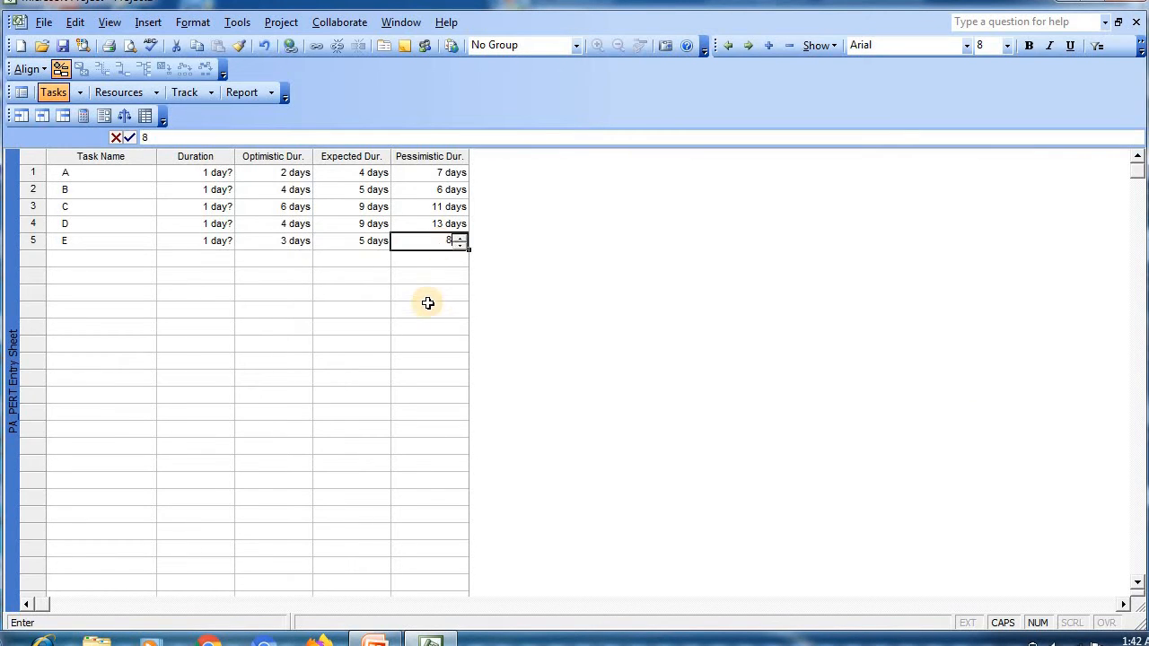
pyautogui.click(429, 303)
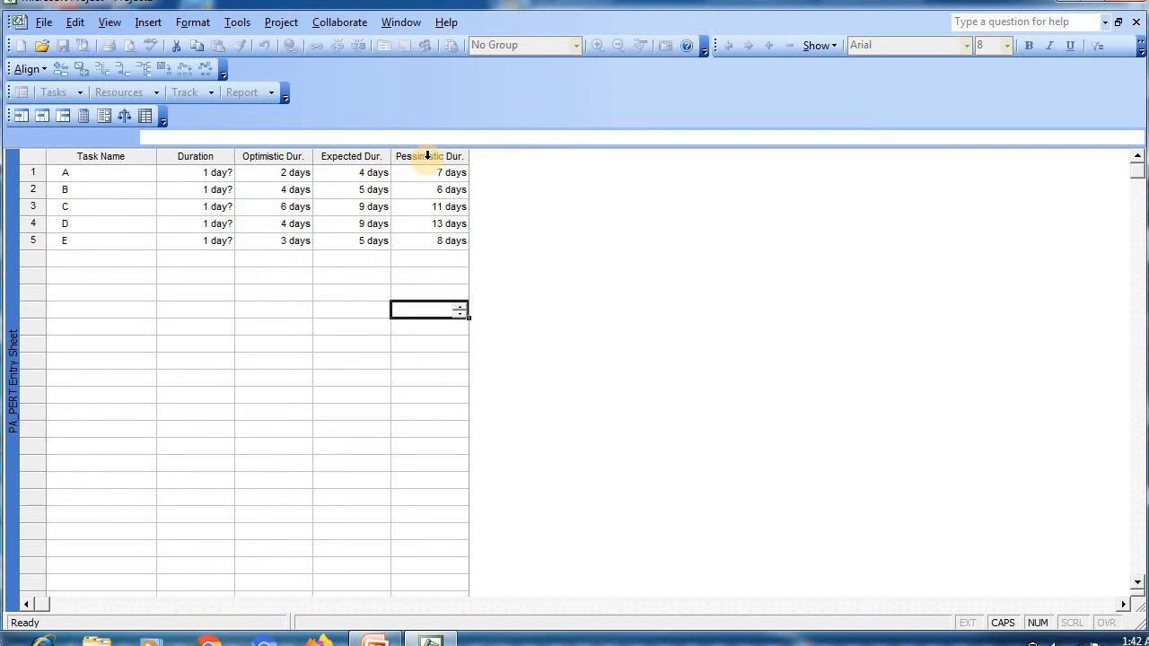
# - Review the PERT weights against the PowerPoint slide and accept optimistic 1, expected 4 and pessimistic 1
pyautogui.click(123, 120)
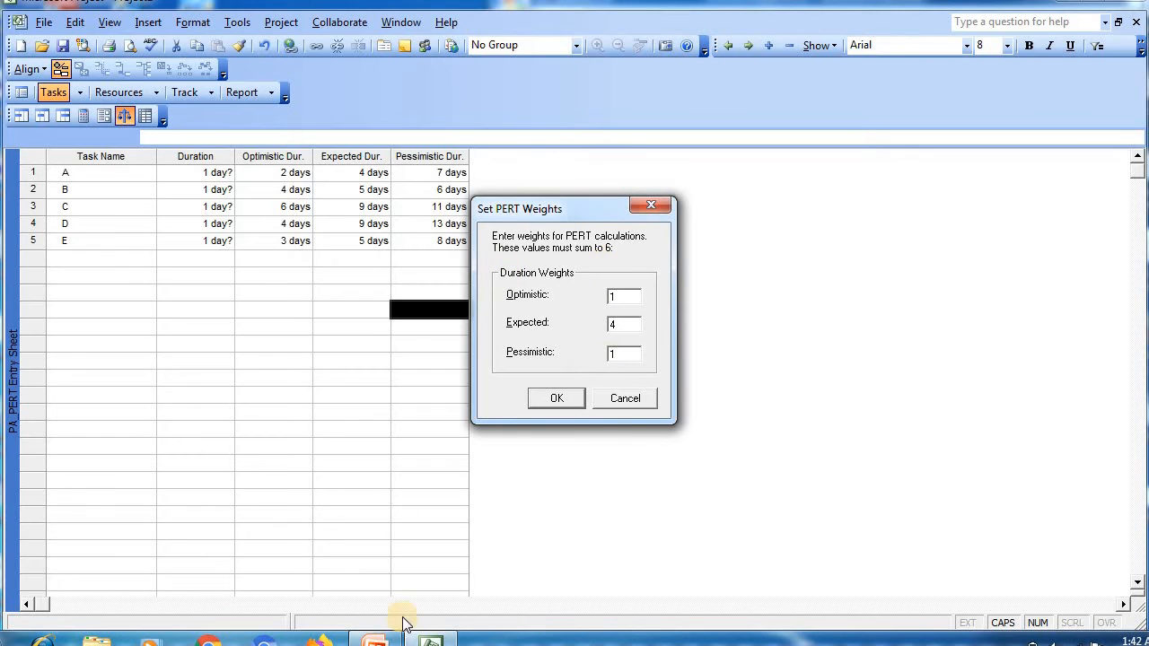
pyautogui.click(375, 640)
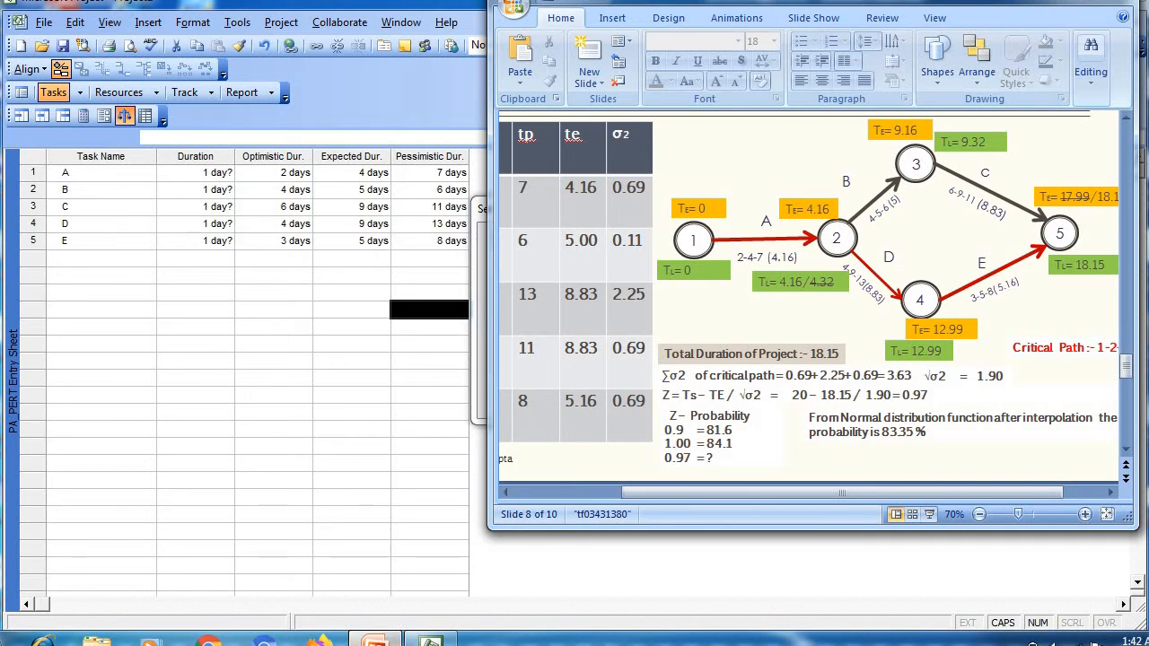
pyautogui.click(359, 553)
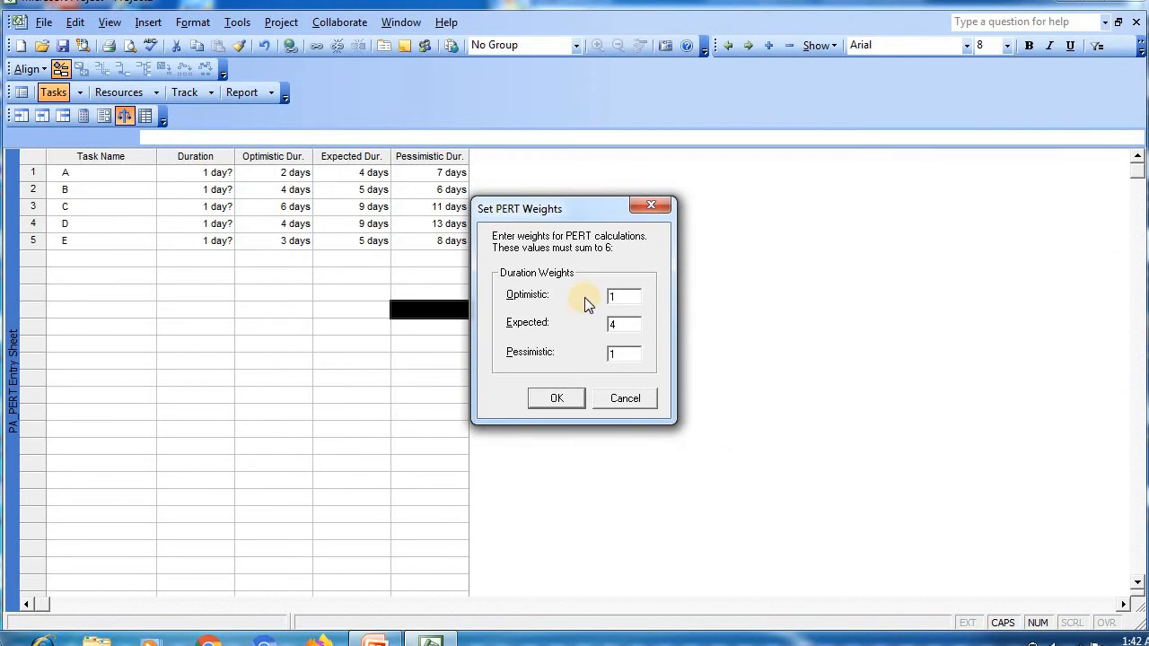
pyautogui.click(565, 400)
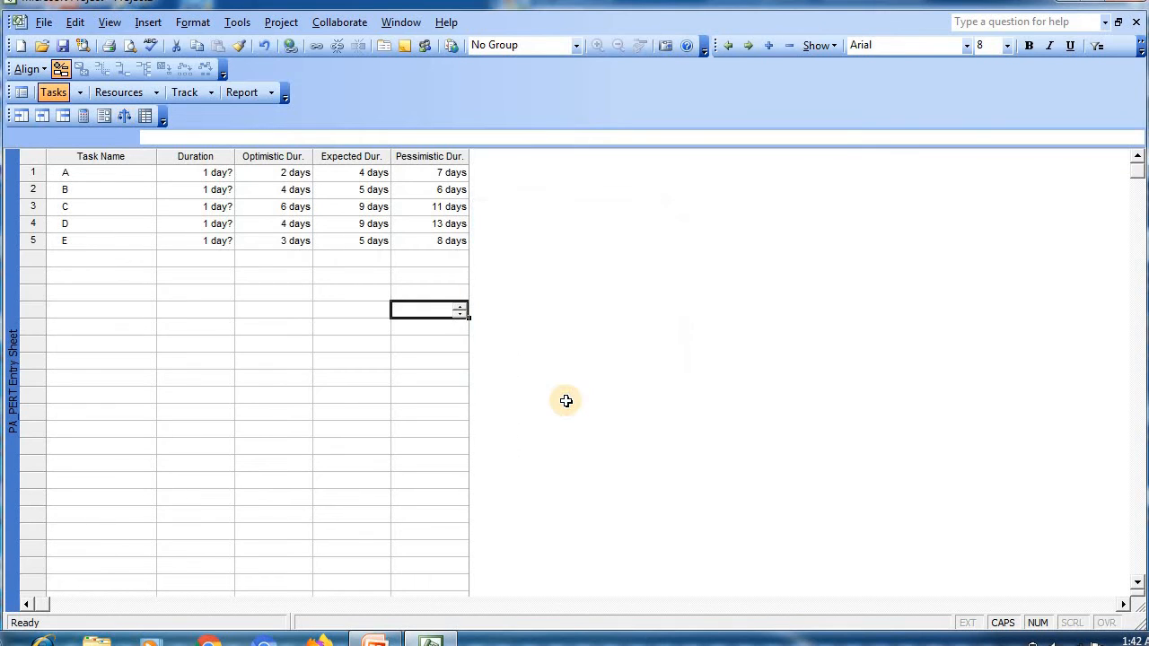
# - View the PERT Entry form without entering values, and check the expected times on the PowerPoint slide
pyautogui.click(105, 116)
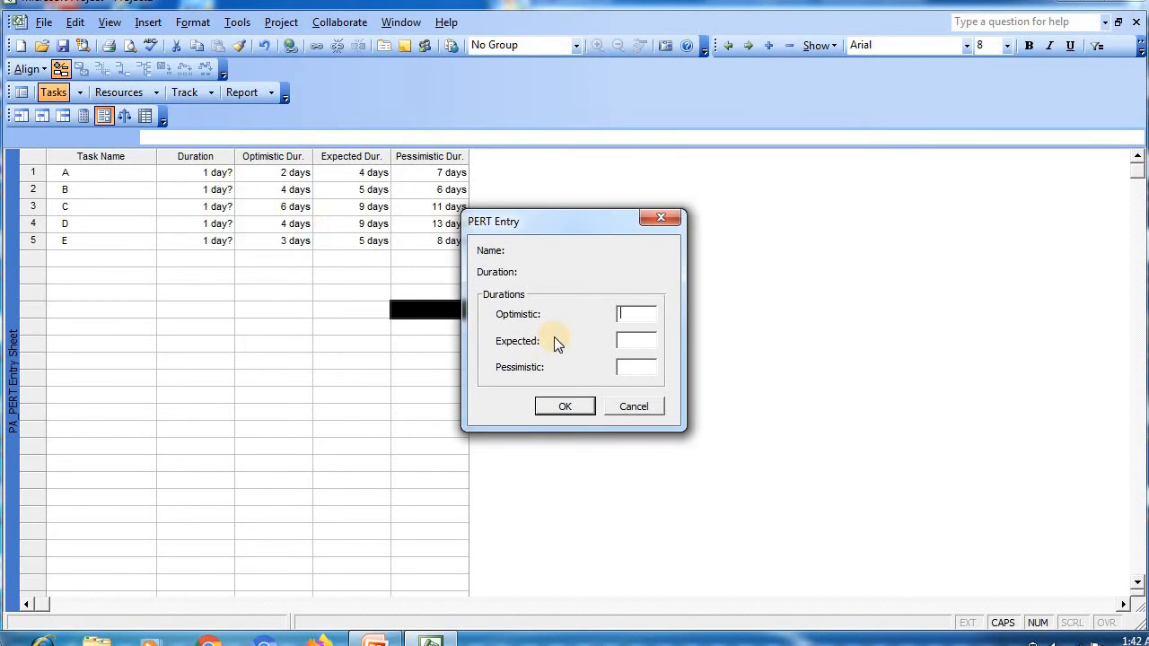
pyautogui.click(659, 219)
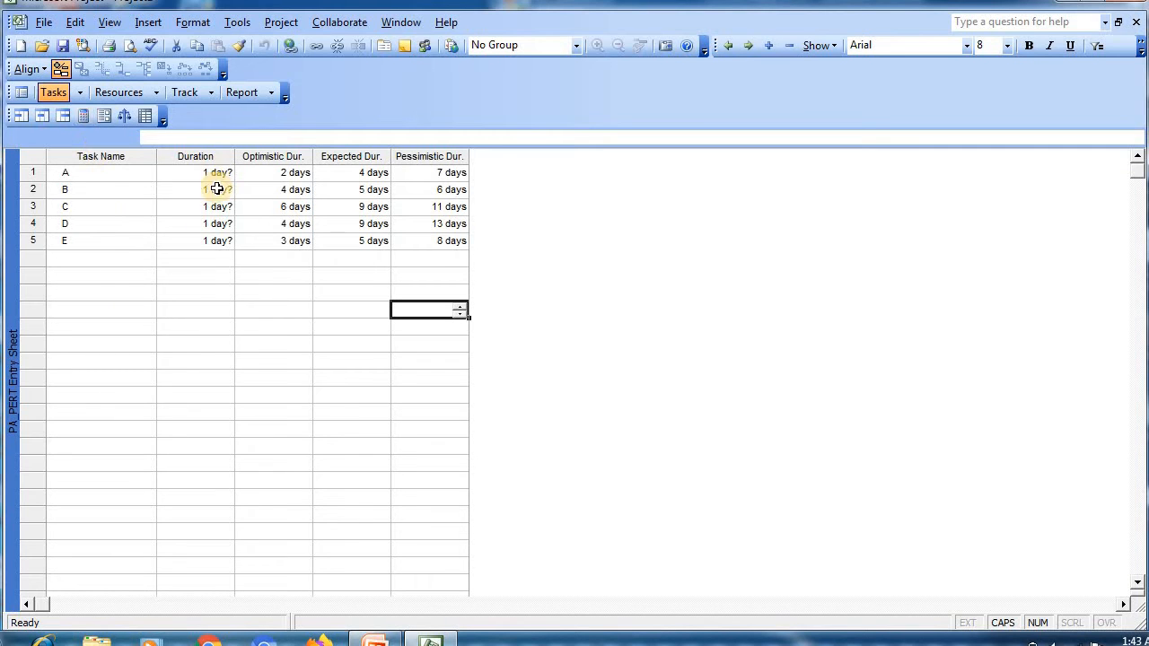
pyautogui.click(377, 640)
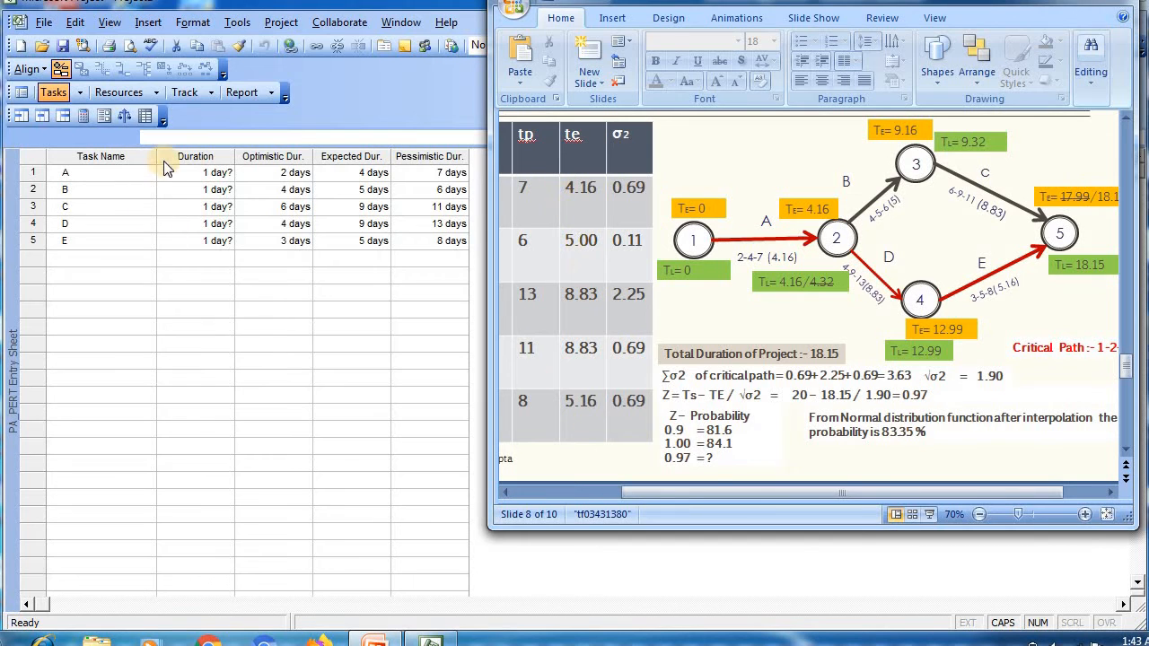
pyautogui.click(218, 325)
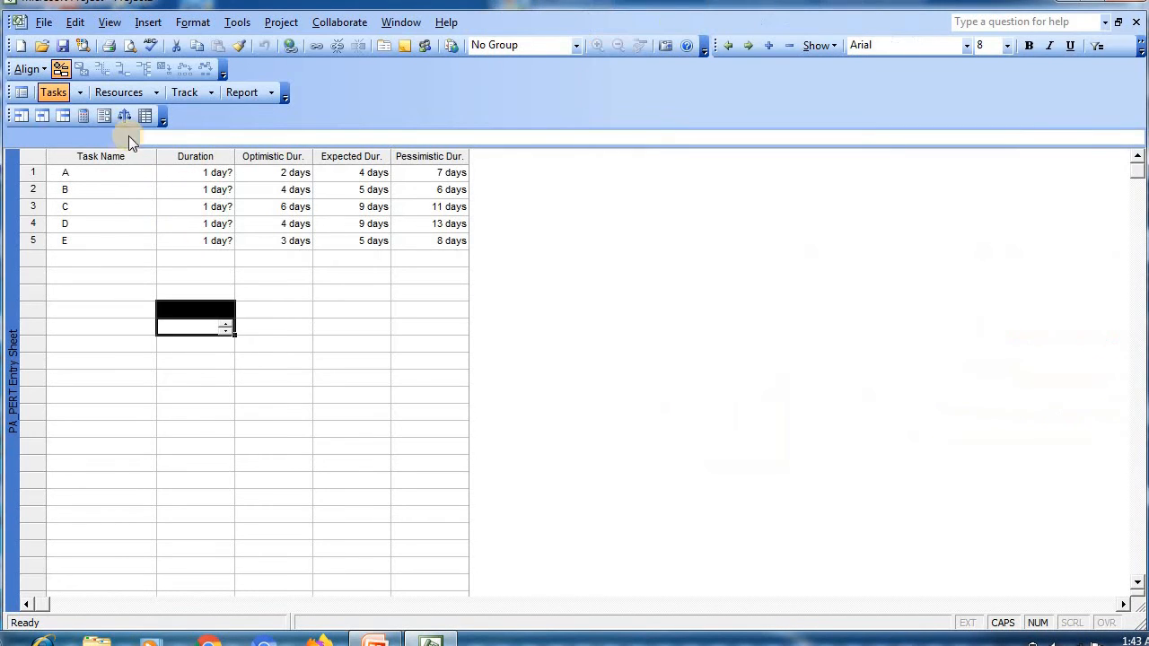
# - Calculate the PERT durations for tasks A to E and compare them with the te values on the PowerPoint slide
pyautogui.click(82, 116)
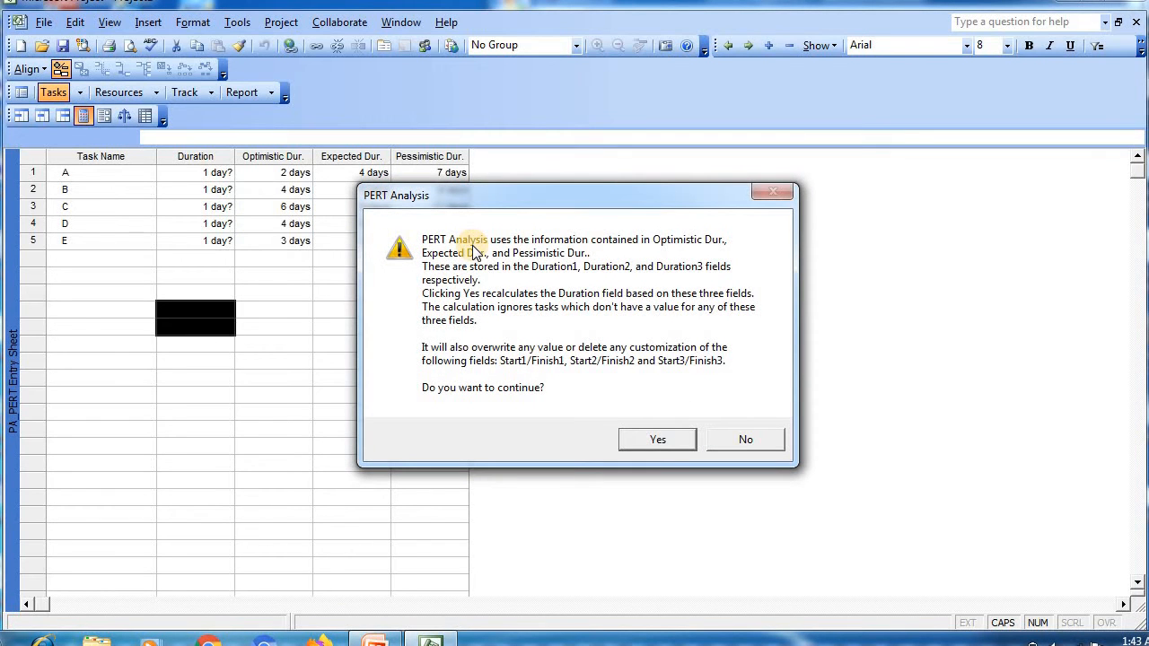
pyautogui.moveTo(542, 194); pyautogui.dragTo(701, 219)
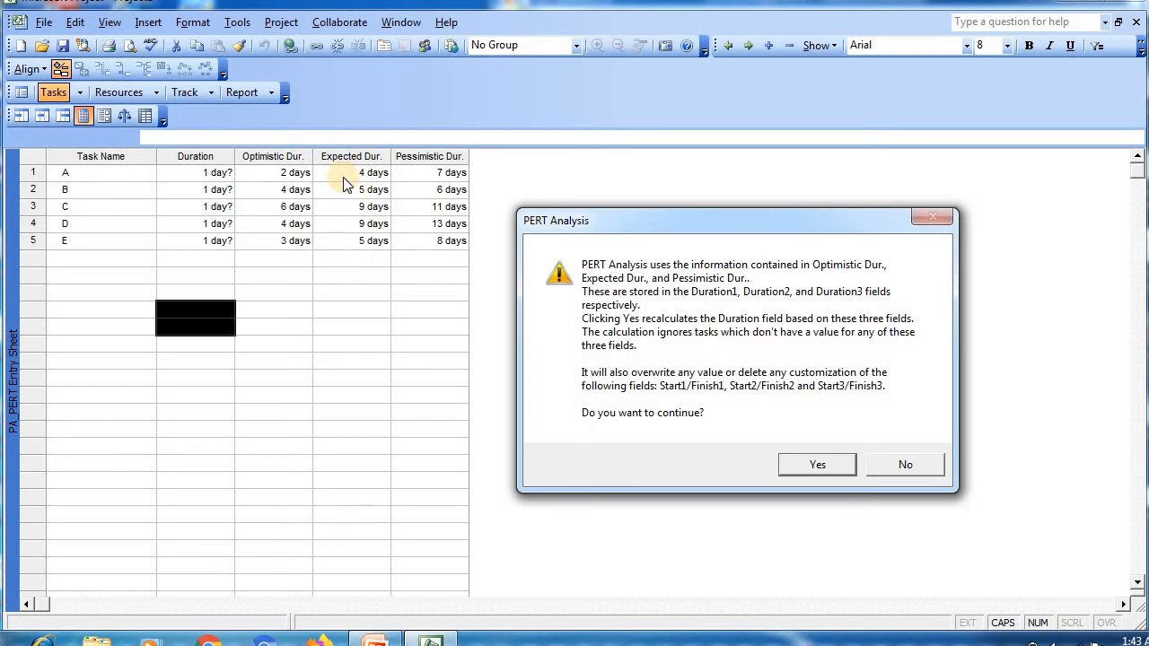
pyautogui.click(810, 463)
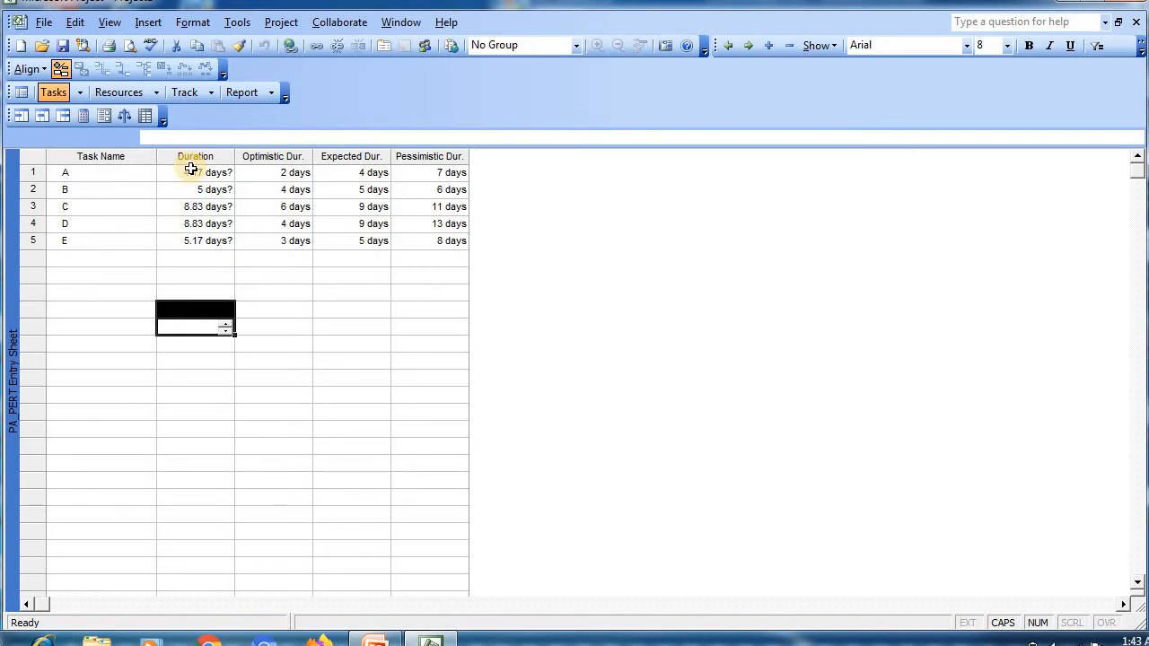
pyautogui.moveTo(375, 639)
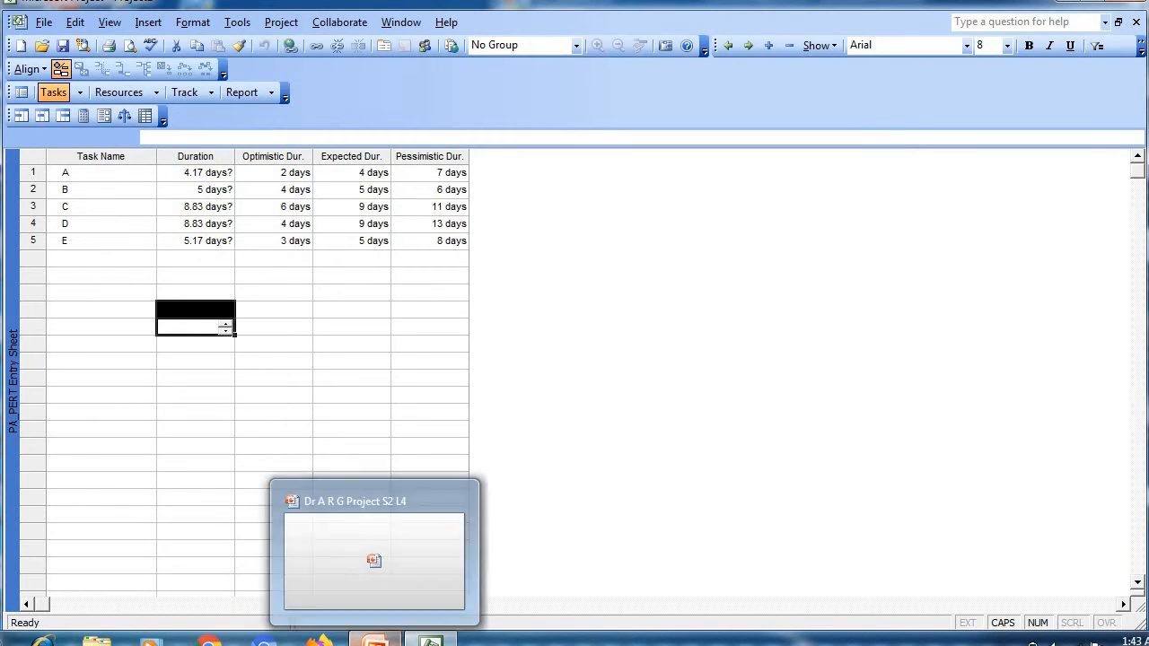
pyautogui.click(372, 565)
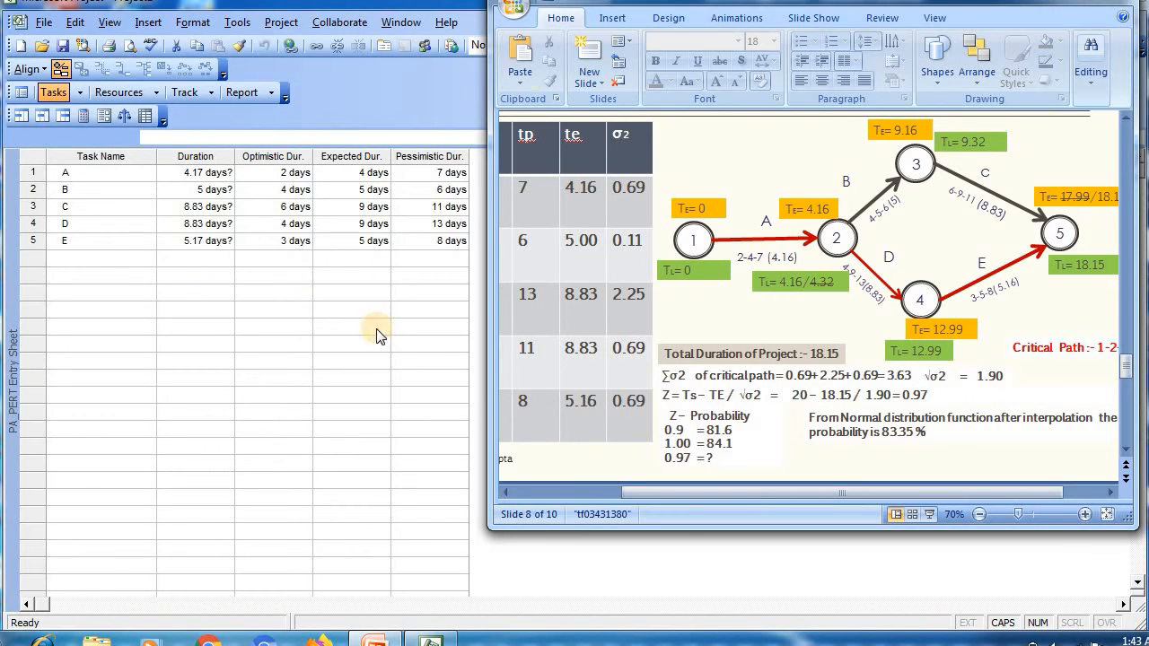
pyautogui.click(365, 102)
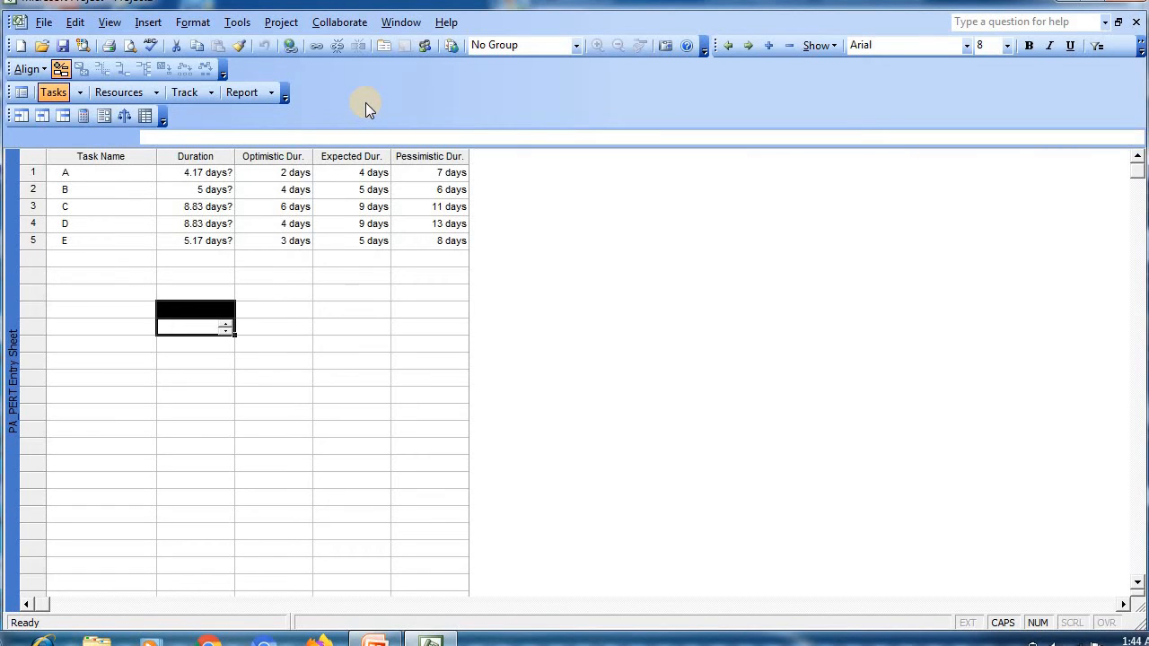
# - Switch to the Gantt Chart view and widen the Duration column to fit its values
pyautogui.click(109, 24)
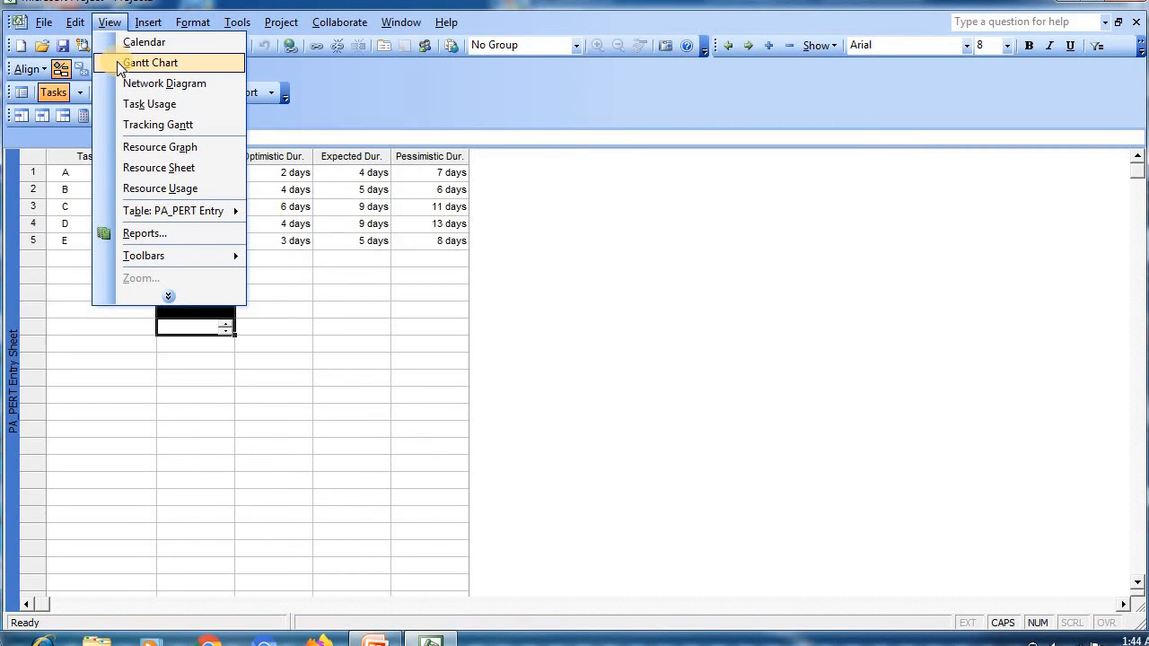
pyautogui.click(144, 62)
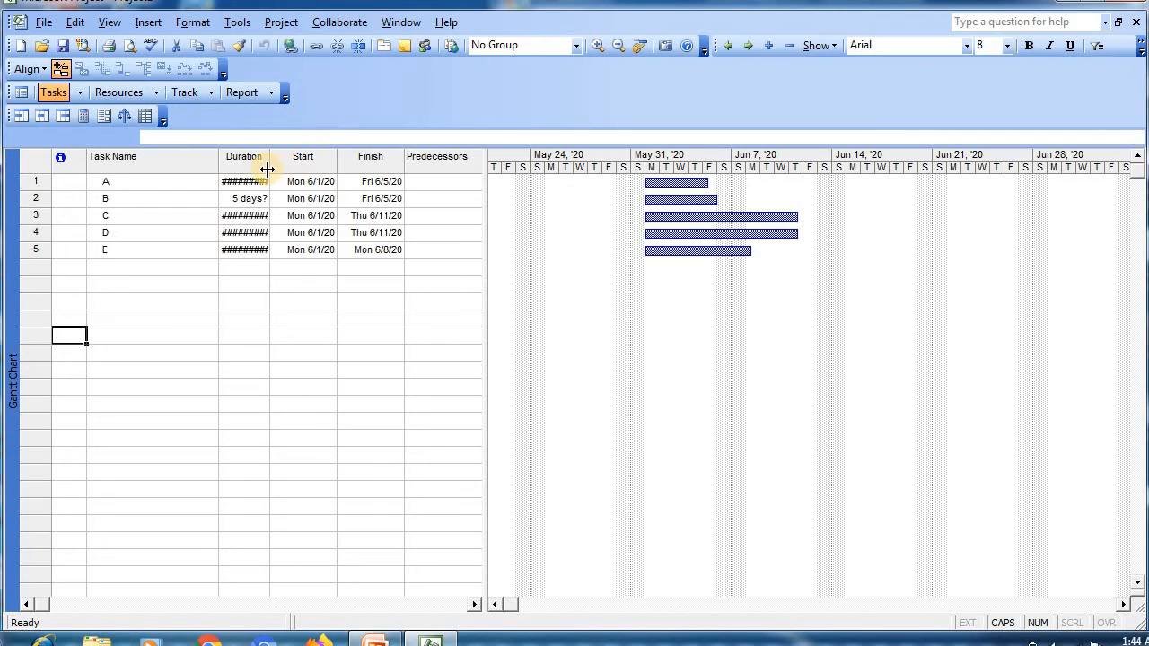
pyautogui.moveTo(269, 167); pyautogui.dragTo(274, 165)
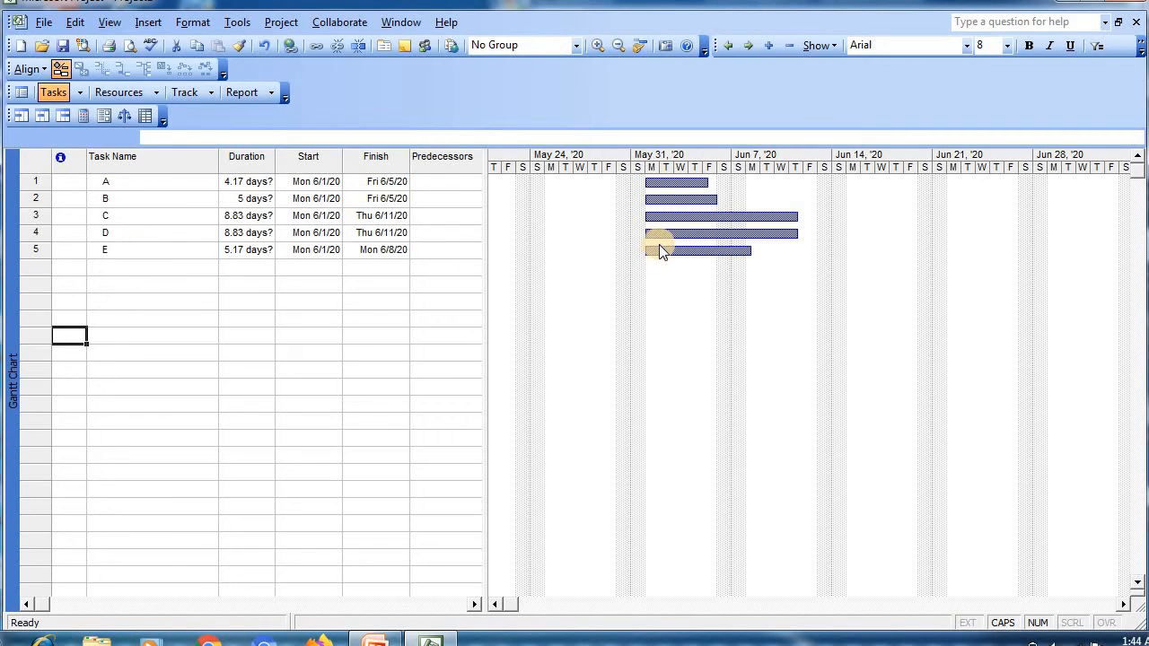
# - Check the PowerPoint network and set the predecessor of tasks B and C to 1
pyautogui.click(392, 640)
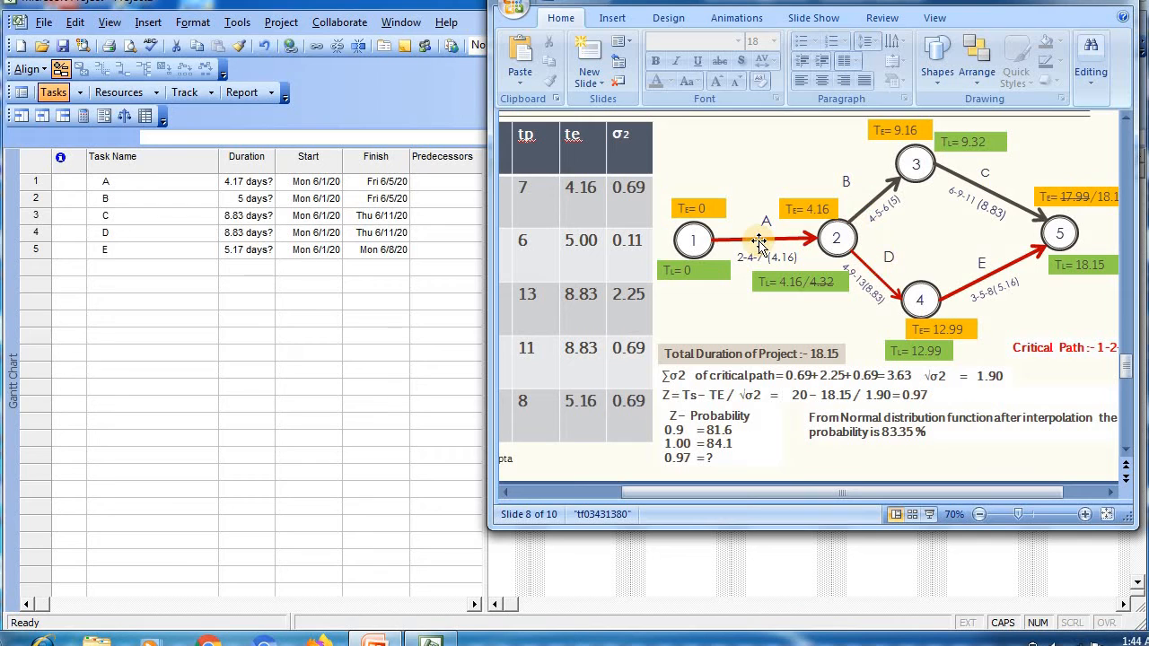
pyautogui.click(437, 197)
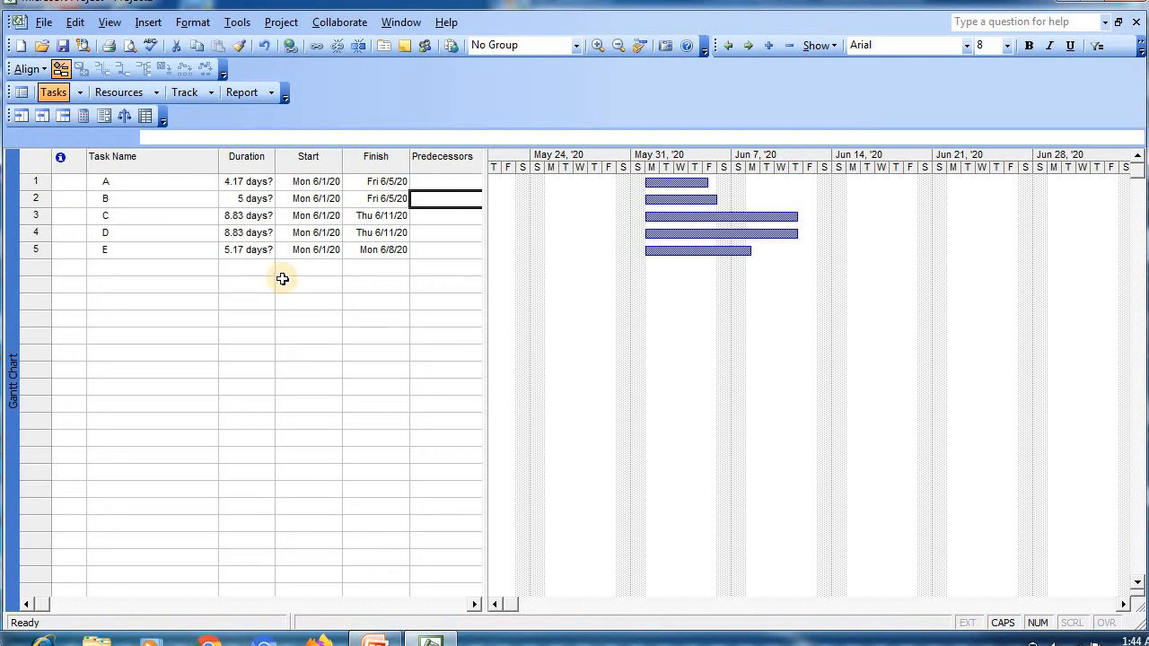
pyautogui.write('1')
pyautogui.press('Return')
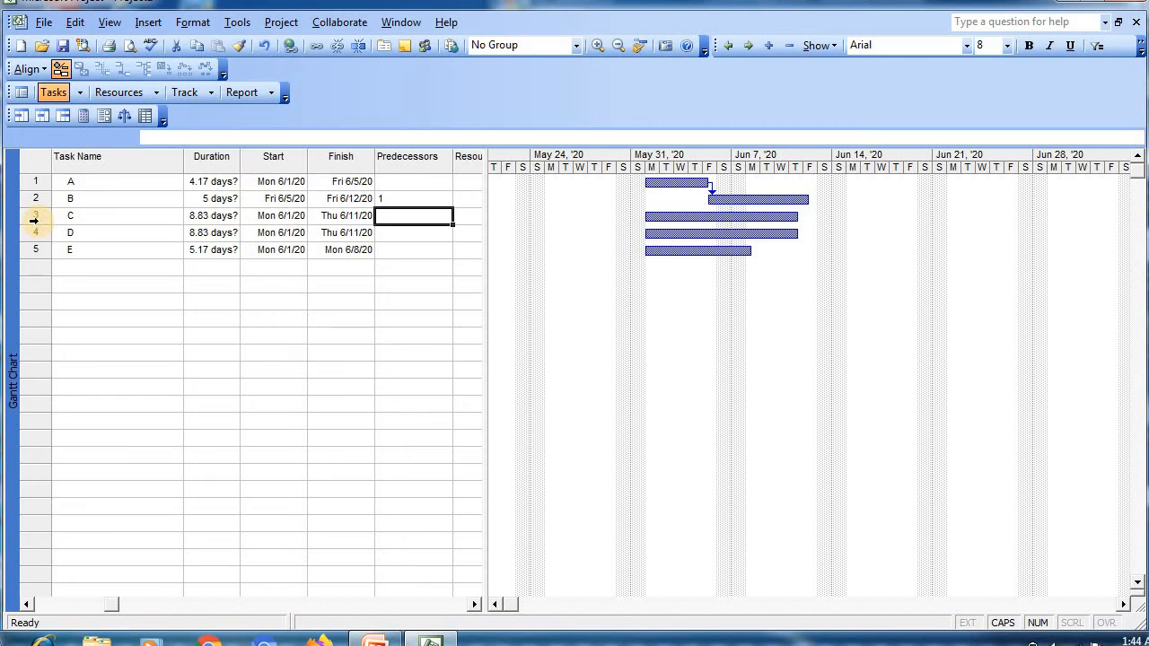
pyautogui.write('1')
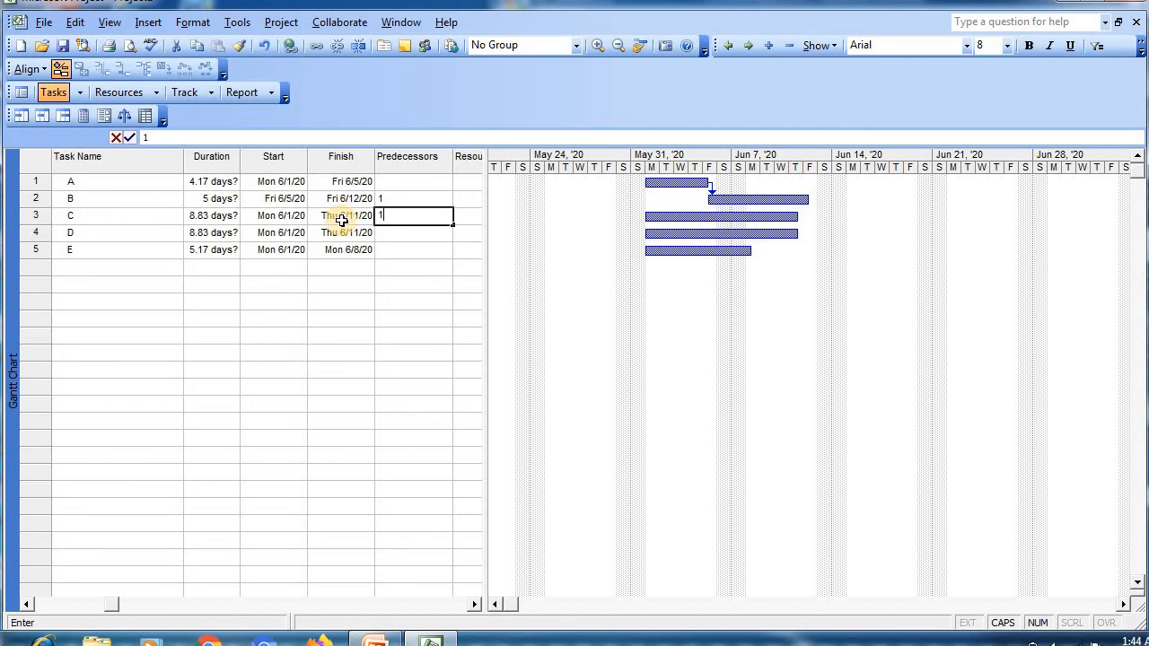
pyautogui.click(410, 234)
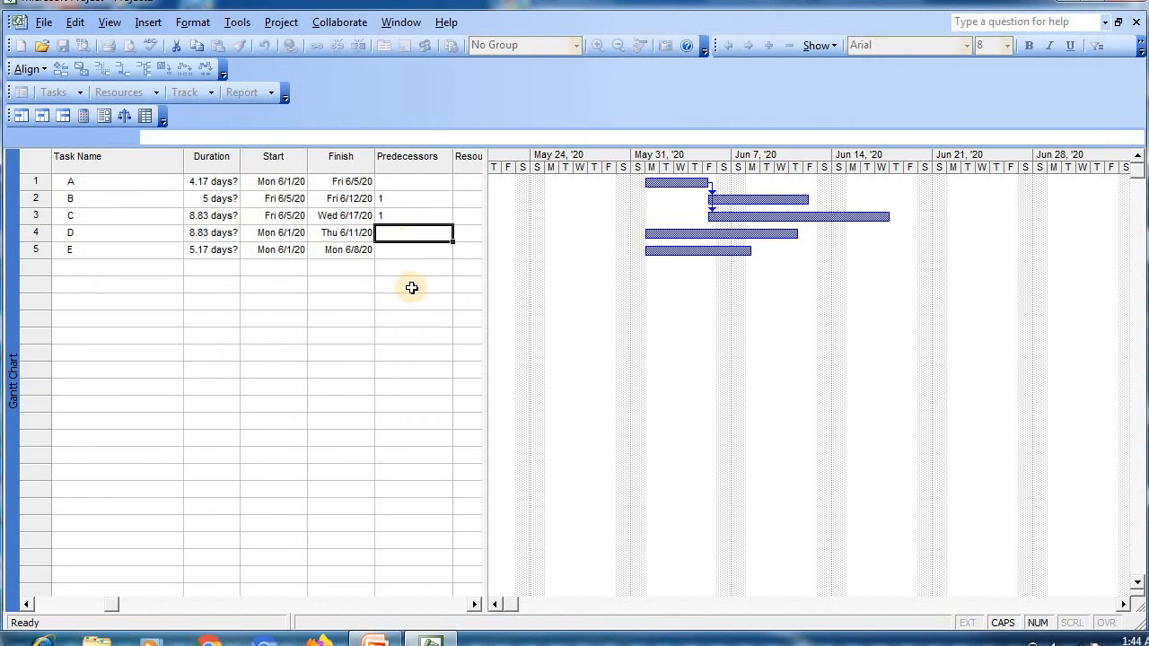
# - Check activity D on the PowerPoint network and set task D's predecessor to 1
pyautogui.click(376, 641)
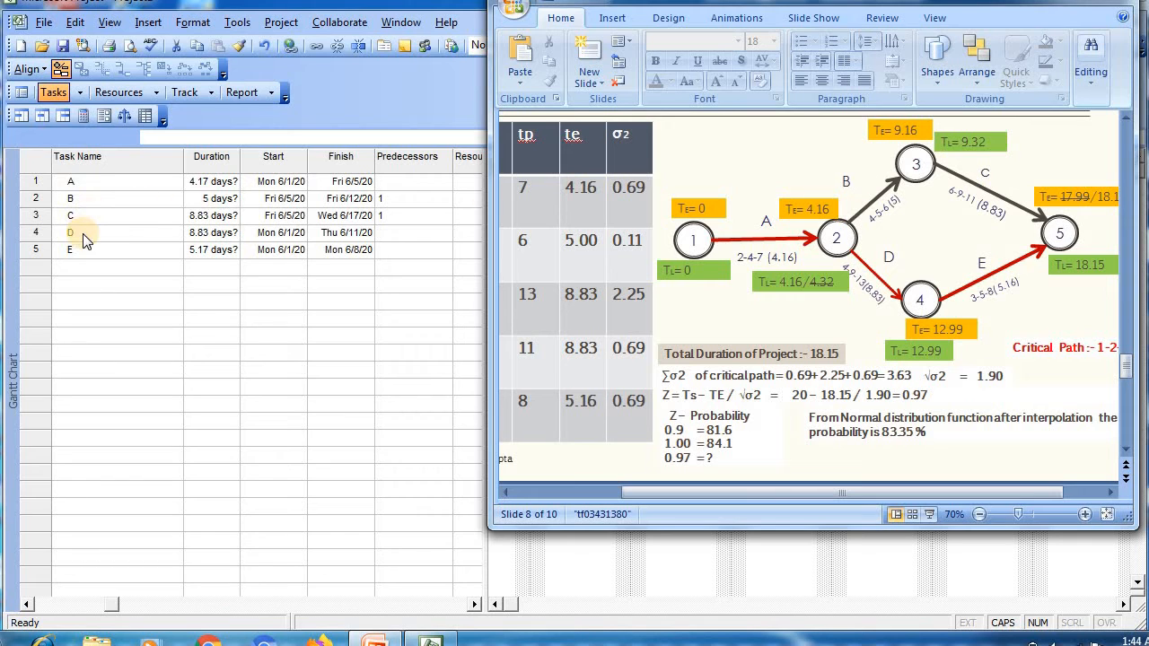
pyautogui.click(402, 236)
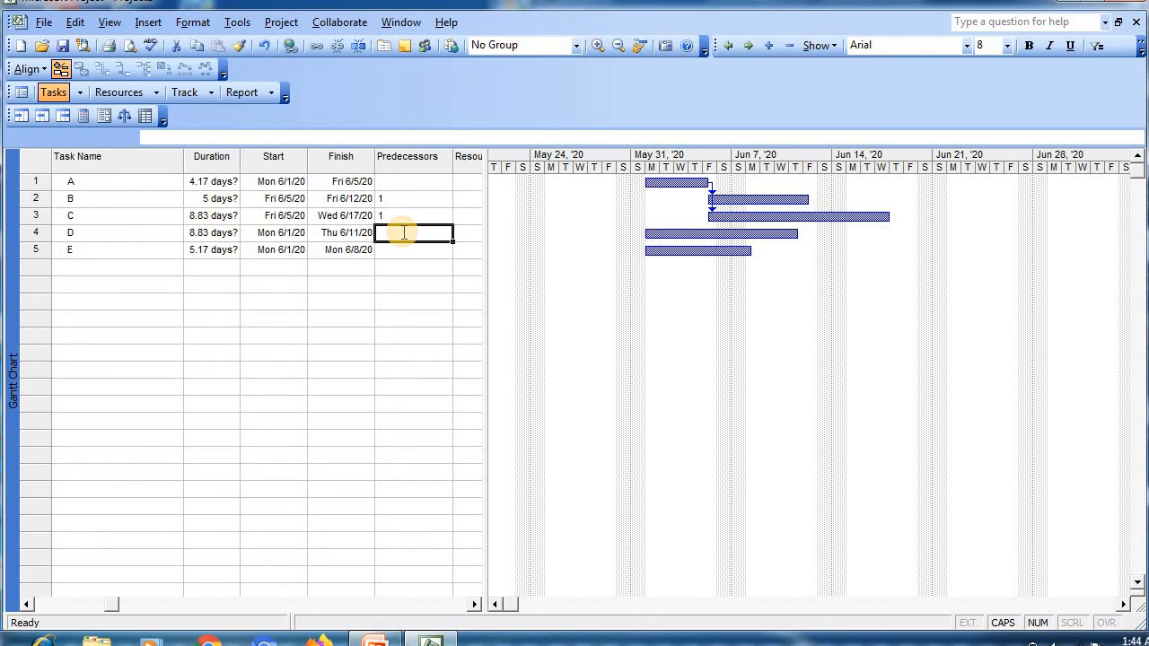
pyautogui.write('1')
pyautogui.press('Return')
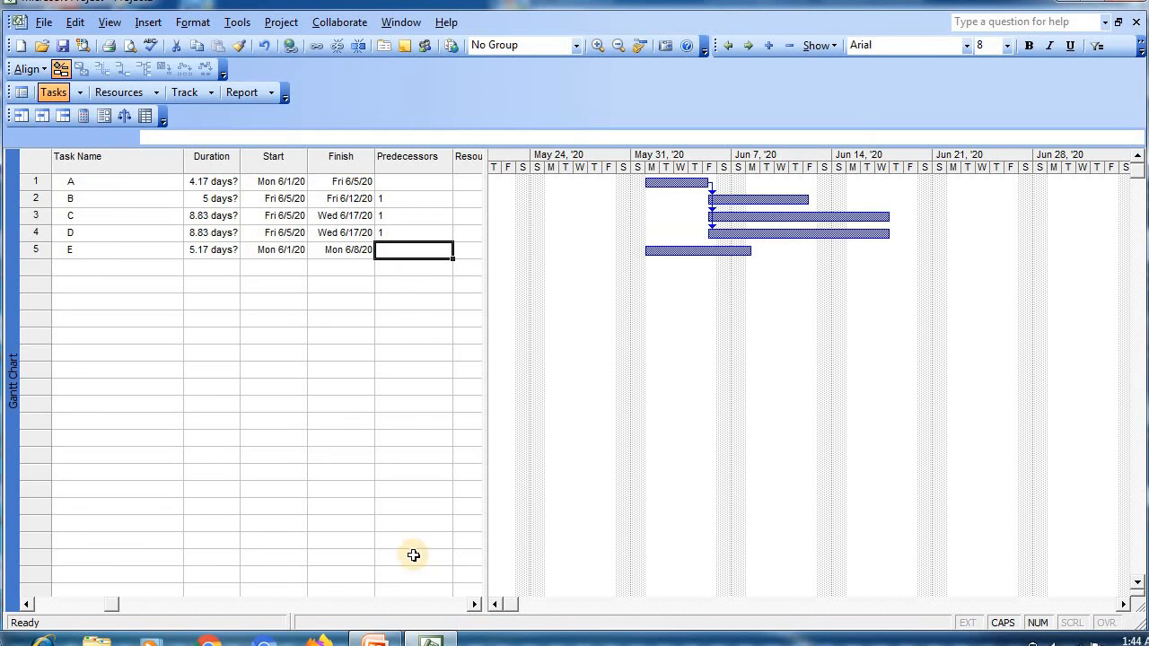
# - Recheck activity C on the PowerPoint network and change task C's predecessor to 2
pyautogui.click(375, 639)
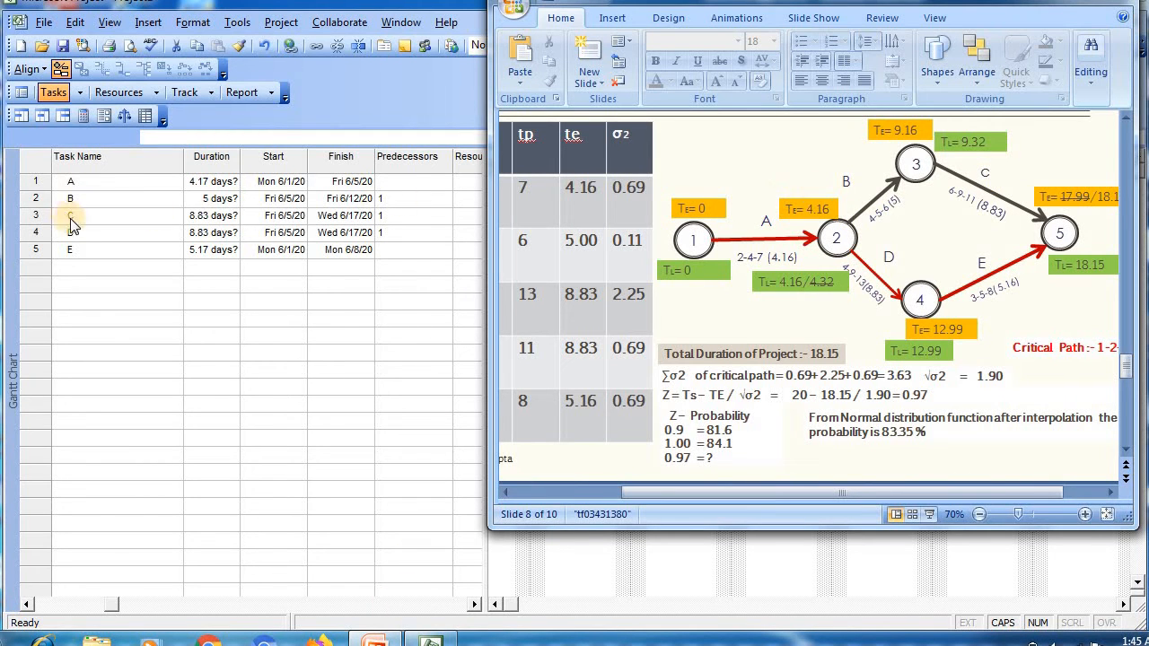
pyautogui.click(392, 216)
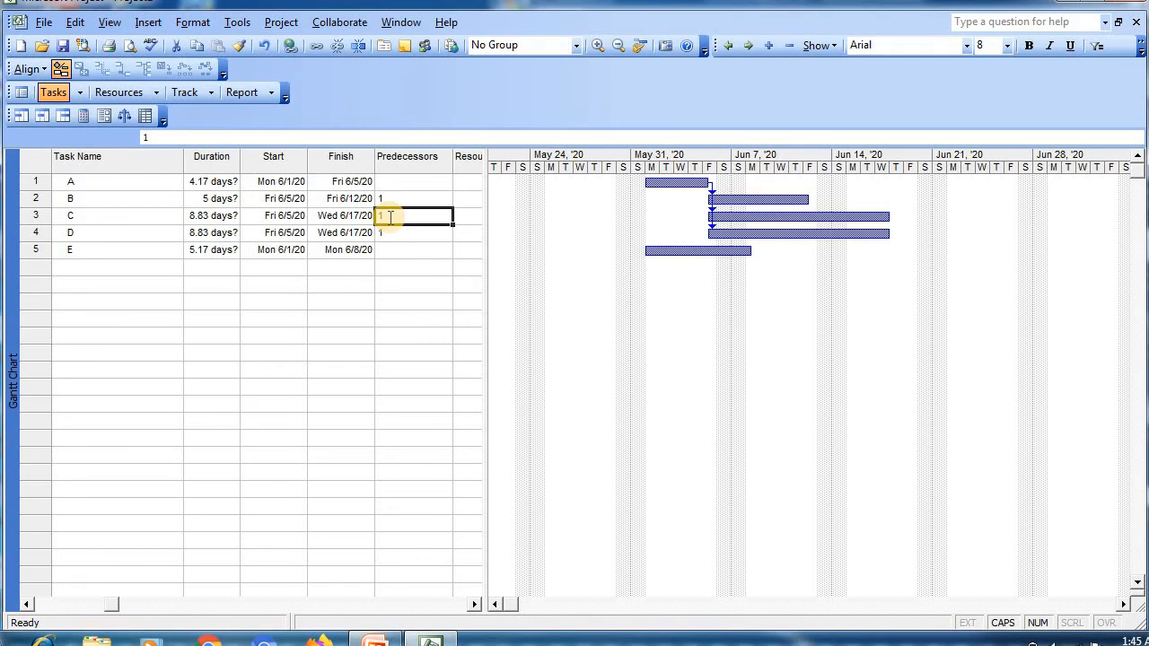
pyautogui.click(392, 217)
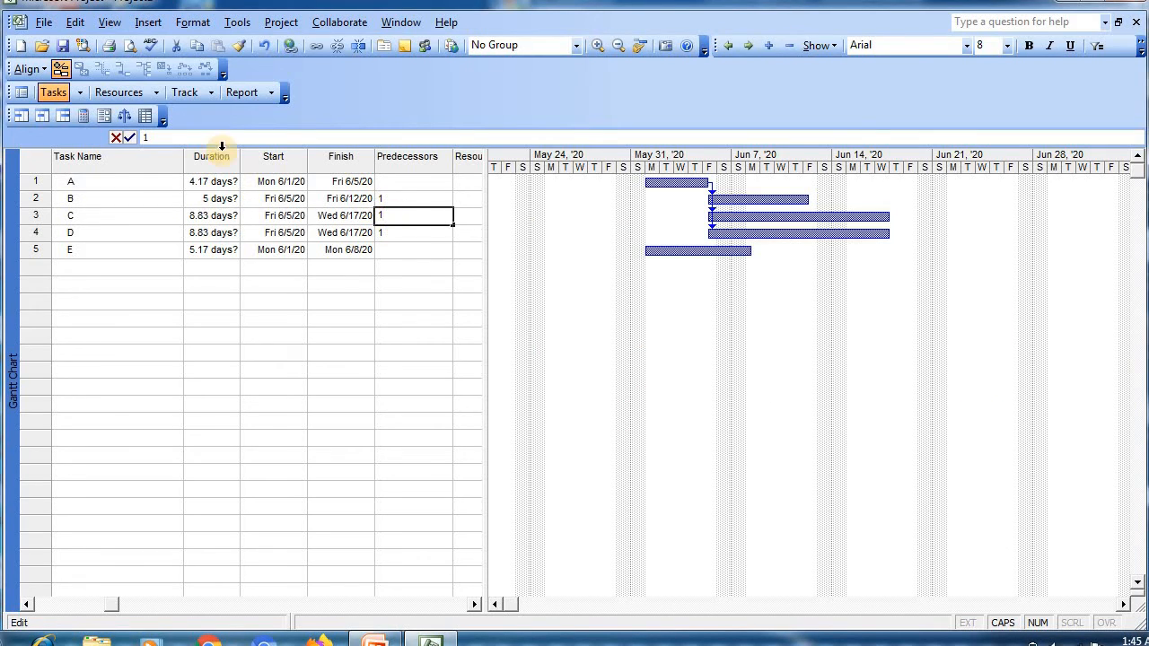
pyautogui.click(146, 138)
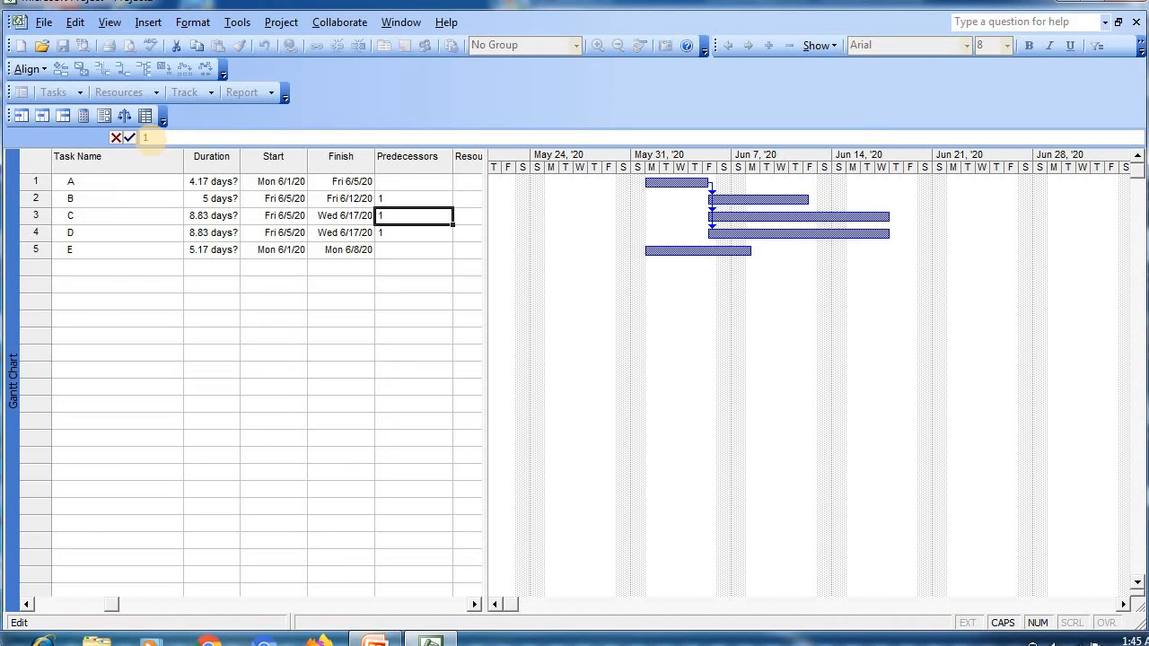
pyautogui.write('2')
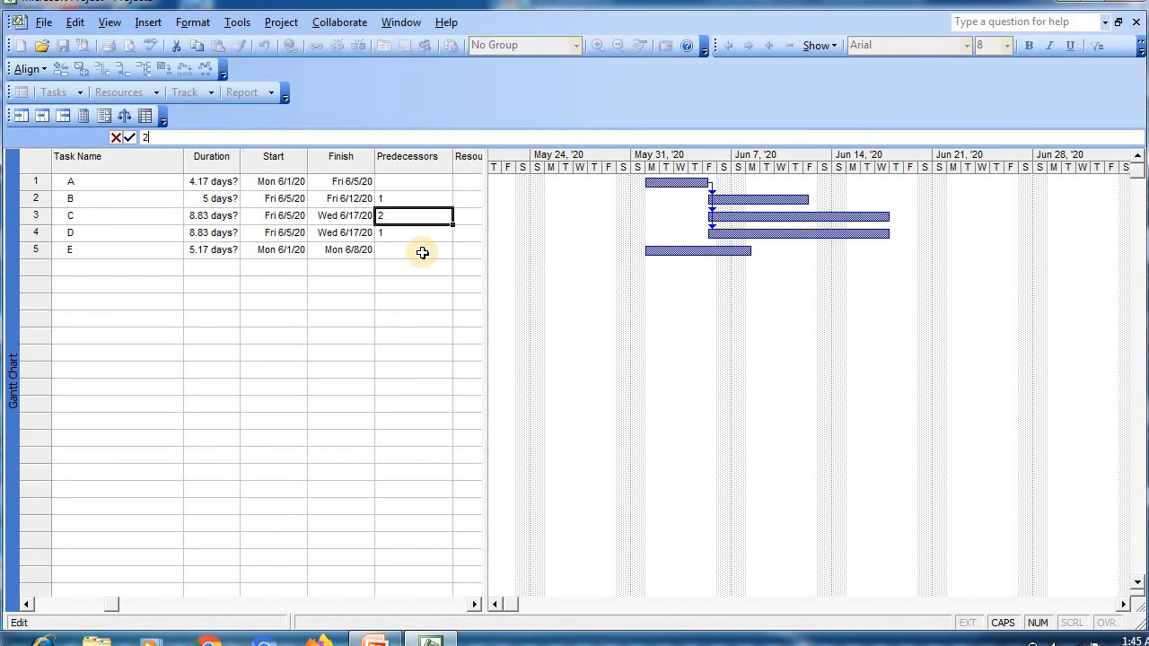
pyautogui.click(384, 250)
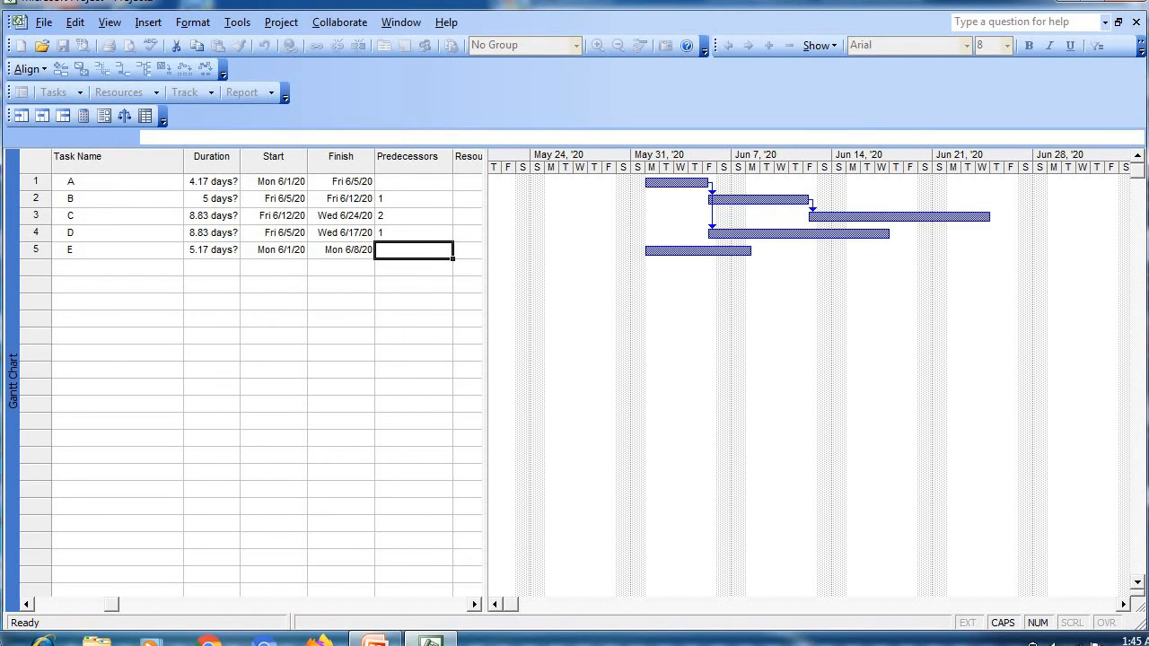
# - Check activity E on the PowerPoint network and set task E's predecessor to 4
pyautogui.click(376, 639)
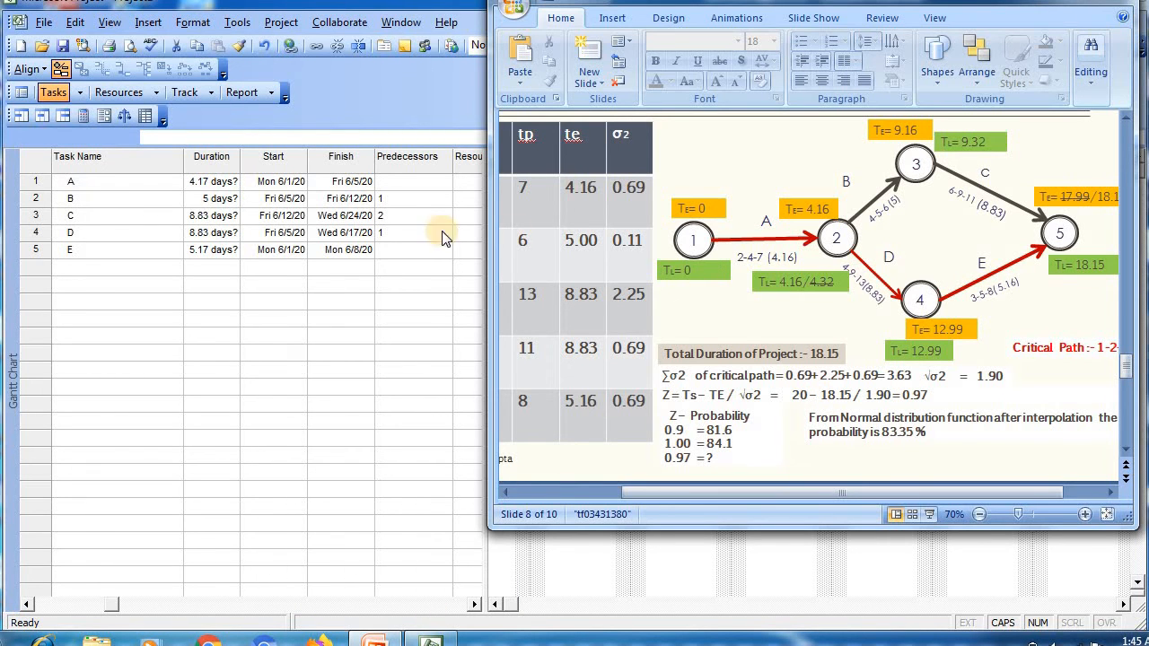
pyautogui.click(384, 249)
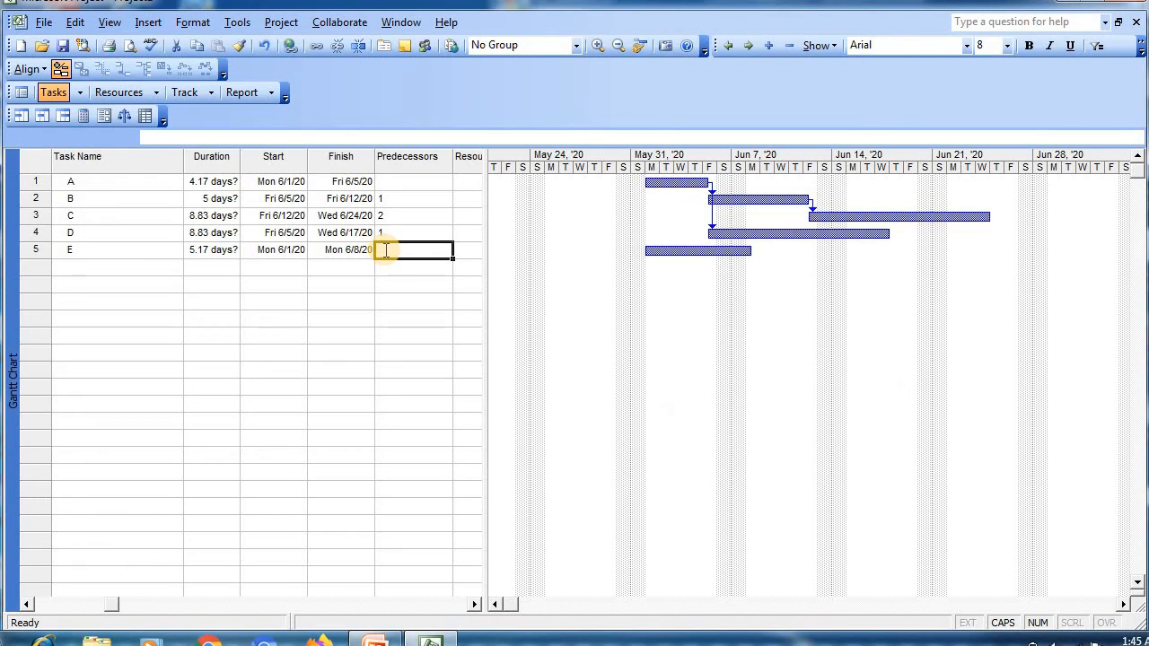
pyautogui.write('4')
pyautogui.click(439, 302)
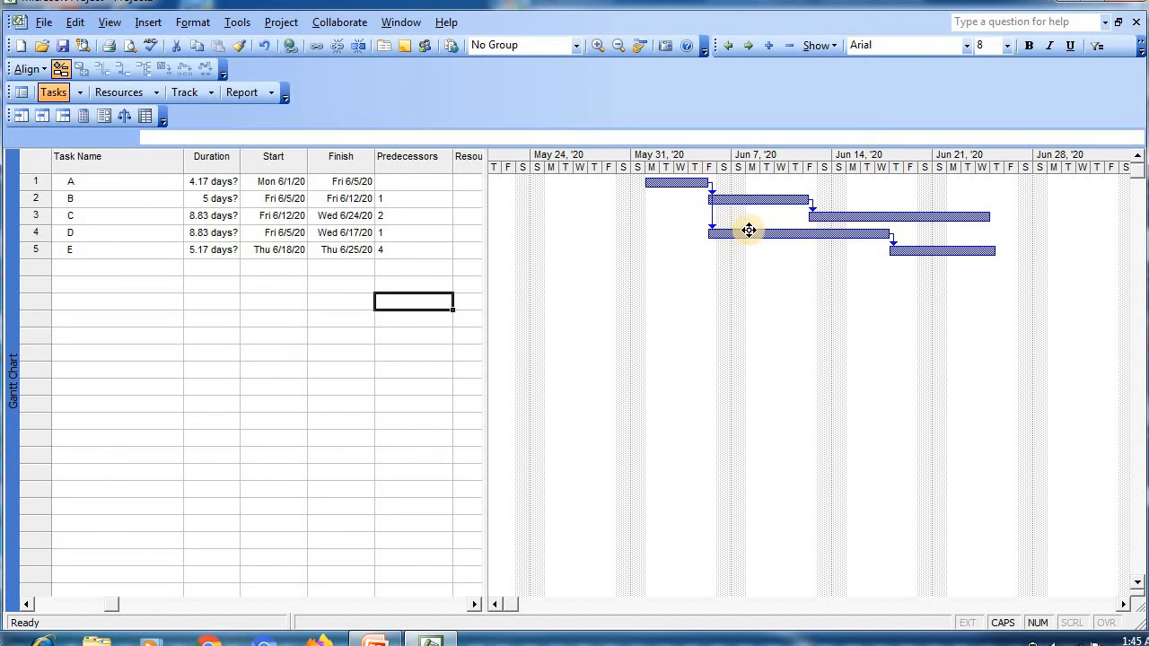
# - Insert a new task above task A and name it PERT EXAMPLE
pyautogui.moveTo(1001, 253)
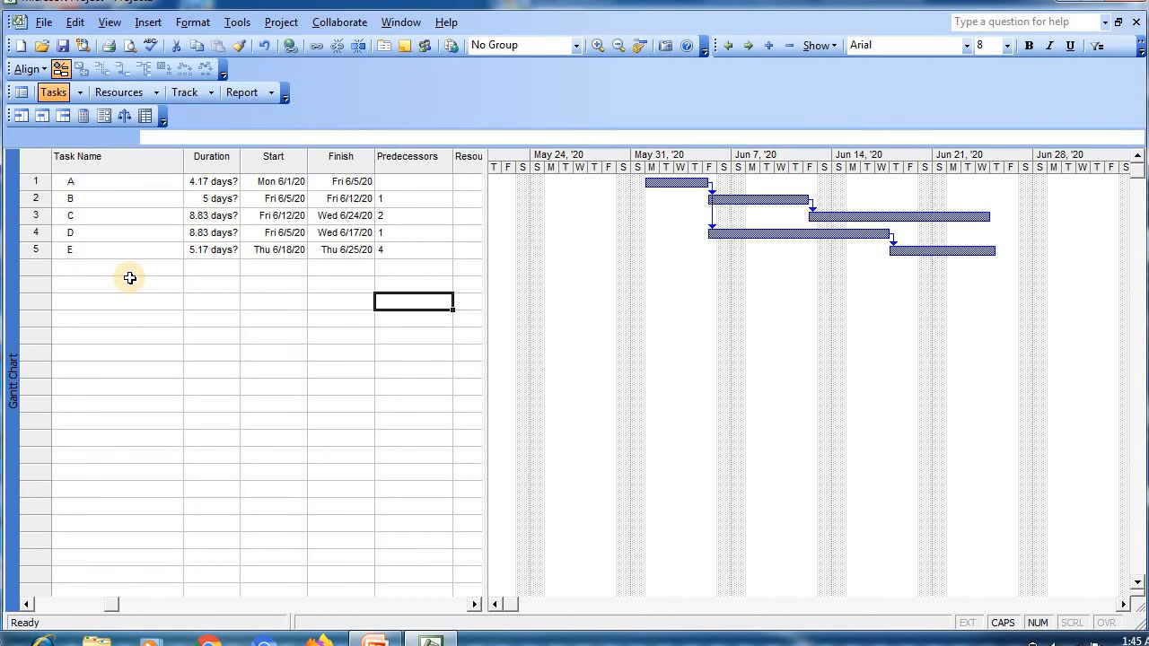
pyautogui.rightClick(18, 181)
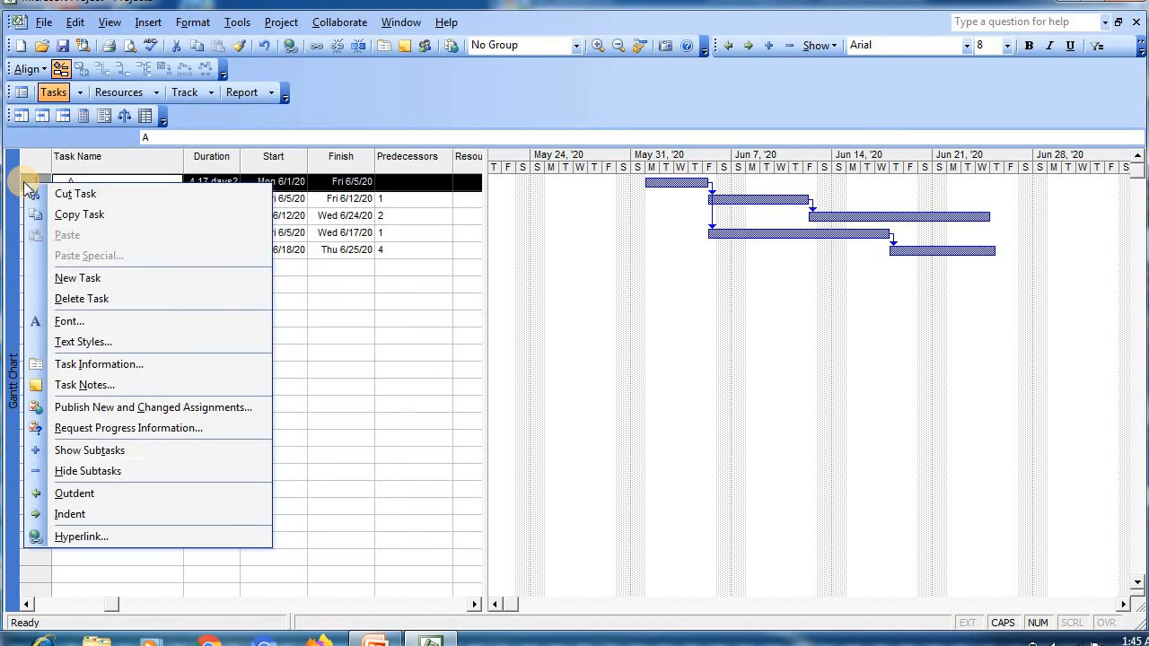
pyautogui.click(74, 279)
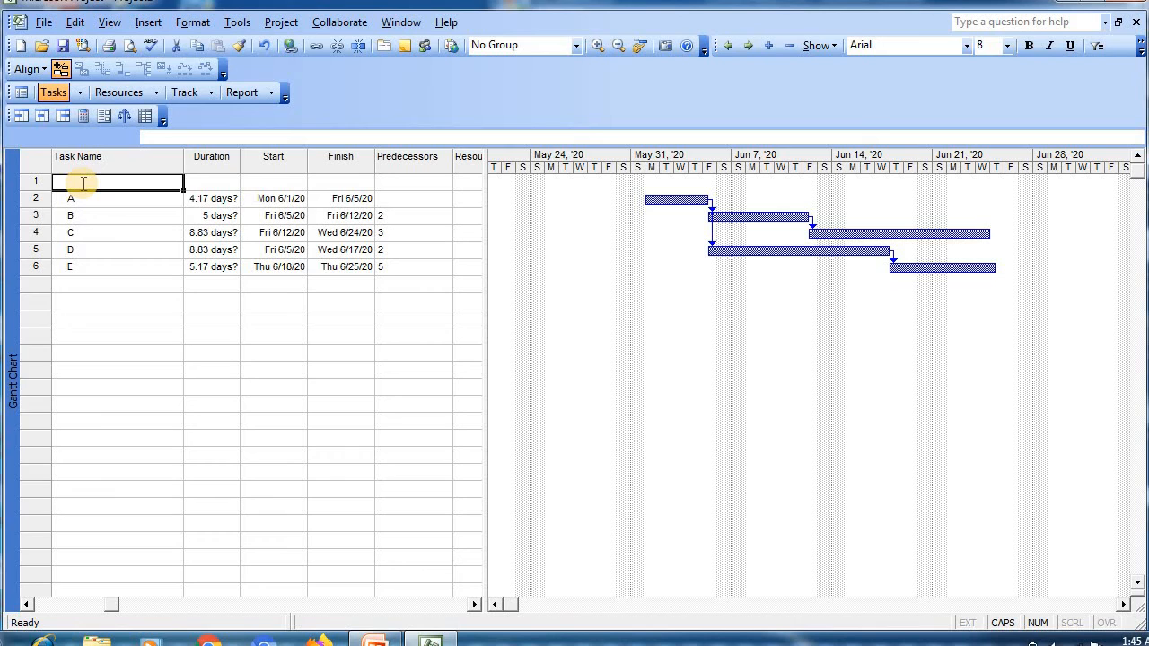
pyautogui.write('PERT')
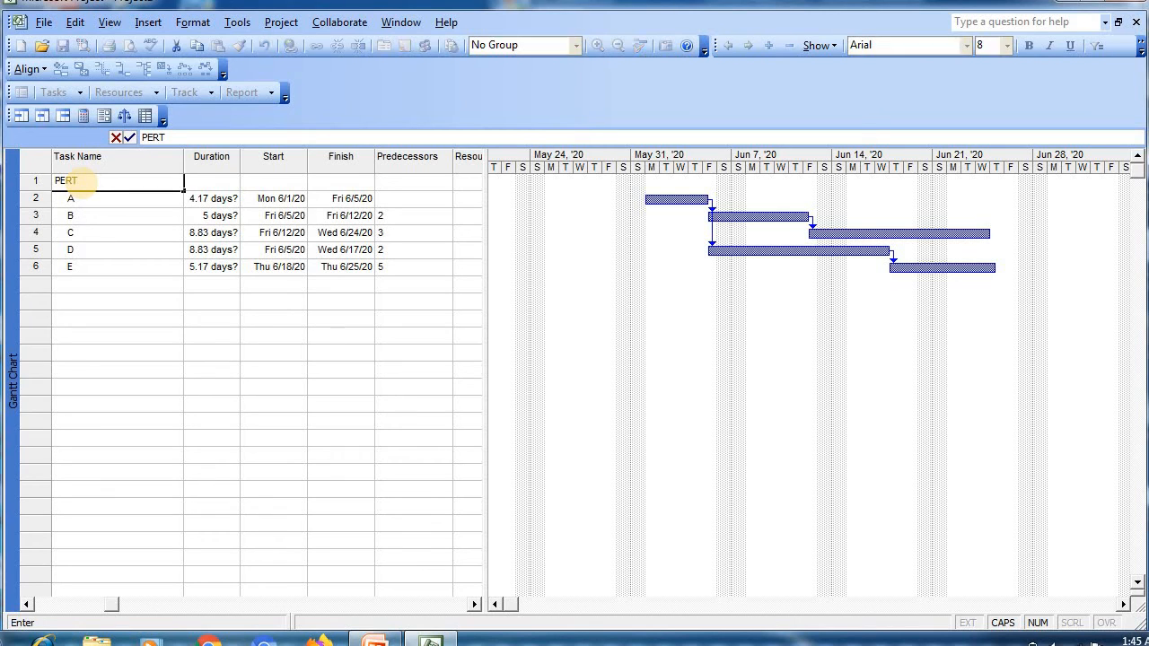
pyautogui.write(' EXA')
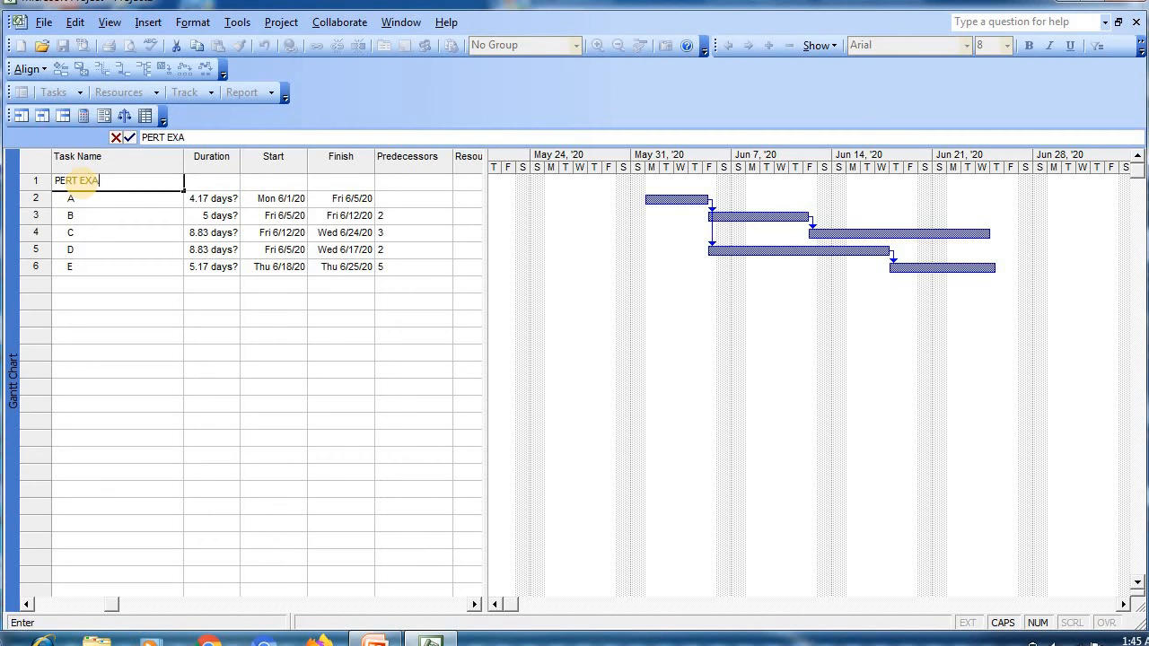
pyautogui.write('MPLE')
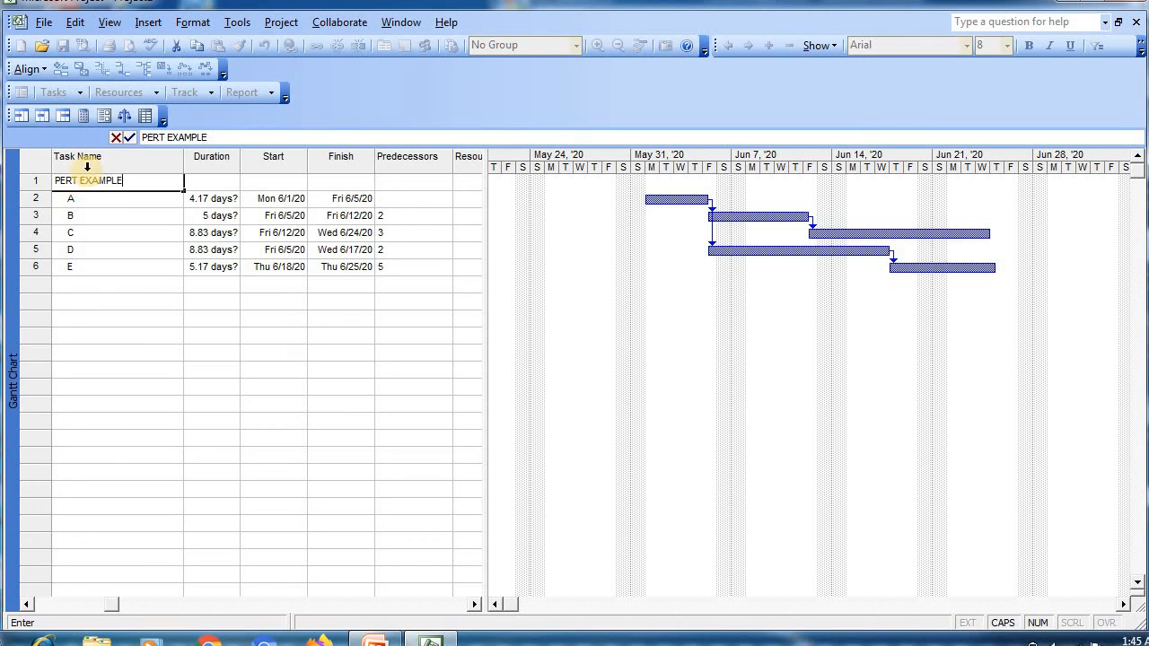
pyautogui.click(106, 319)
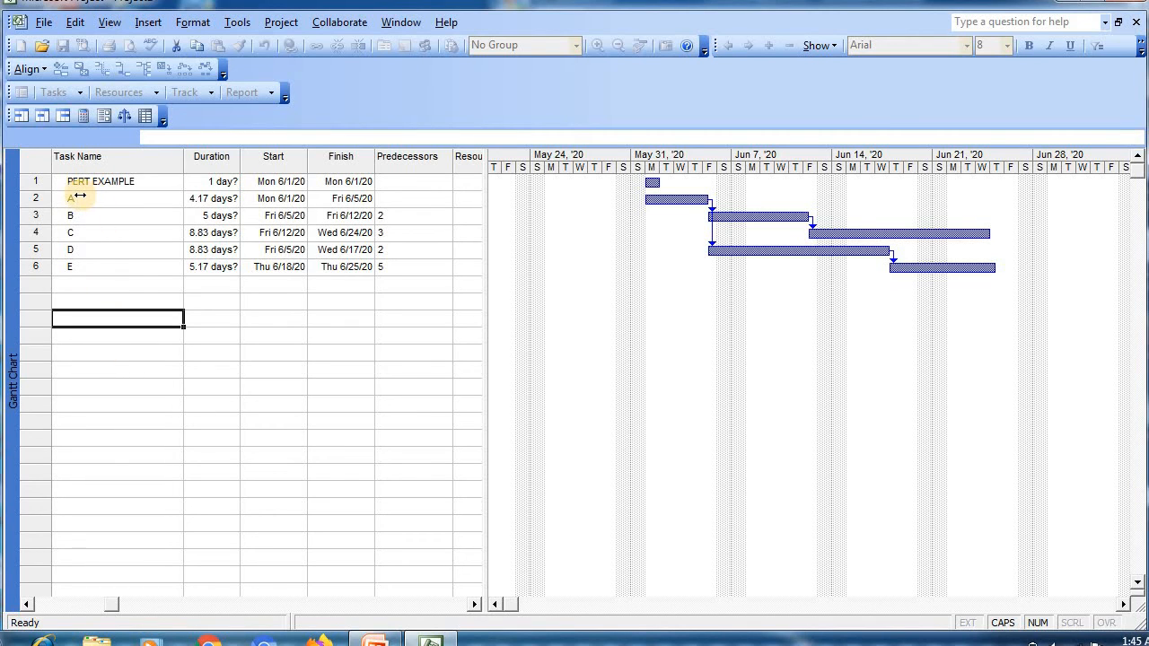
# - Indent tasks A to E under PERT EXAMPLE and widen the Duration column to fit the summary duration
pyautogui.moveTo(77, 199); pyautogui.dragTo(81, 265)
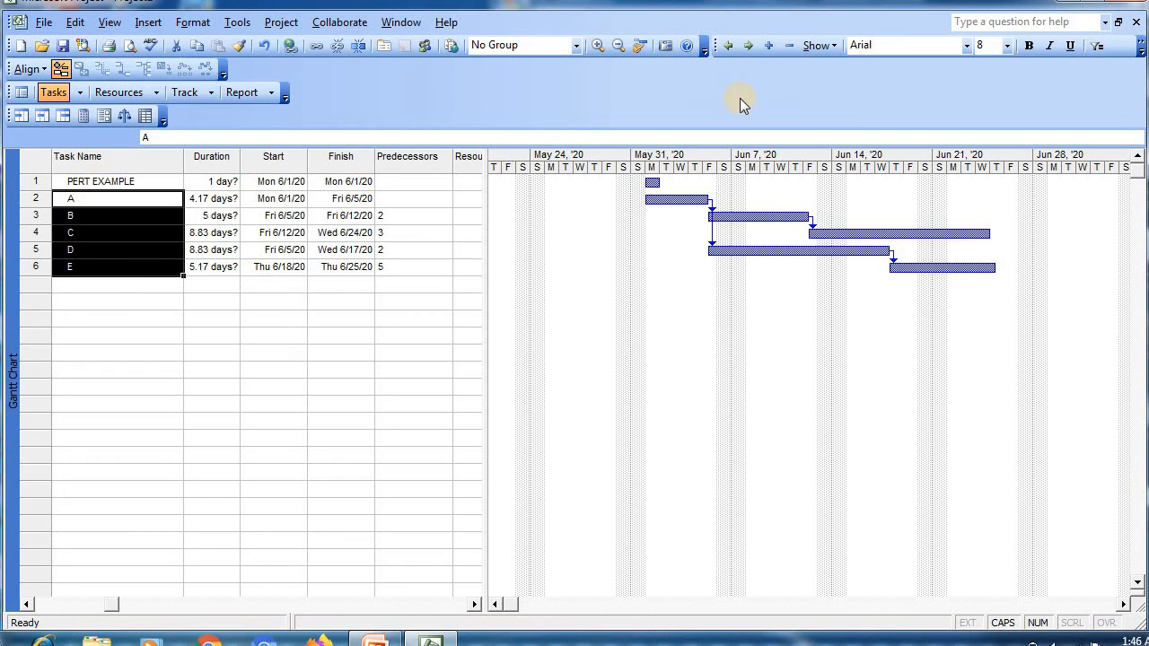
pyautogui.click(749, 45)
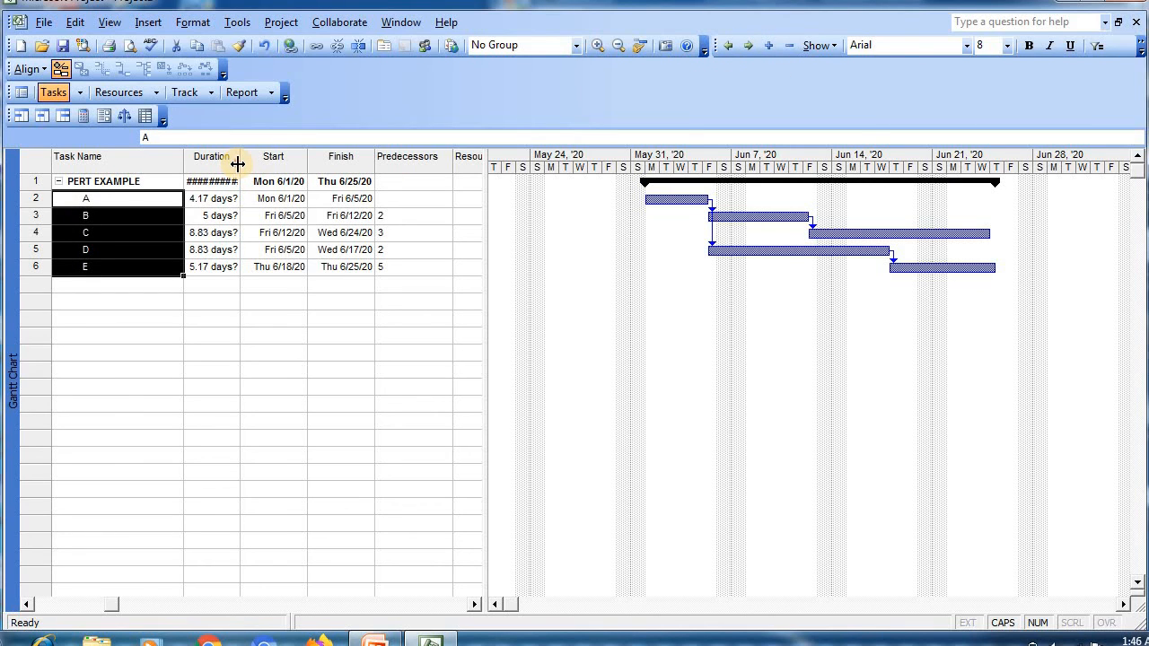
pyautogui.moveTo(239, 159); pyautogui.dragTo(258, 162)
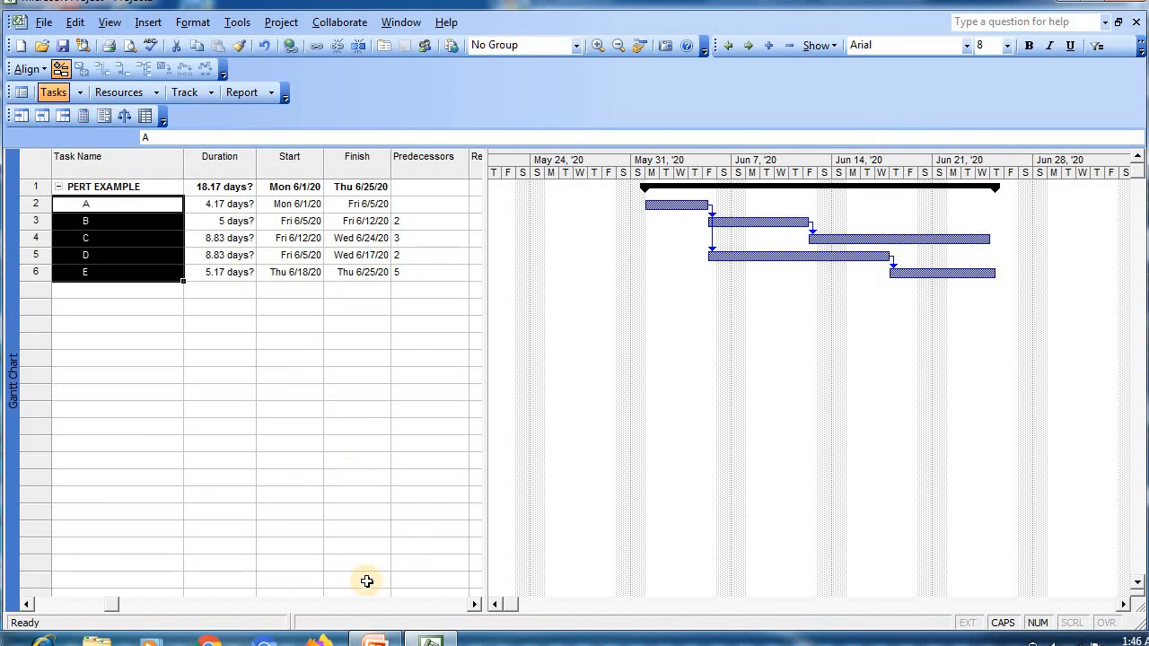
# - Compare the project duration with the total duration and critical path on the PowerPoint network slide, and return to the project
pyautogui.click(375, 639)
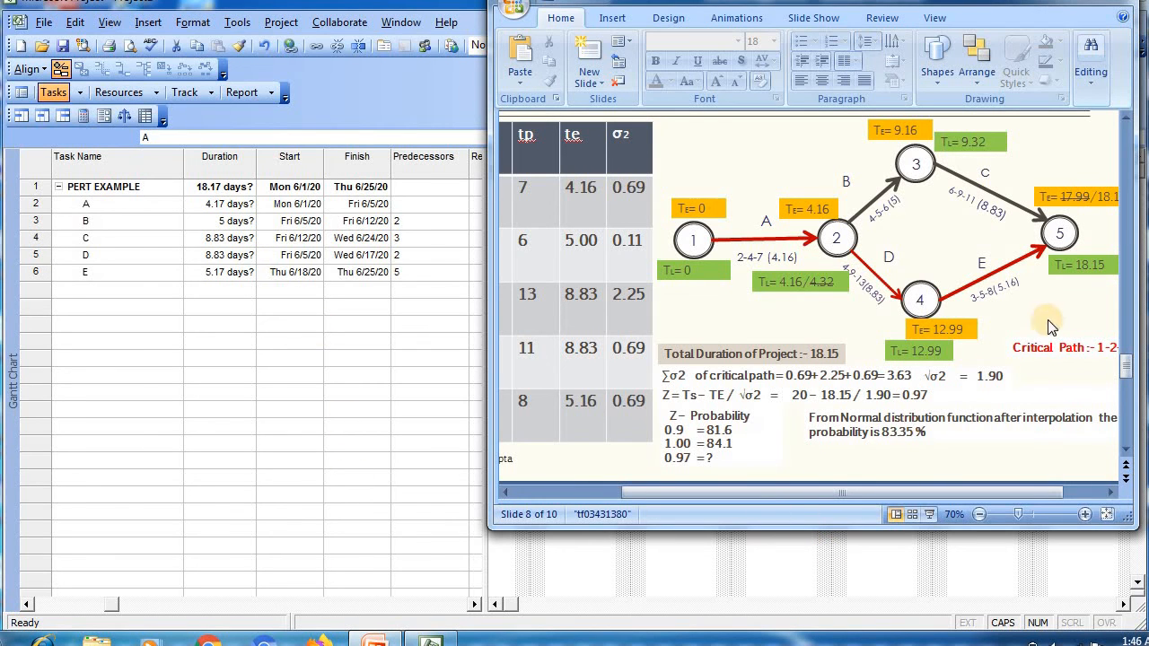
pyautogui.click(1109, 492)
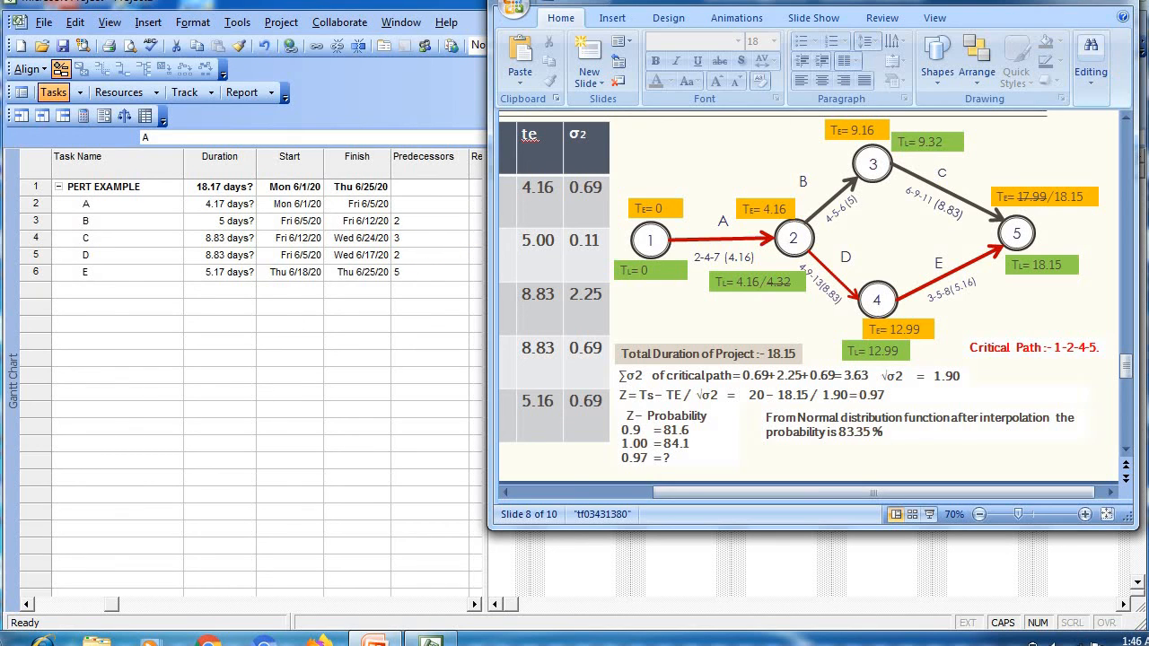
pyautogui.click(1116, 2)
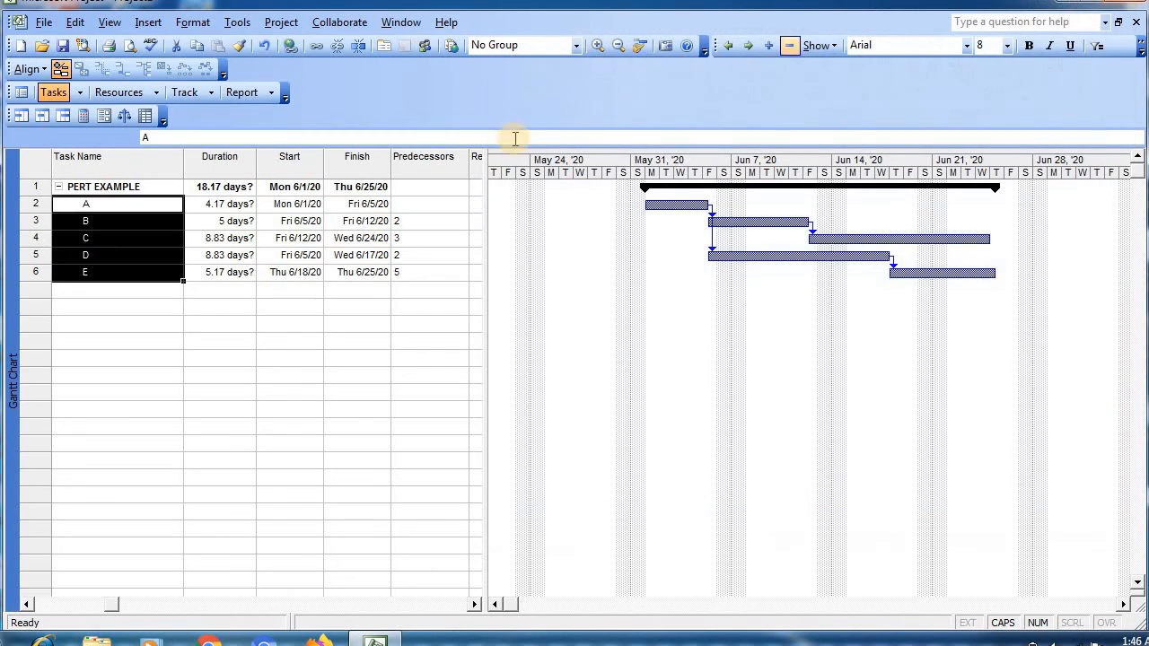
pyautogui.click(274, 356)
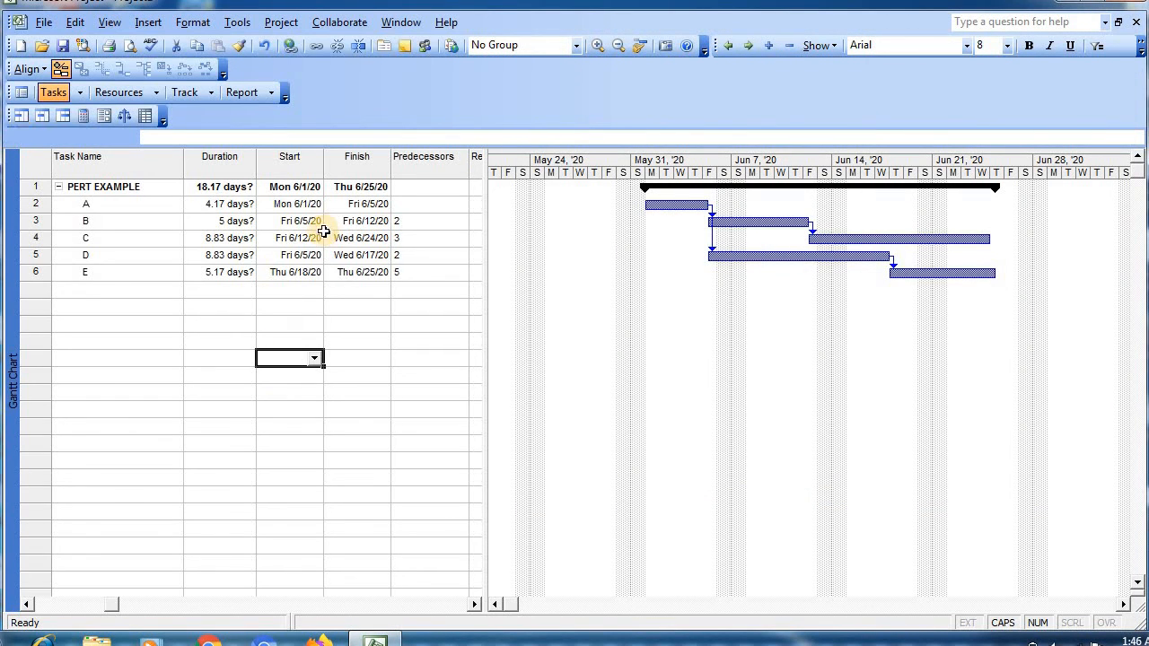
# - Review the optimistic, expected and pessimistic Gantt views and return to the standard Gantt Chart
pyautogui.click(23, 117)
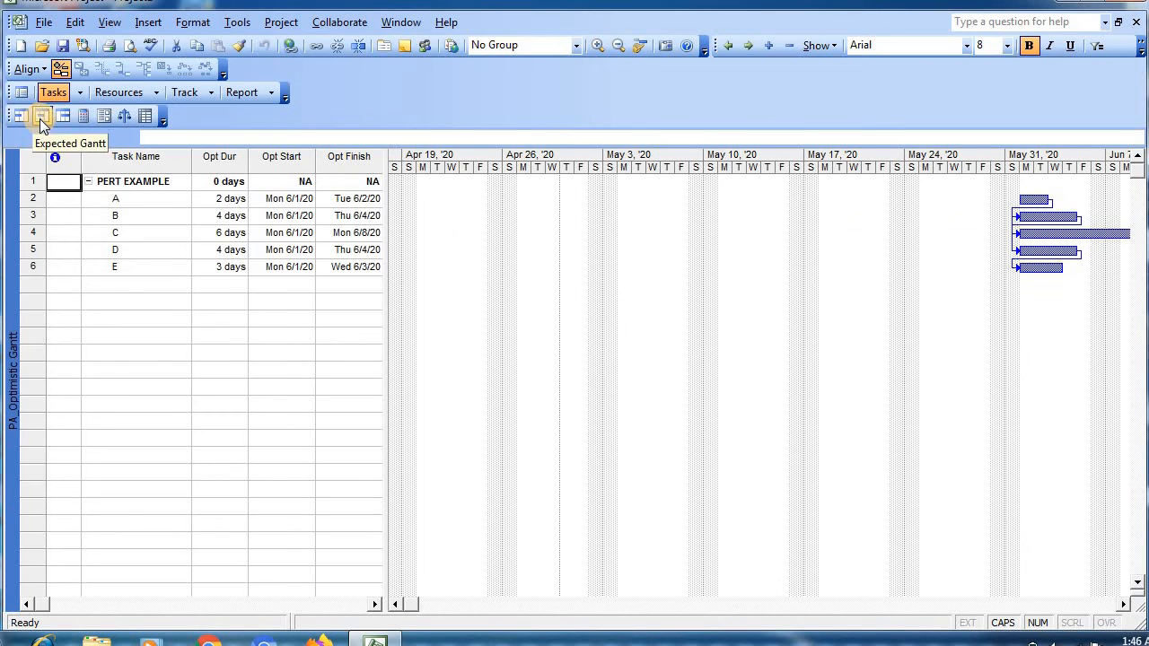
pyautogui.click(41, 117)
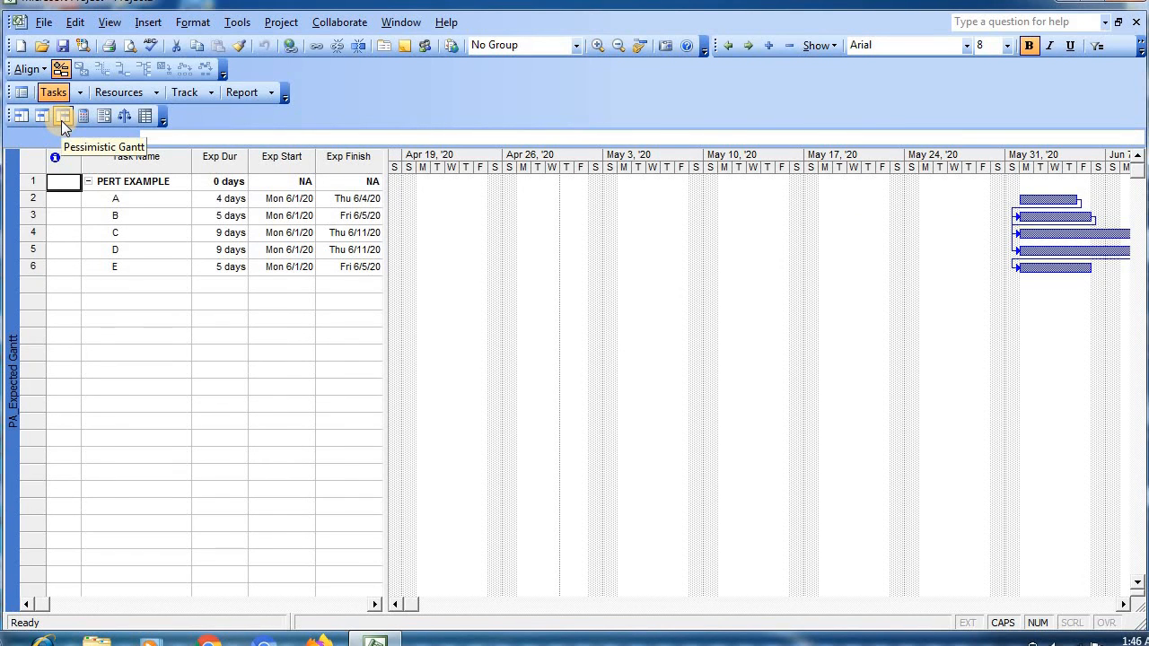
pyautogui.click(63, 117)
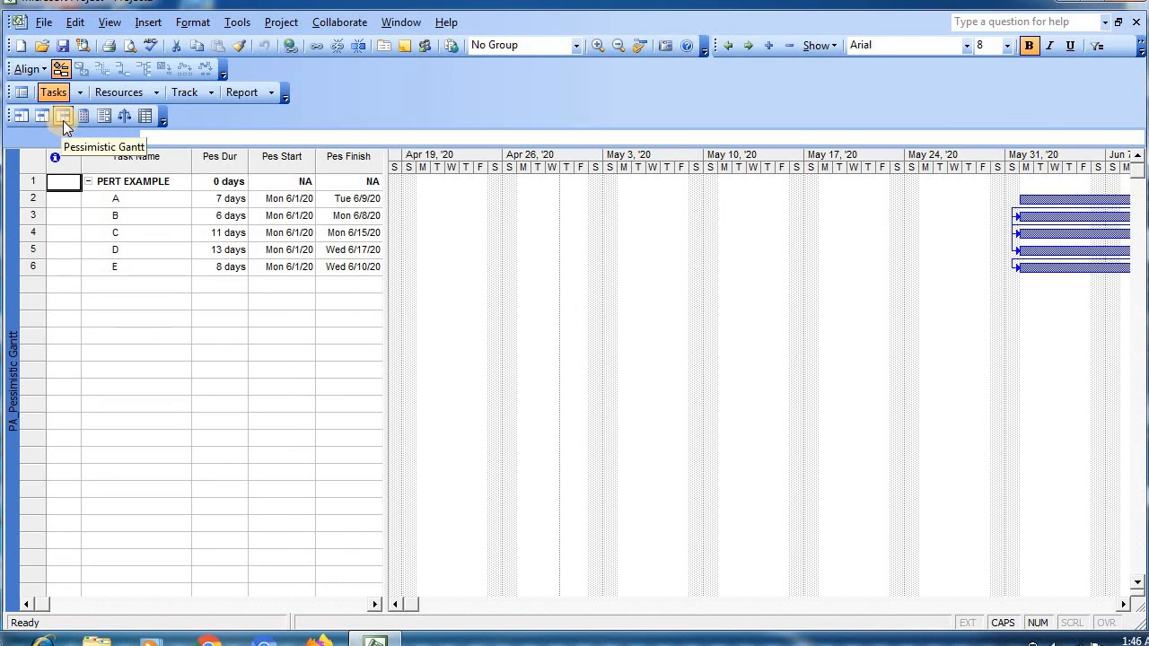
pyautogui.click(109, 22)
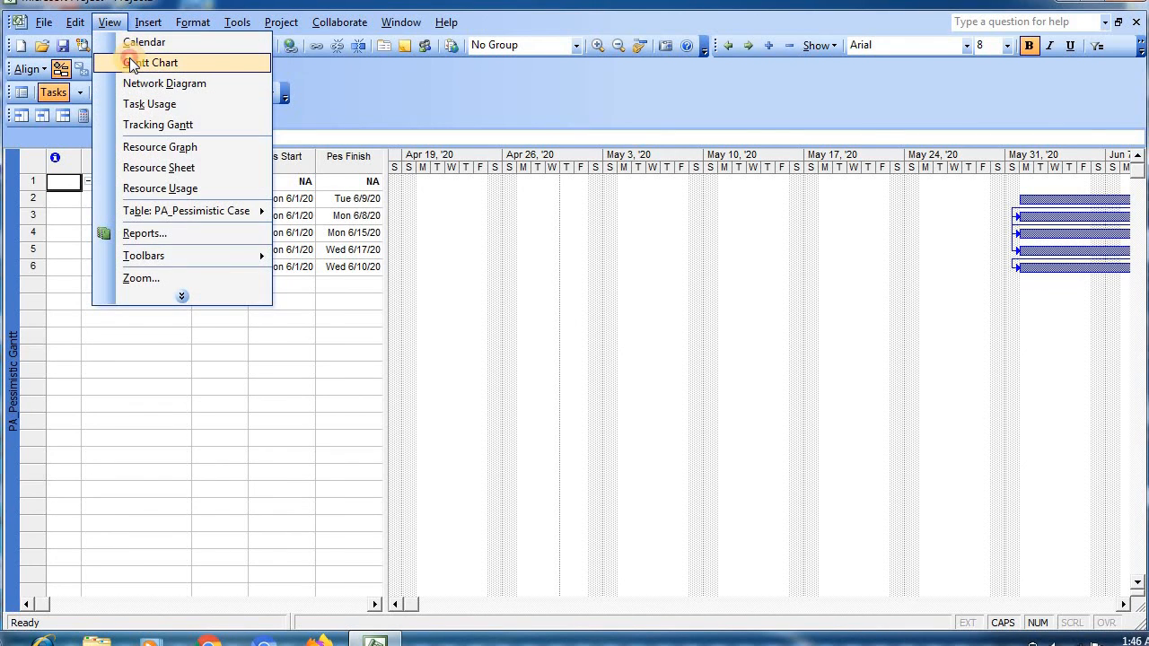
pyautogui.click(132, 63)
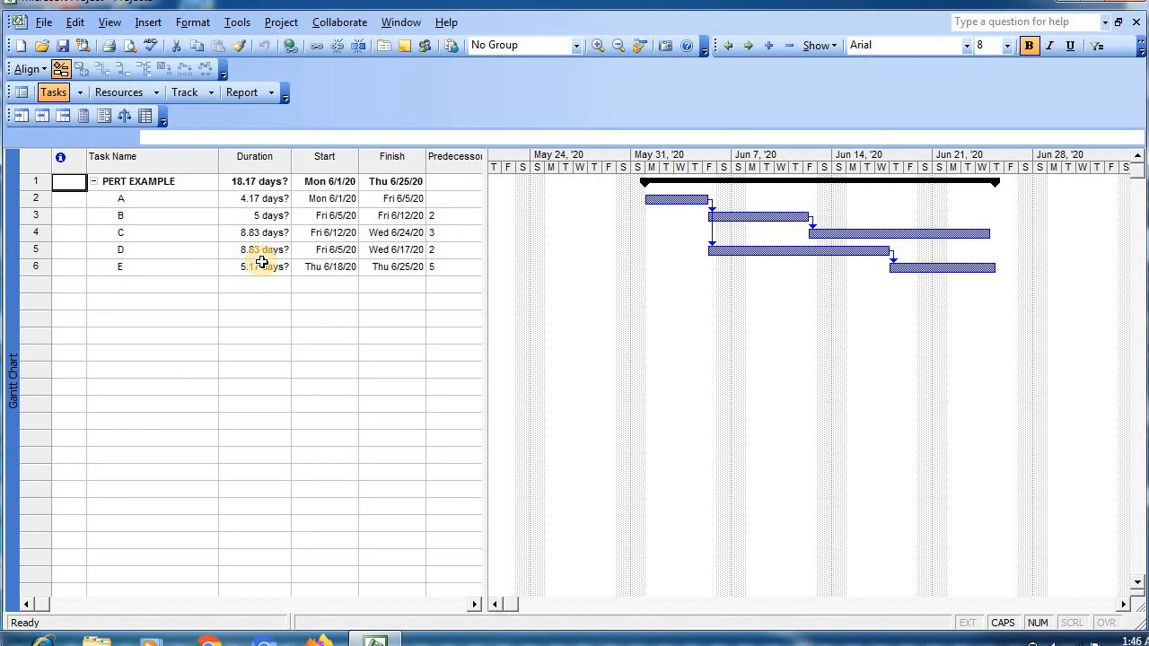
# - Filter the Gantt Chart's task list to show only critical tasks
pyautogui.click(232, 30)
pyautogui.moveTo(275, 27)
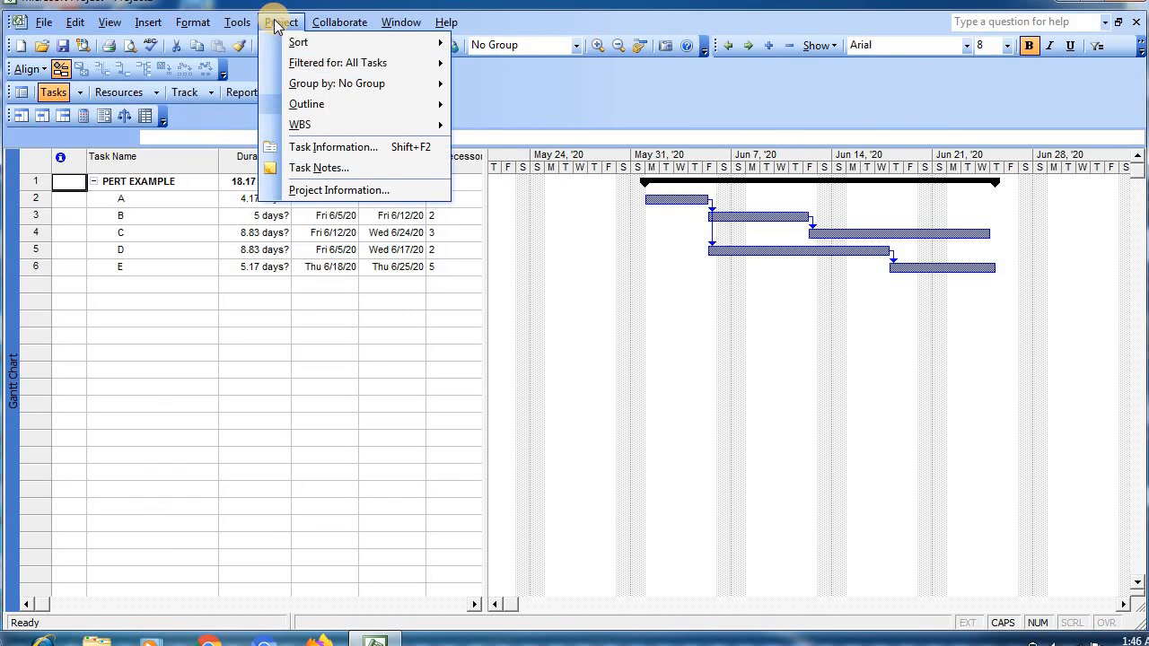
pyautogui.moveTo(368, 64)
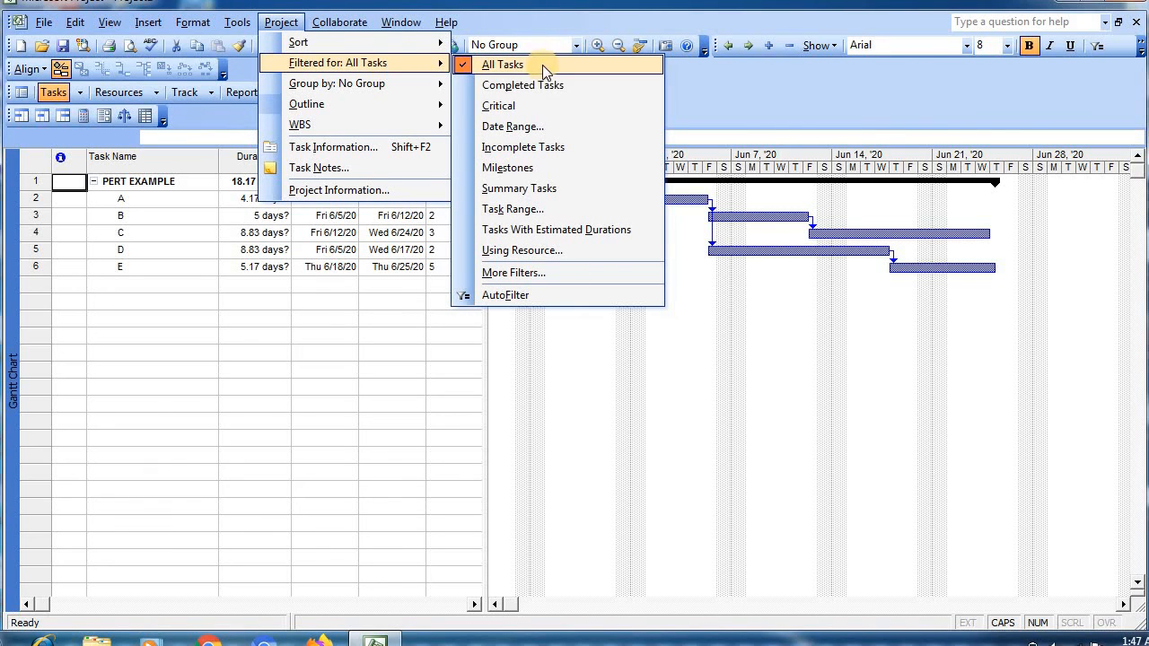
pyautogui.click(537, 106)
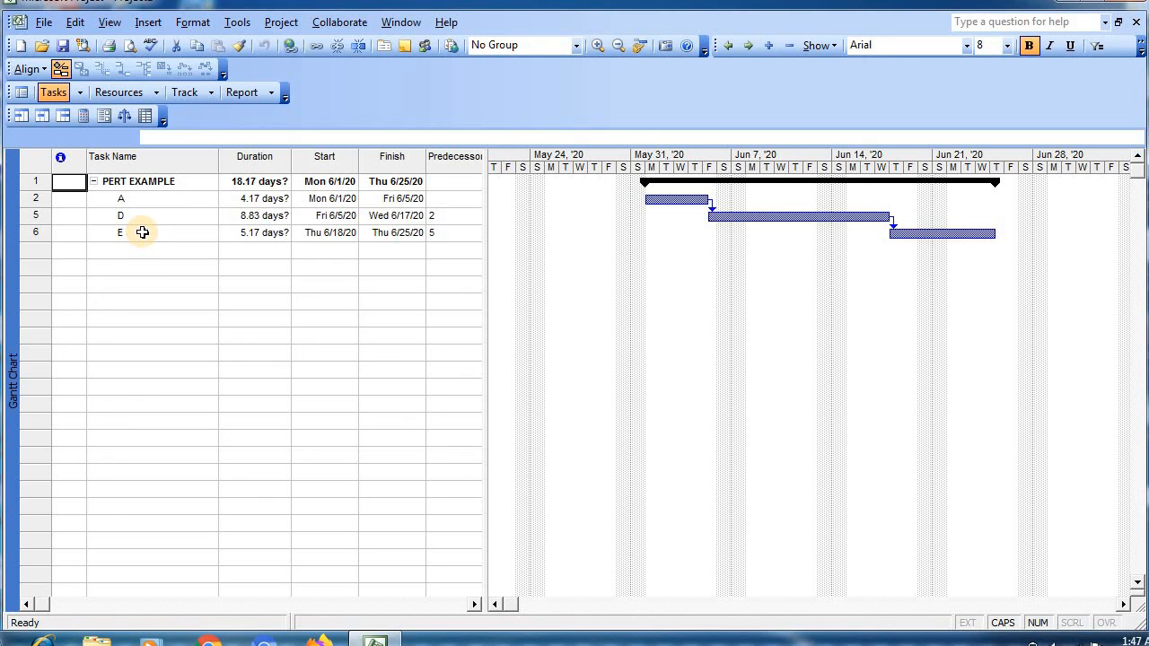
pyautogui.click(286, 25)
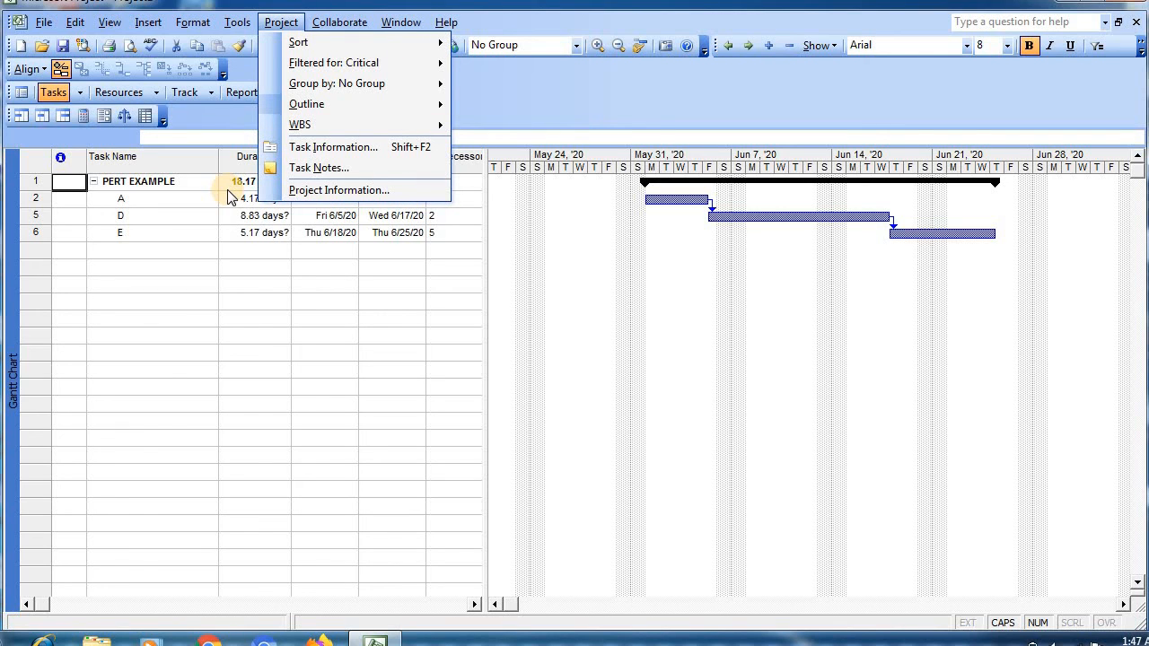
pyautogui.click(280, 289)
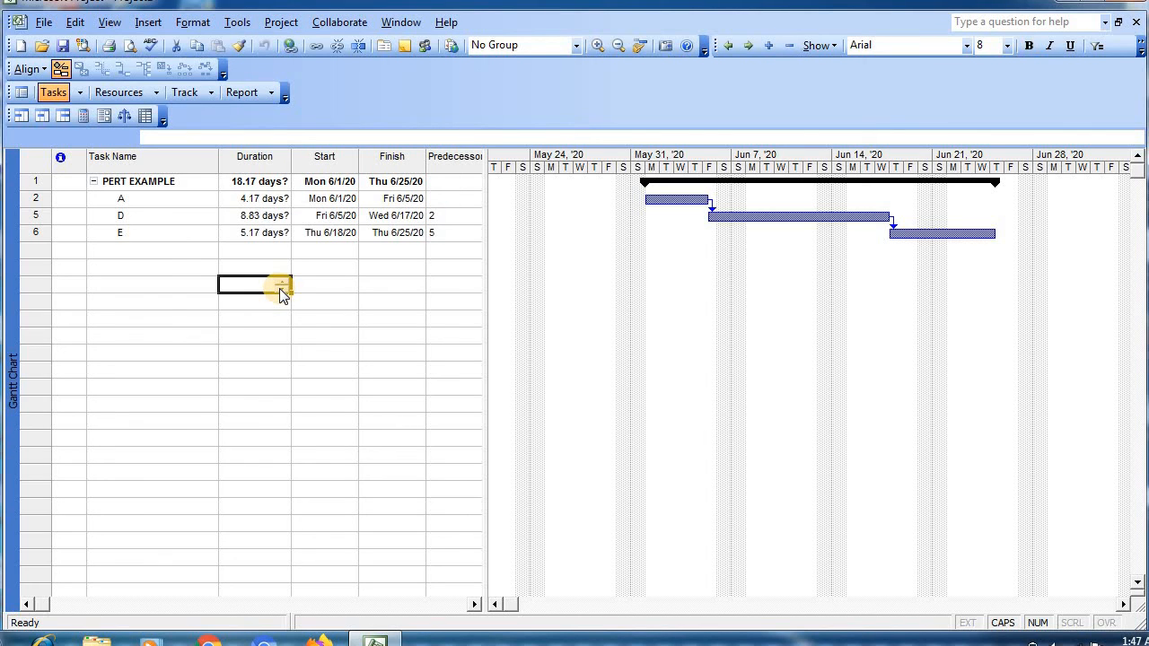